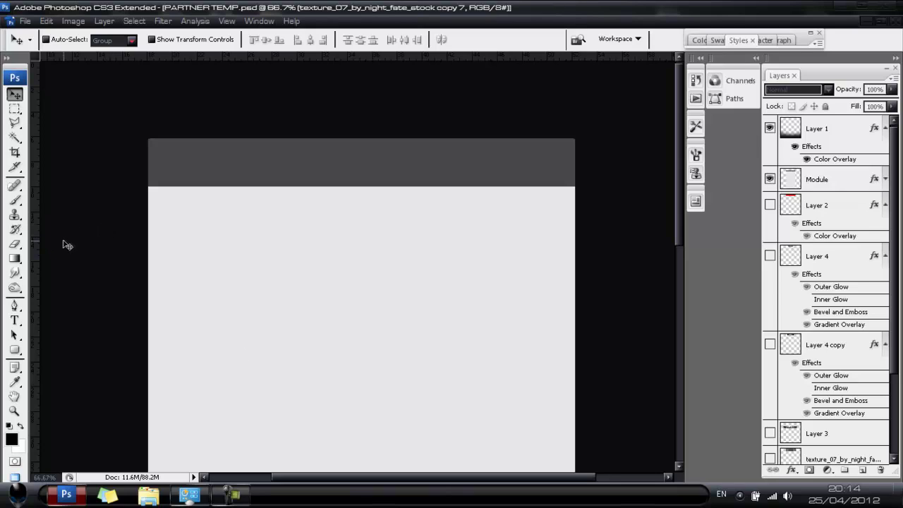
Place vertical guides on the module's two side edges and a horizontal guide along its upper edge
drag(152, 237, 147, 237)
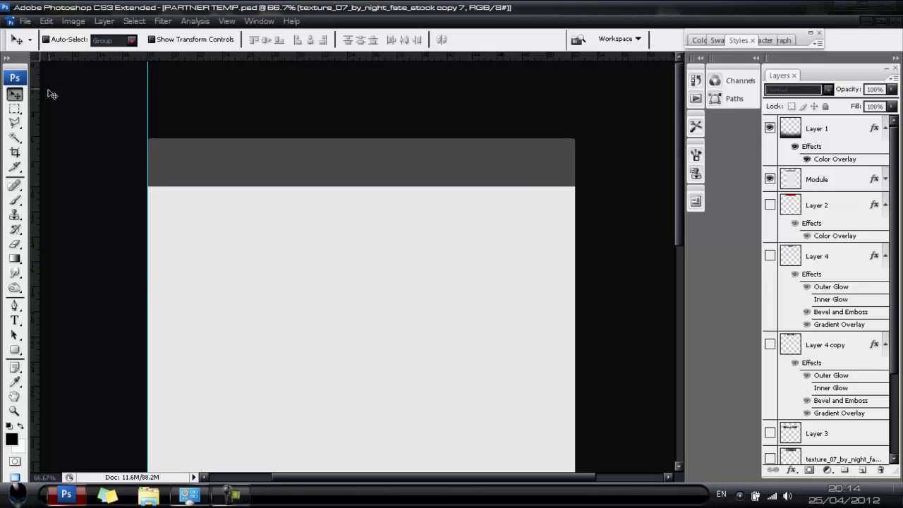
drag(532, 196, 574, 203)
drag(391, 58, 381, 139)
click(227, 20)
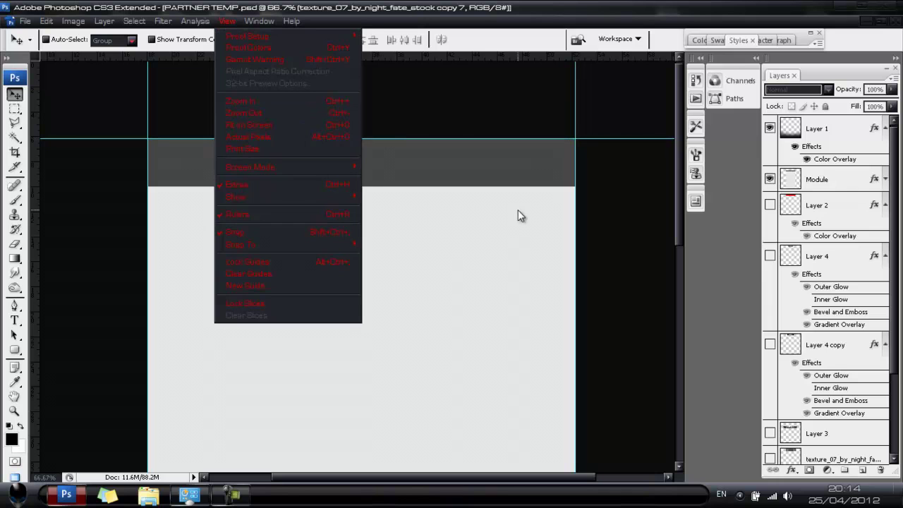
click(827, 360)
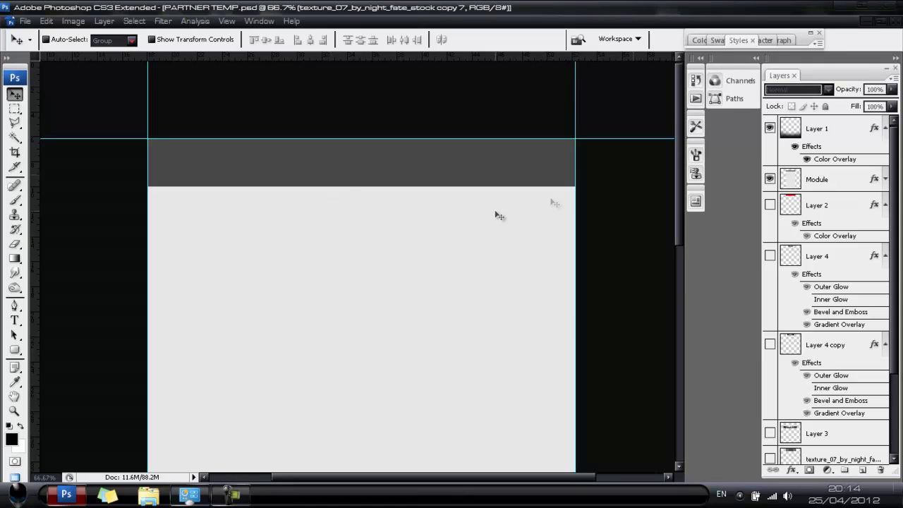
Hide the Module layer and make it the active layer
click(769, 180)
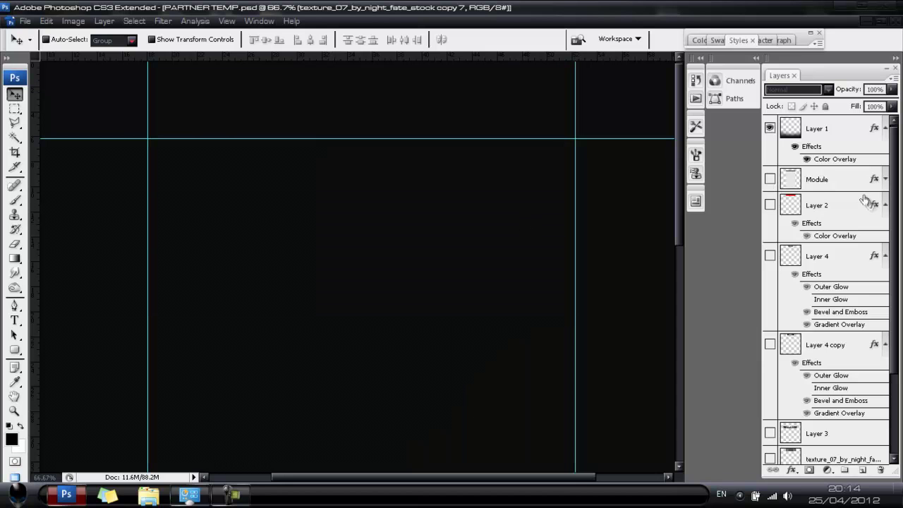
click(760, 360)
key(ctrl+plus)
scroll(464, 218, up, 3)
drag(424, 478, 426, 439)
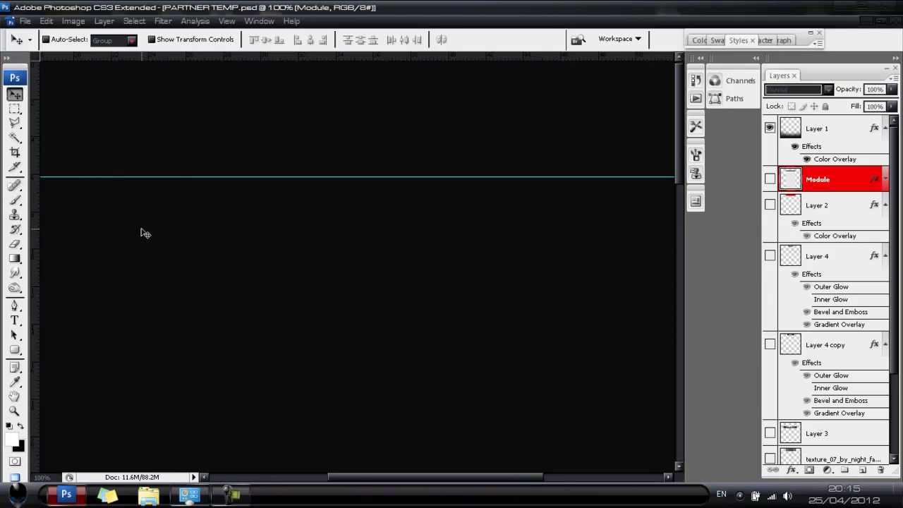
Create a wide text box resting on the horizontal guide and set its font to Rhode Condensed
click(15, 321)
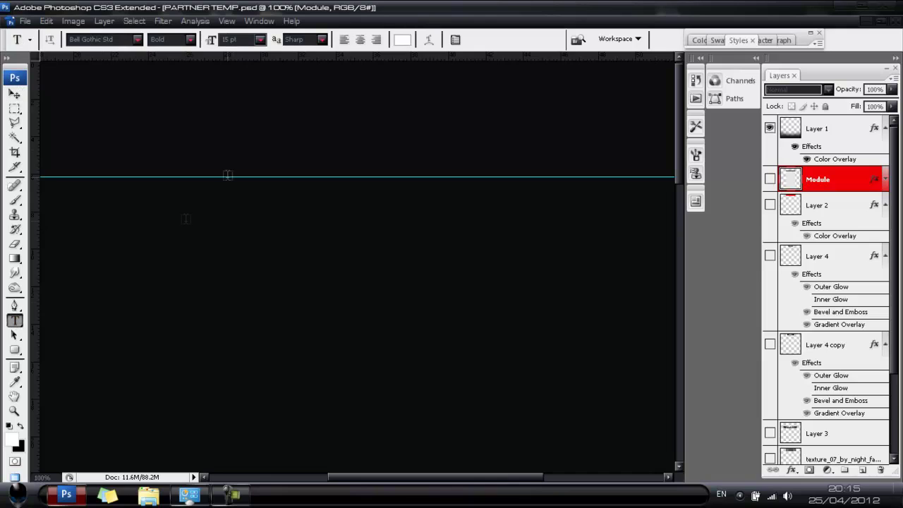
drag(122, 70, 599, 176)
text(g)
key(BackSpace)
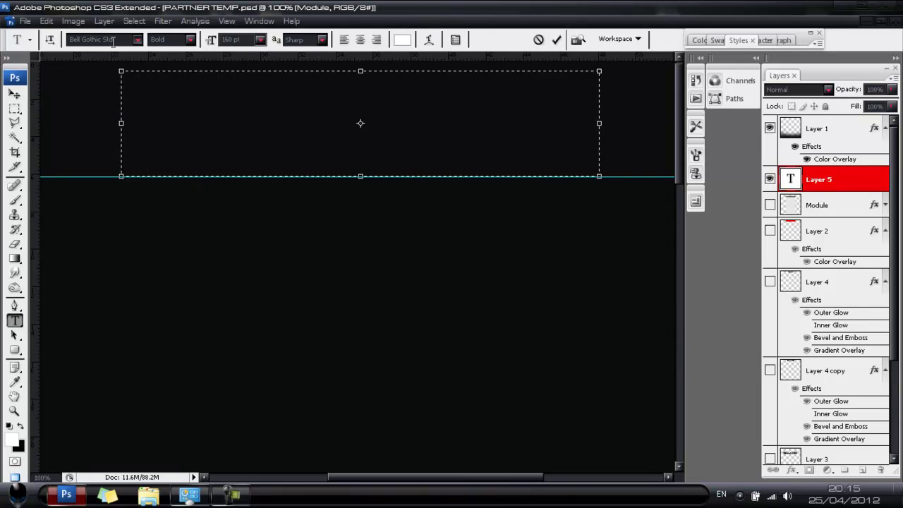
click(117, 41)
text(Rhode Condensed)
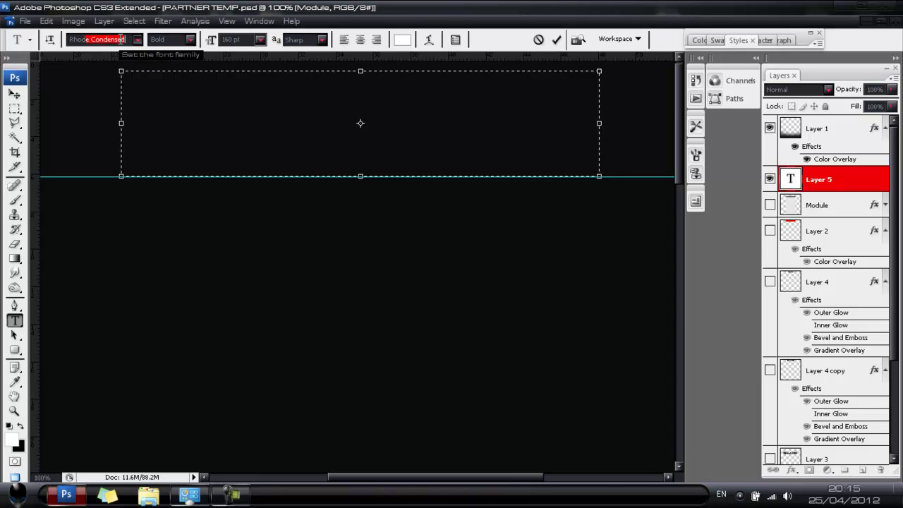
key(Return)
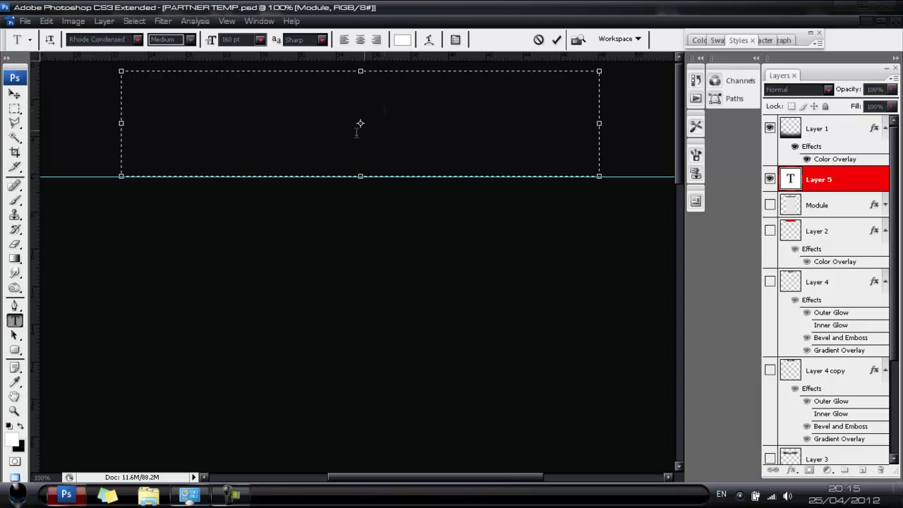
text(roh)
key(BackSpace)
key(BackSpace)
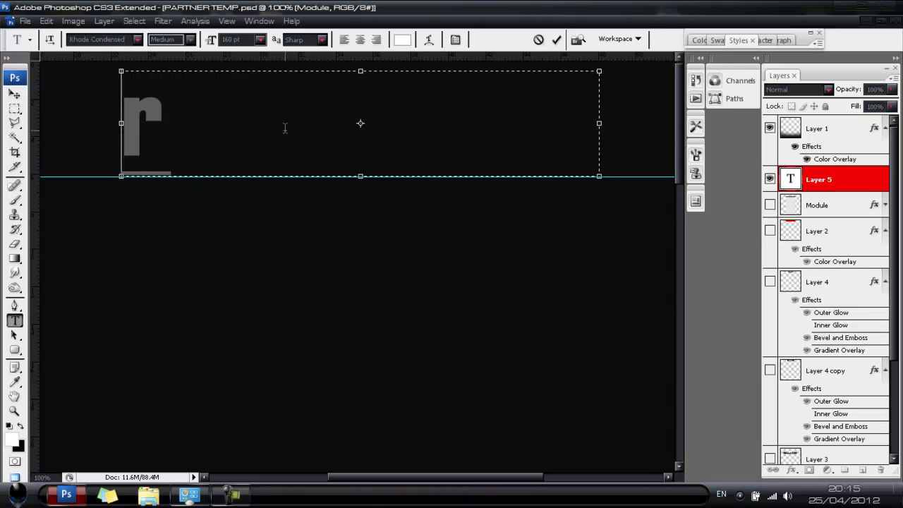
text(hoce)
key(BackSpace)
key(BackSpace)
key(BackSpace)
key(BackSpace)
key(BackSpace)
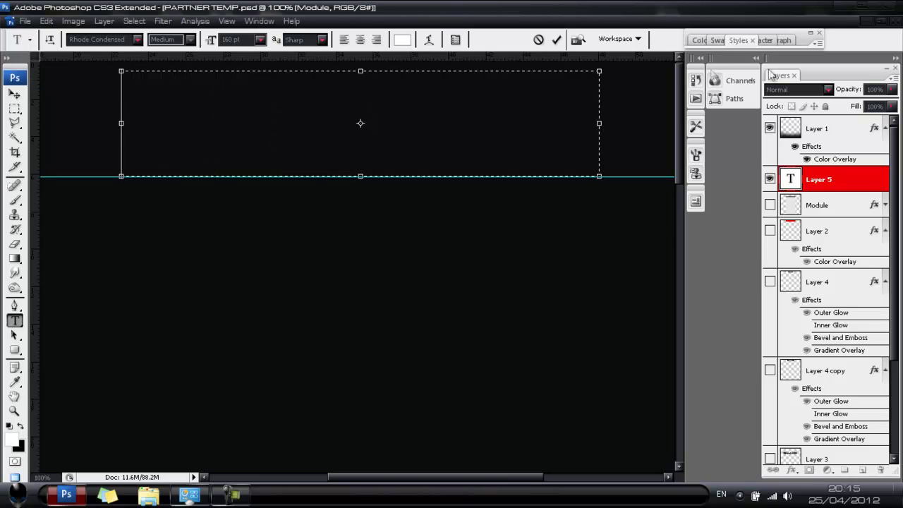
Bring up the Character settings and enter MILLER as the header text in the text box
click(738, 40)
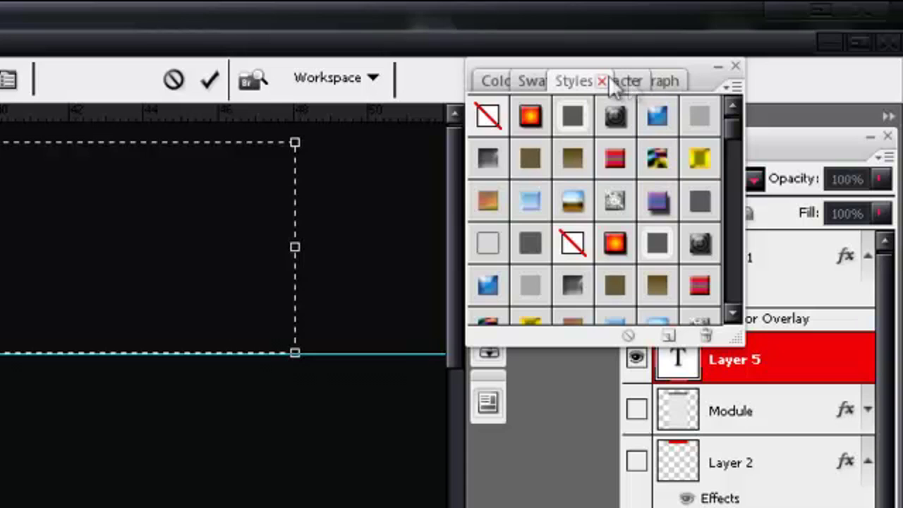
click(765, 40)
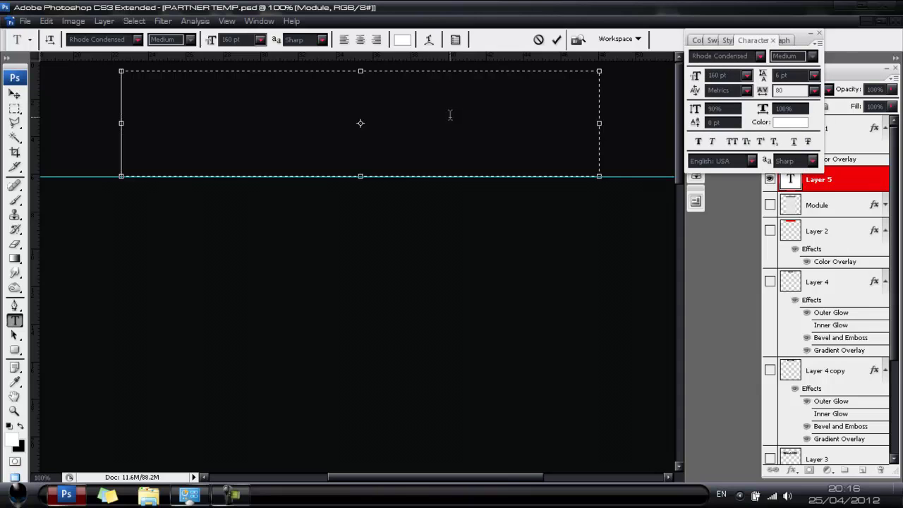
text(fcc)
key(BackSpace)
key(BackSpace)
key(BackSpace)
text(MILLER)
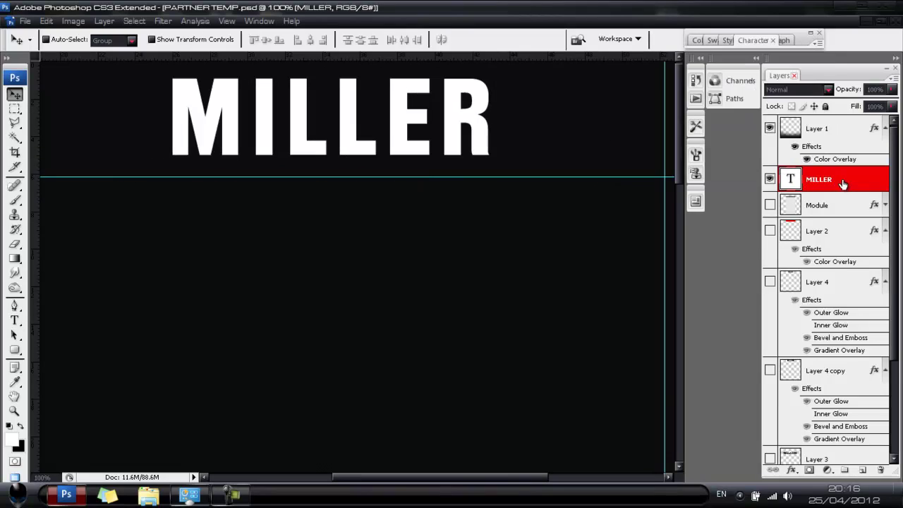
Add a linear black-to-white Gradient Overlay and a white Color Overlay at 62% opacity to the MILLER text layer
double_click(844, 185)
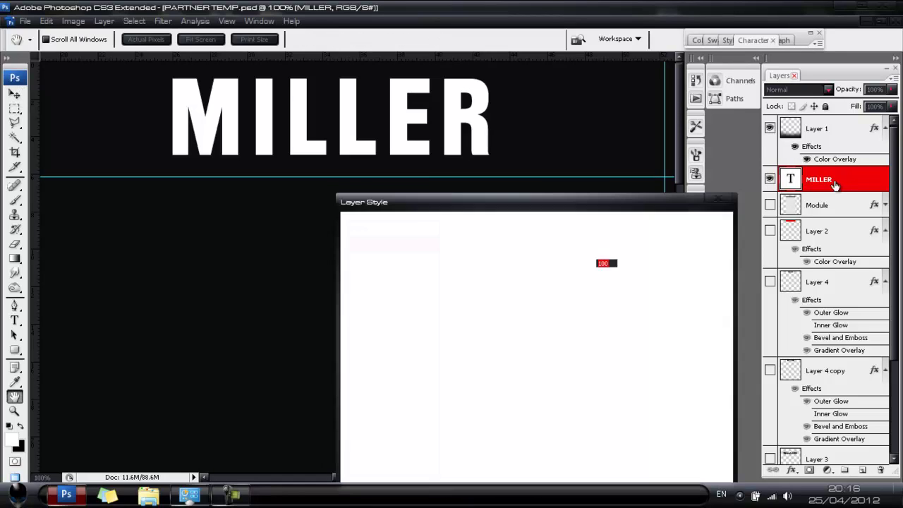
click(387, 389)
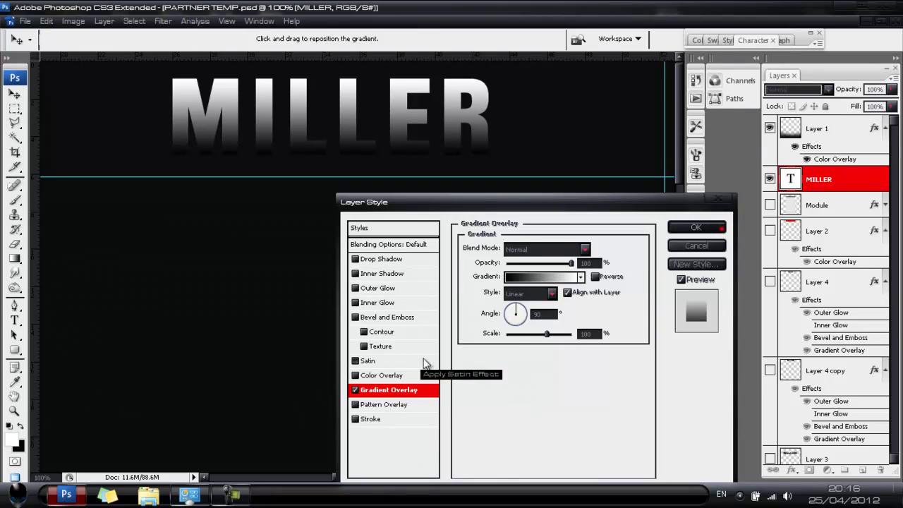
click(405, 378)
click(614, 248)
click(760, 247)
drag(570, 262, 547, 264)
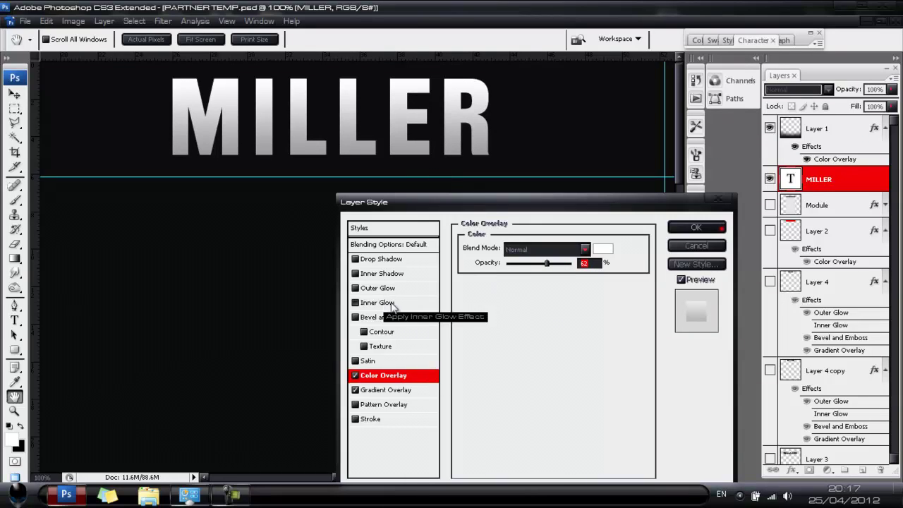
Add a white (ffffff) Inner Glow to the text with Normal blend mode, 100% opacity and a 3 px size
click(385, 303)
click(524, 249)
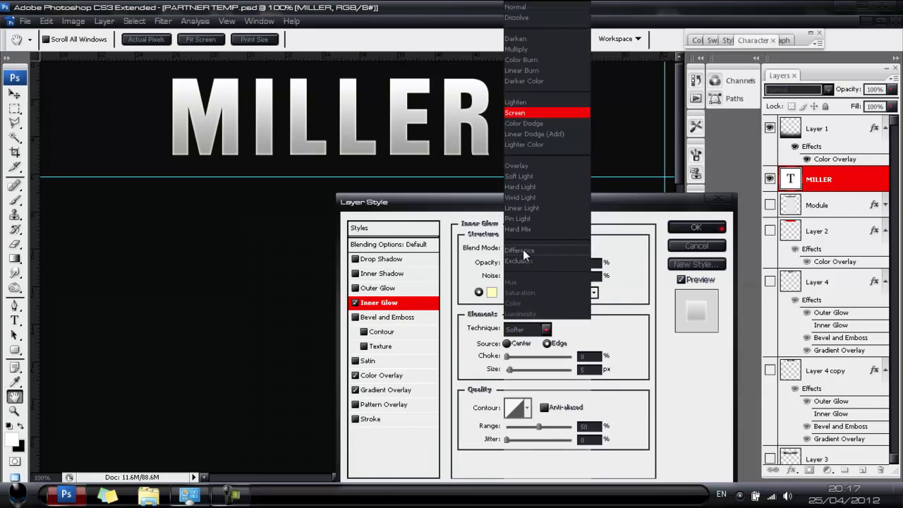
click(543, 6)
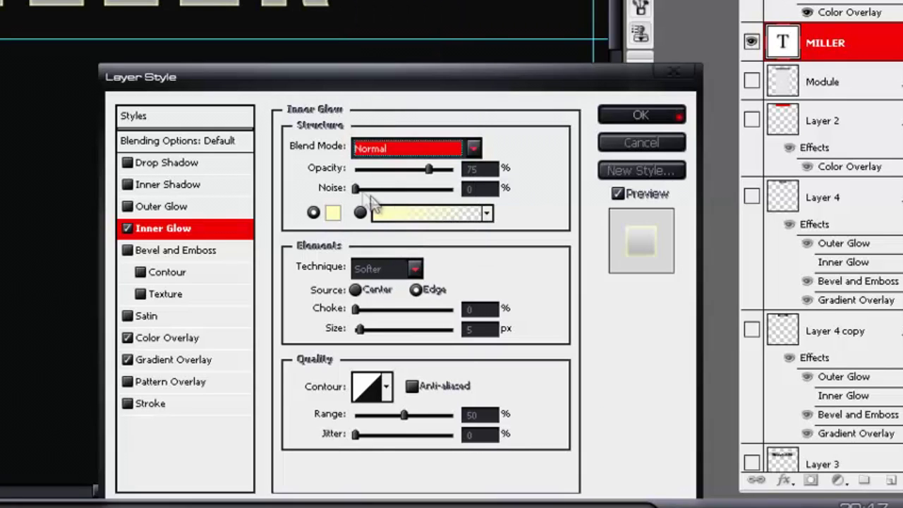
drag(429, 170, 547, 168)
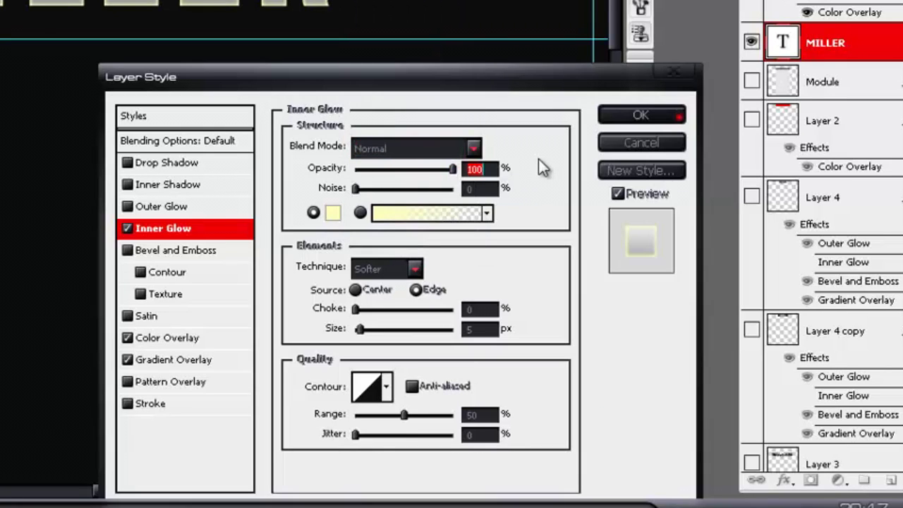
click(333, 212)
drag(439, 228, 298, 154)
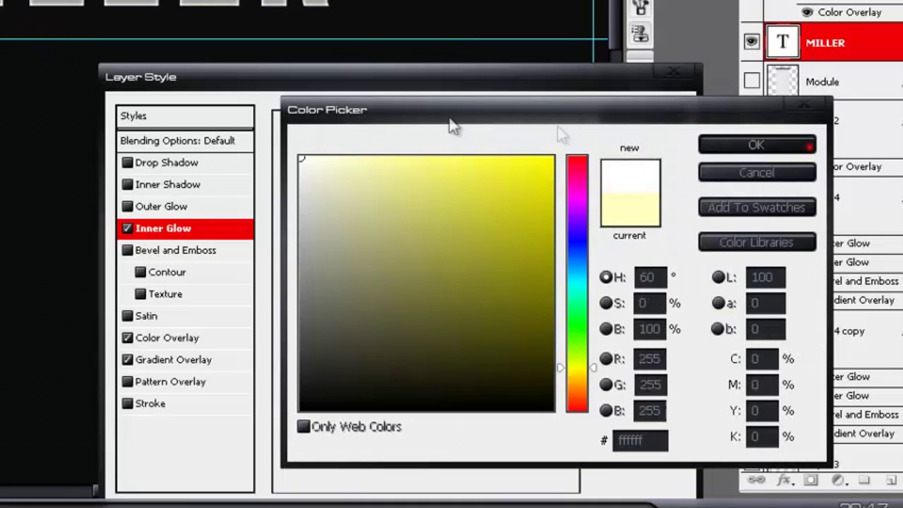
click(721, 146)
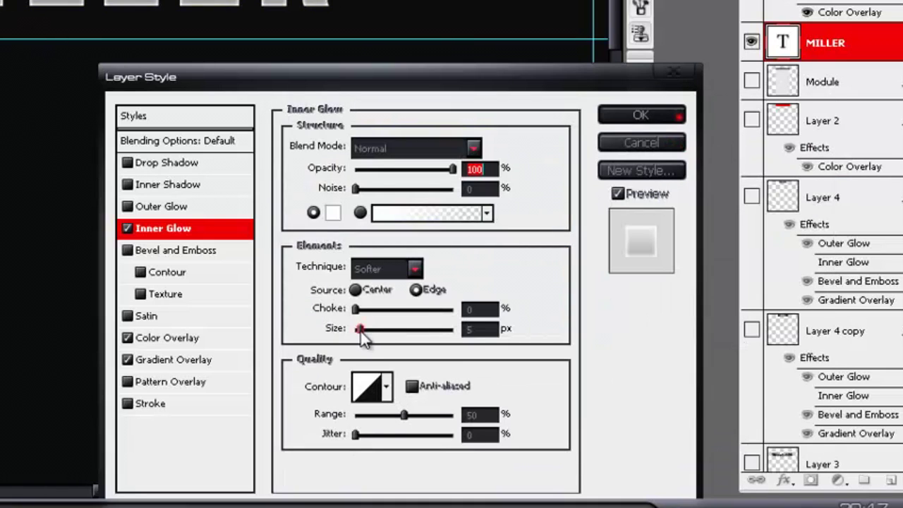
drag(360, 332, 359, 332)
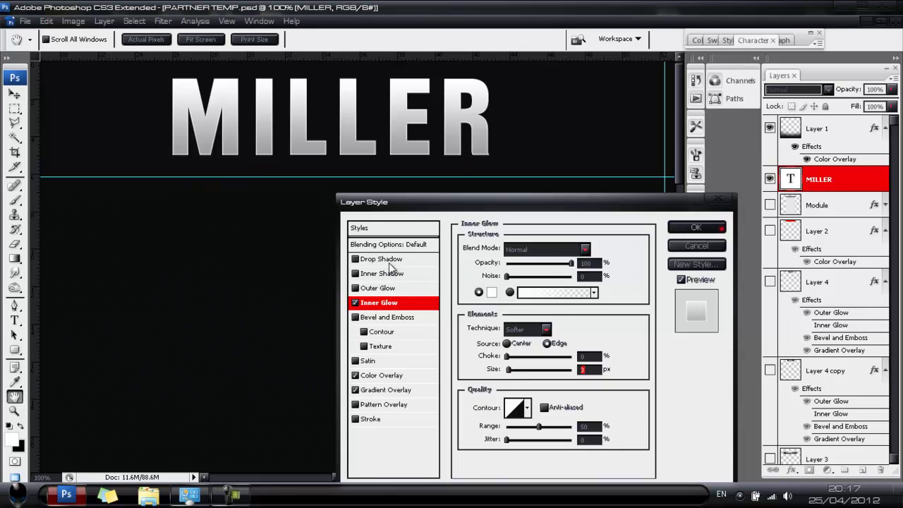
Add a black Outer Glow with Normal blend mode and 100% opacity, and apply the layer style to the MILLER text
click(380, 288)
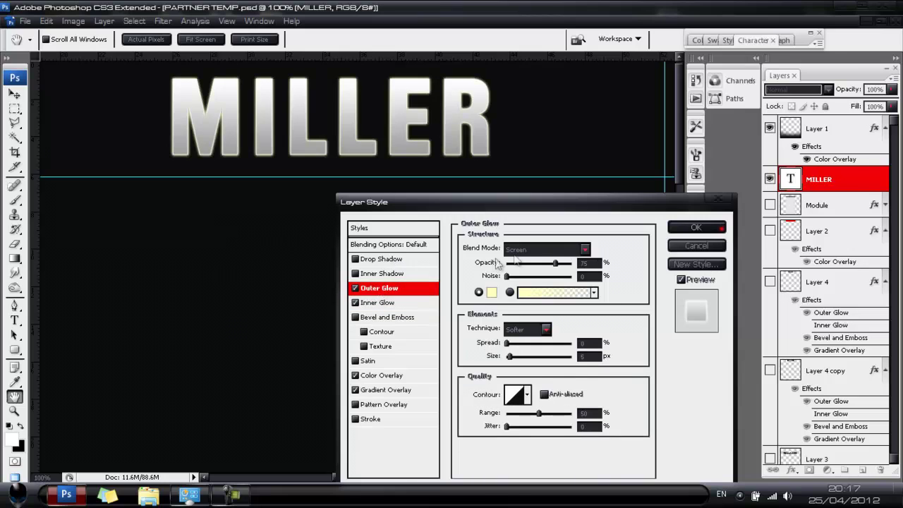
click(516, 283)
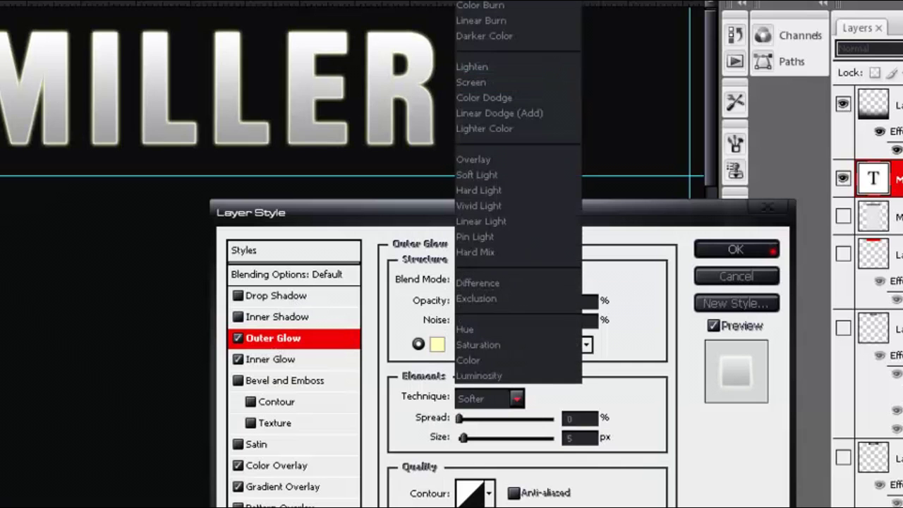
click(494, 2)
drag(531, 302, 555, 302)
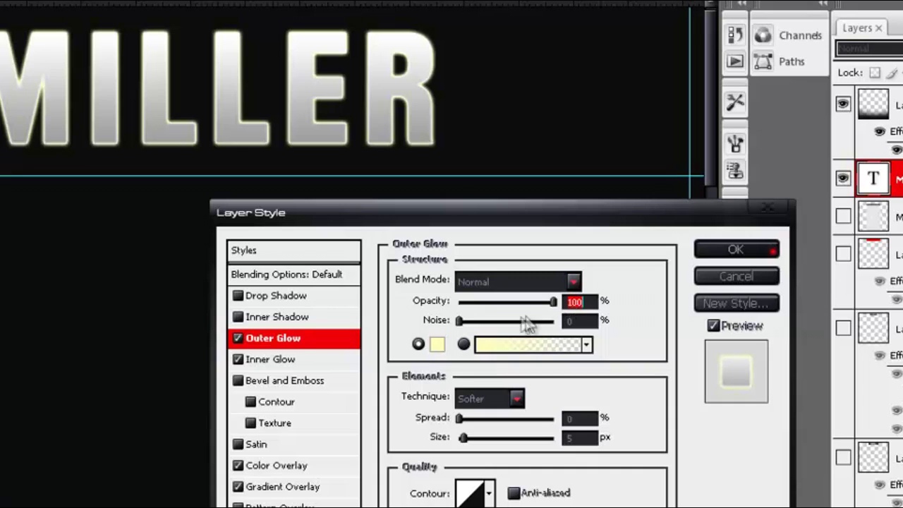
click(437, 344)
drag(416, 377, 416, 505)
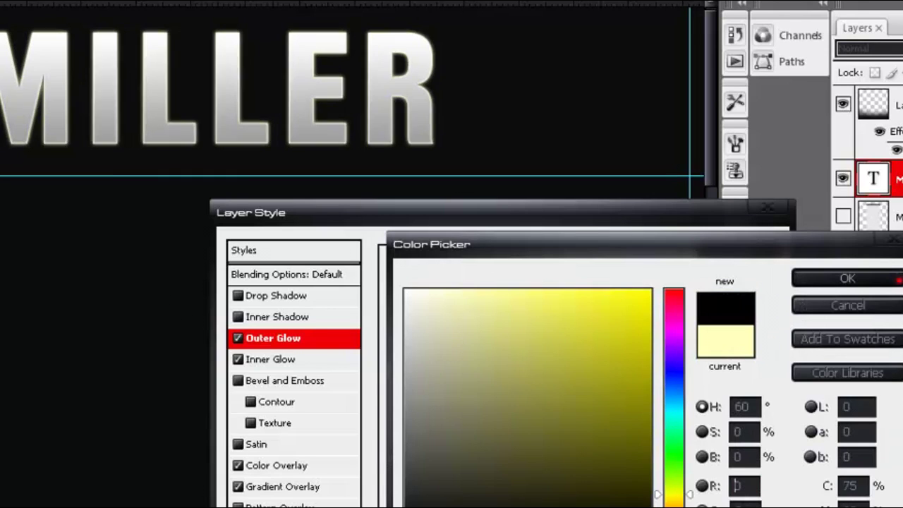
click(801, 282)
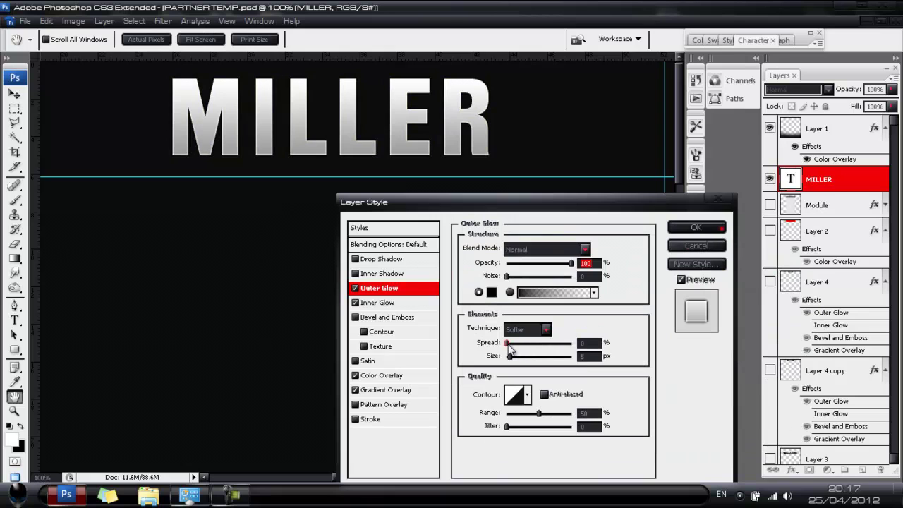
click(695, 227)
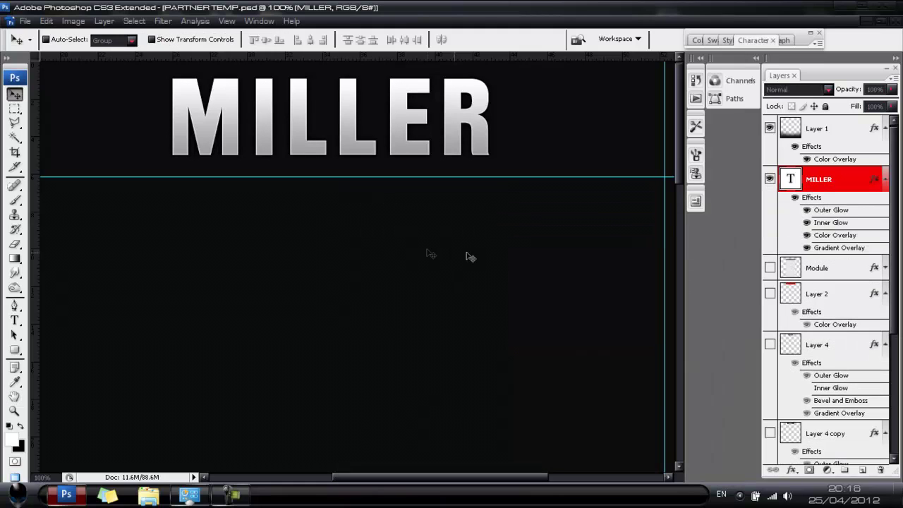
Duplicate the MILLER text layer, placing the copy beneath the original and offsetting it slightly downward
drag(452, 477, 445, 477)
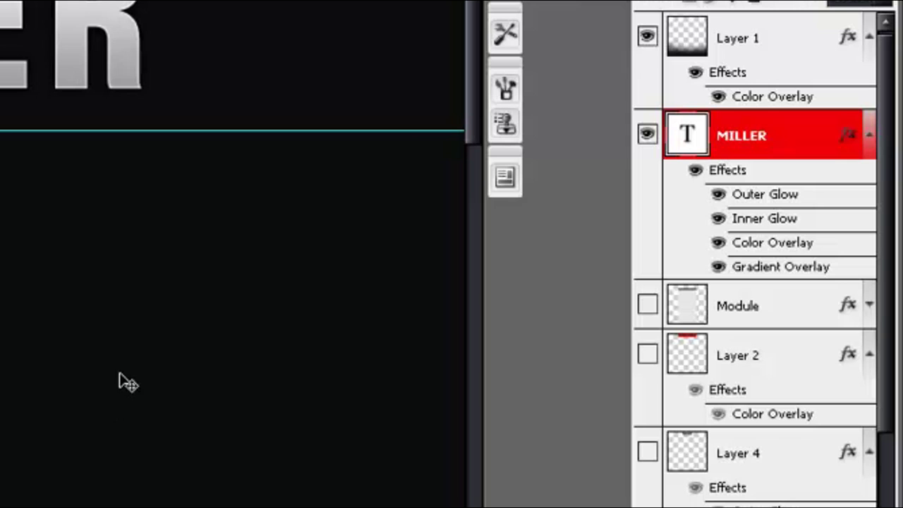
key(ctrl+j)
drag(740, 156, 740, 432)
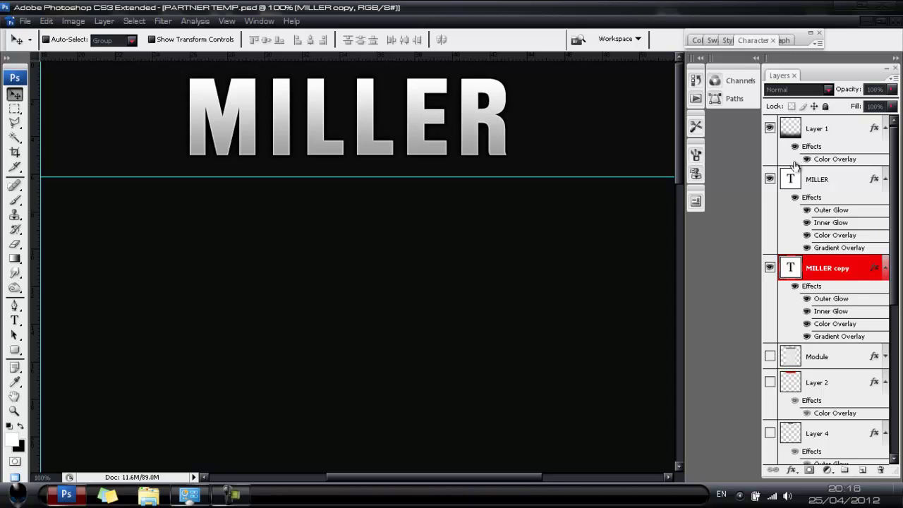
drag(394, 151, 375, 138)
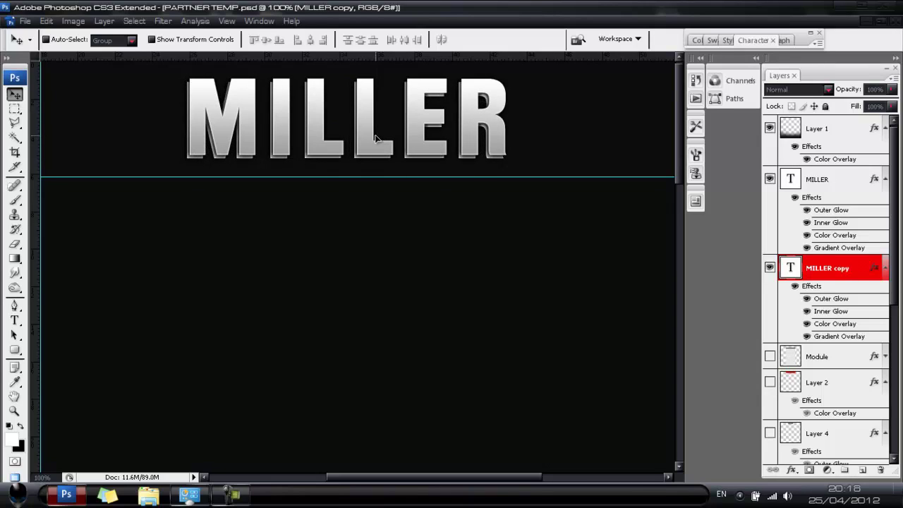
Set the MILLER copy layer's Color Overlay to black (000000) at 100% opacity and disable its Gradient Overlay, Outer Glow and Inner Glow
double_click(834, 323)
click(601, 251)
drag(529, 331, 419, 466)
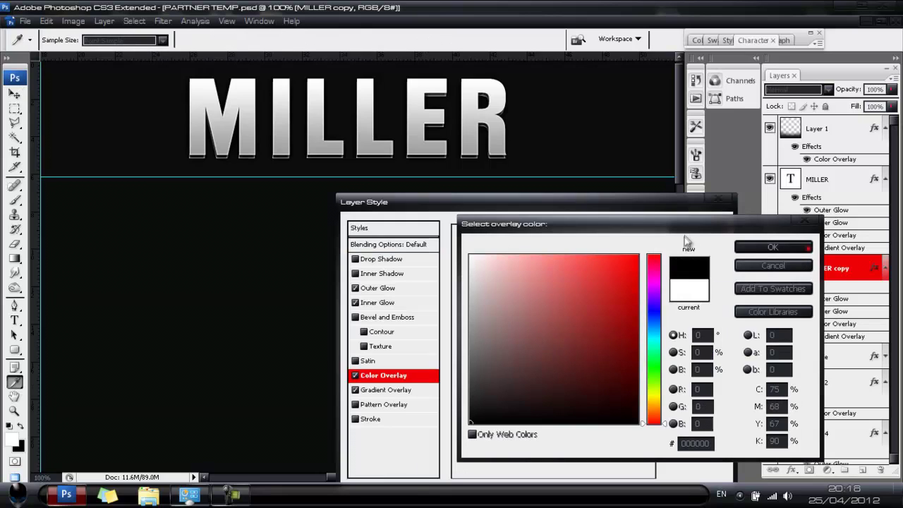
click(746, 245)
click(355, 389)
click(356, 288)
click(355, 302)
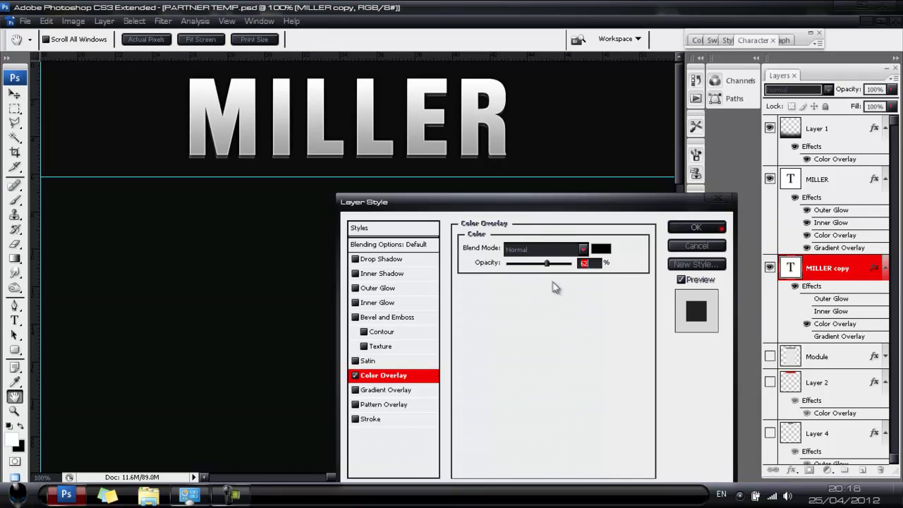
drag(548, 262, 617, 258)
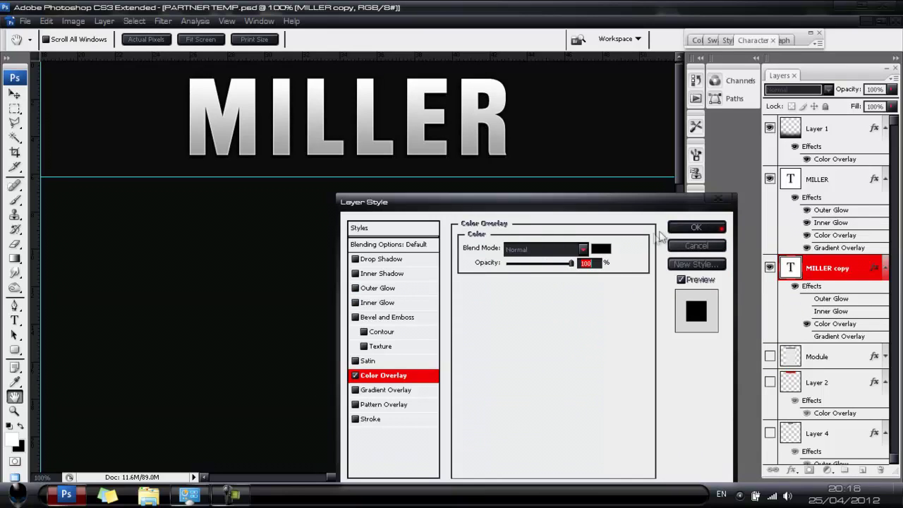
click(688, 224)
Duplicate the original MILLER text layer and hide the duplicate as a backup
drag(453, 477, 487, 481)
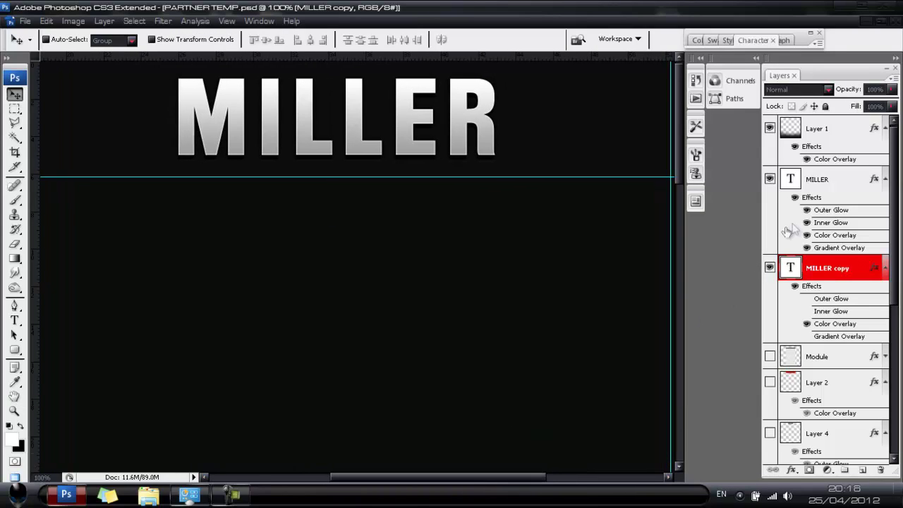
click(808, 200)
key(ctrl+j)
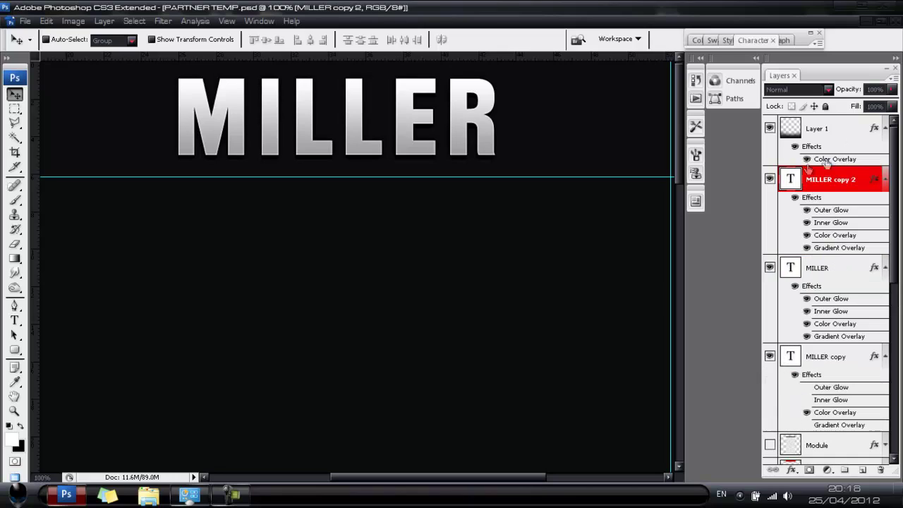
click(769, 180)
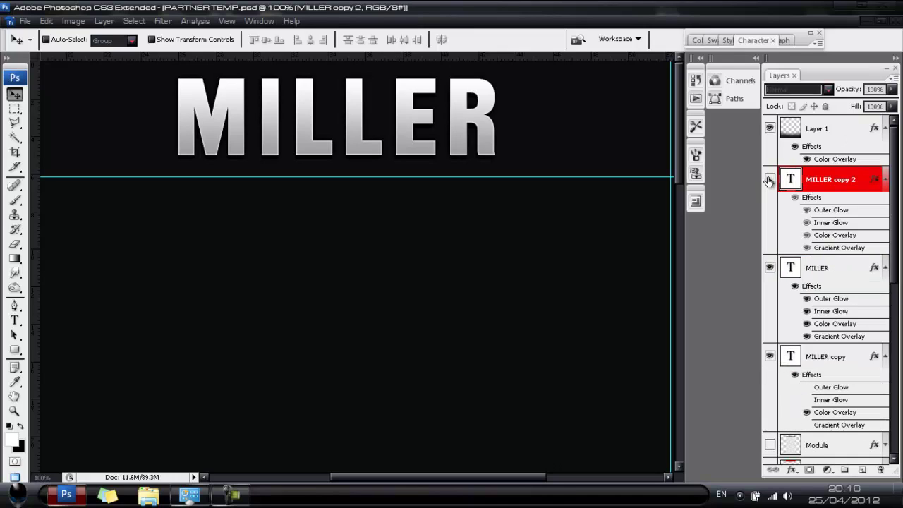
Merge the visible MILLER layer and its black MILLER copy into a single layer
click(825, 280)
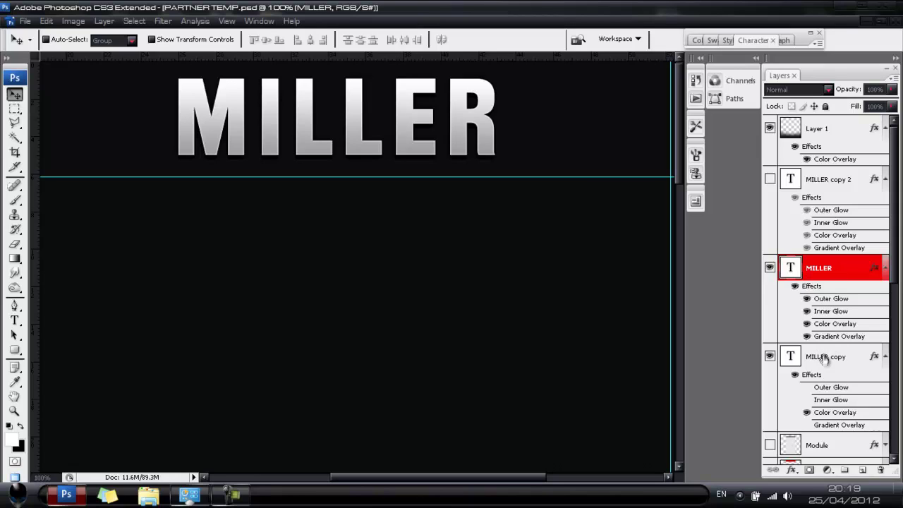
click(768, 270)
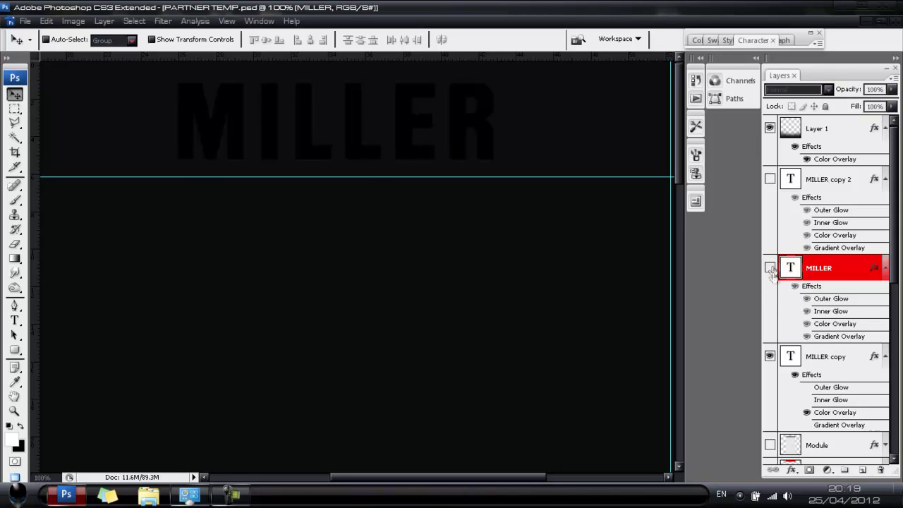
click(769, 268)
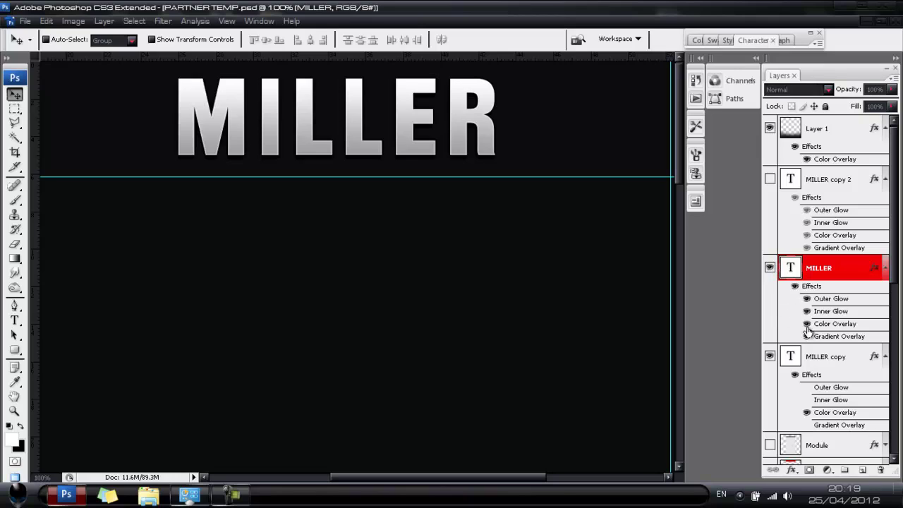
shift+click(813, 360)
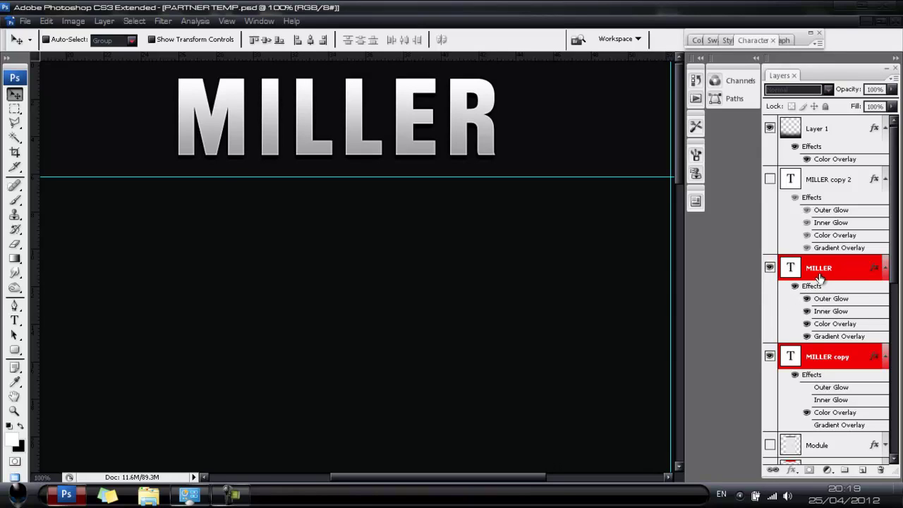
key(ctrl+e)
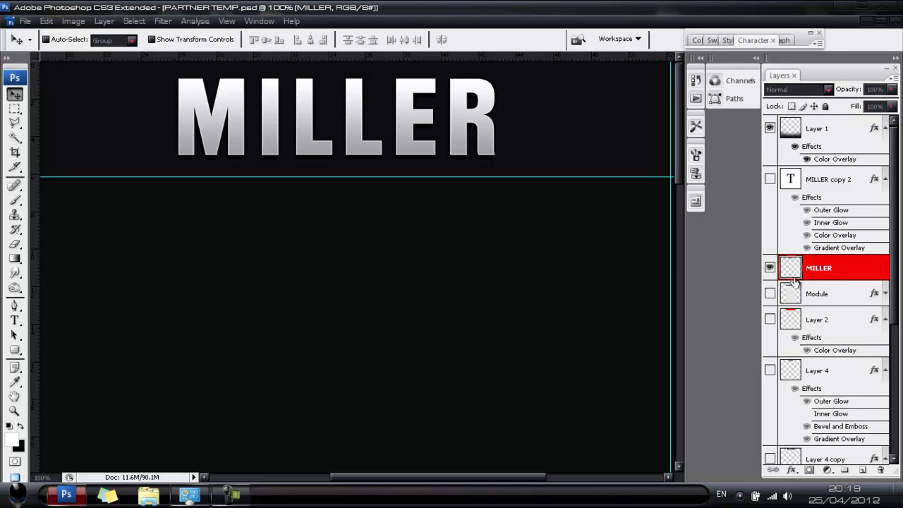
click(769, 268)
click(770, 268)
drag(536, 58, 437, 177)
drag(403, 126, 419, 145)
key(ctrl+z)
Distort the merged MILLER text into an italic-like rightward slant of about 16 degrees and apply the transformation
click(46, 21)
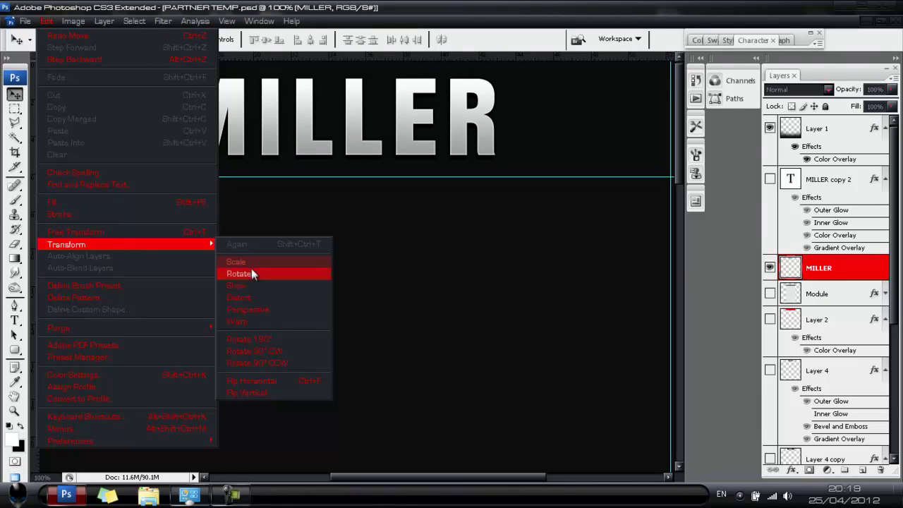
click(268, 292)
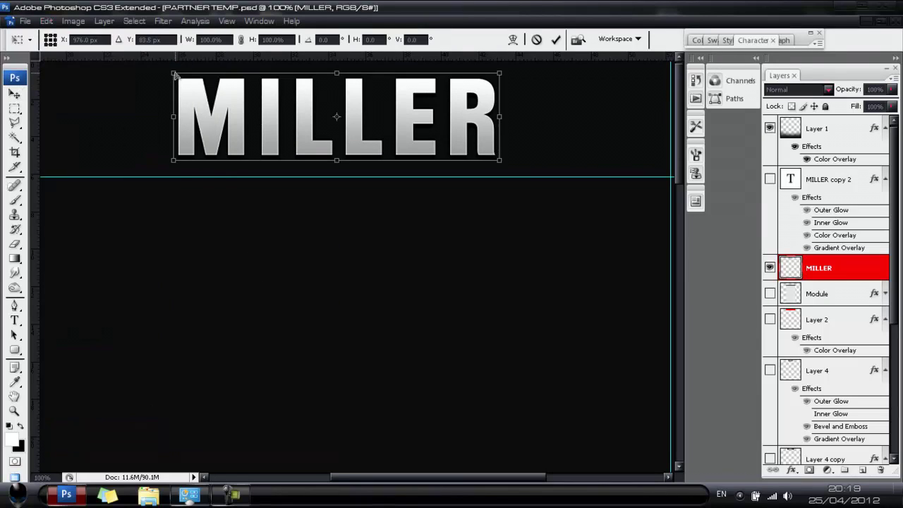
drag(174, 73, 166, 68)
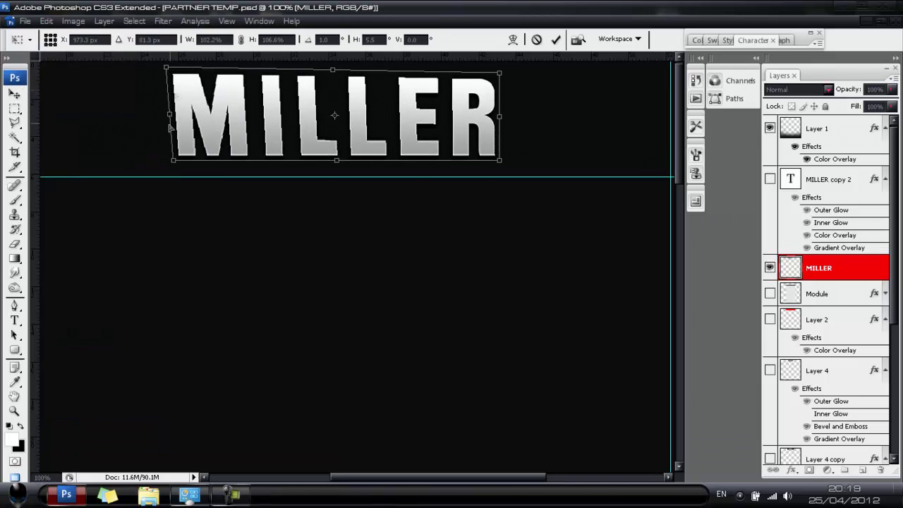
drag(174, 160, 174, 162)
drag(166, 68, 170, 68)
drag(503, 73, 501, 69)
drag(172, 69, 174, 76)
drag(498, 163, 488, 165)
mouse_move(177, 164)
mouse_down()
mouse_move(186, 165)
mouse_move(166, 162)
mouse_up()
drag(174, 74, 182, 77)
drag(501, 69, 505, 72)
drag(493, 162, 481, 162)
drag(165, 161, 156, 162)
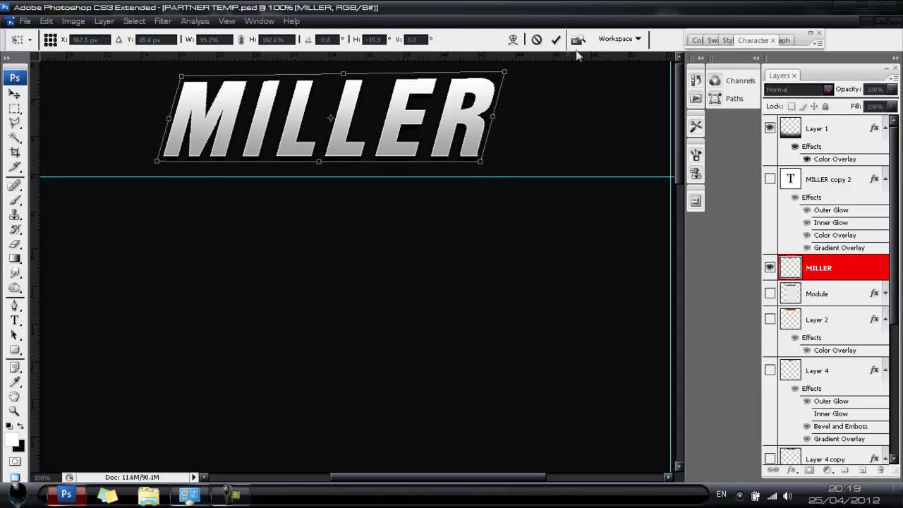
click(556, 40)
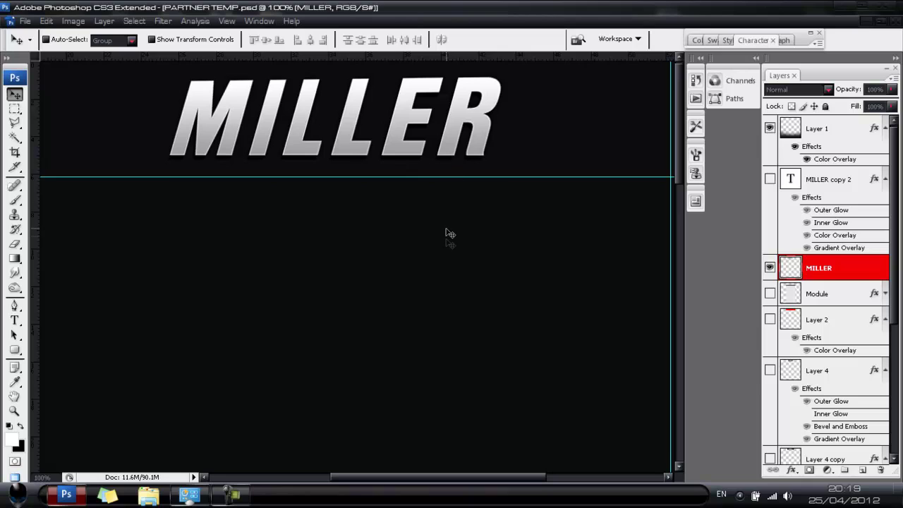
Duplicate the slanted MILLER layer, place the copy beneath it and give the copy a black (000000) Color Overlay at 100% opacity
key(ctrl+j)
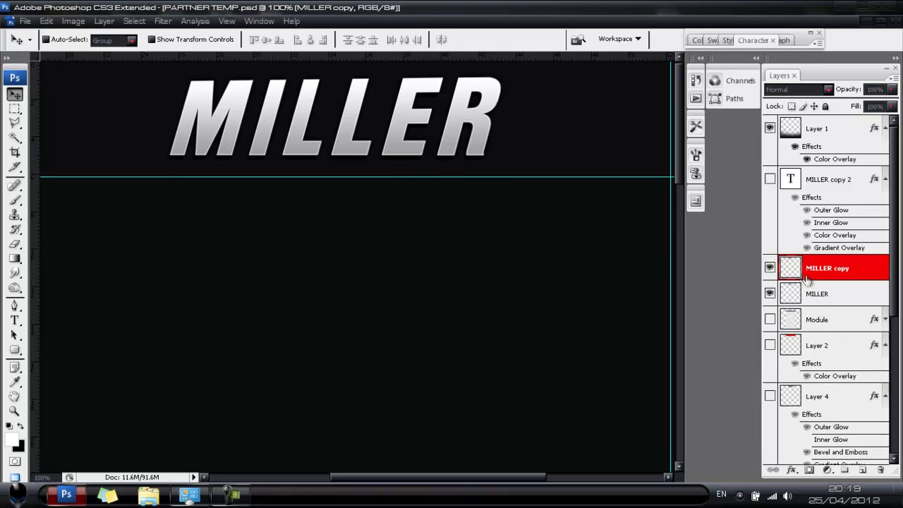
drag(831, 277, 840, 304)
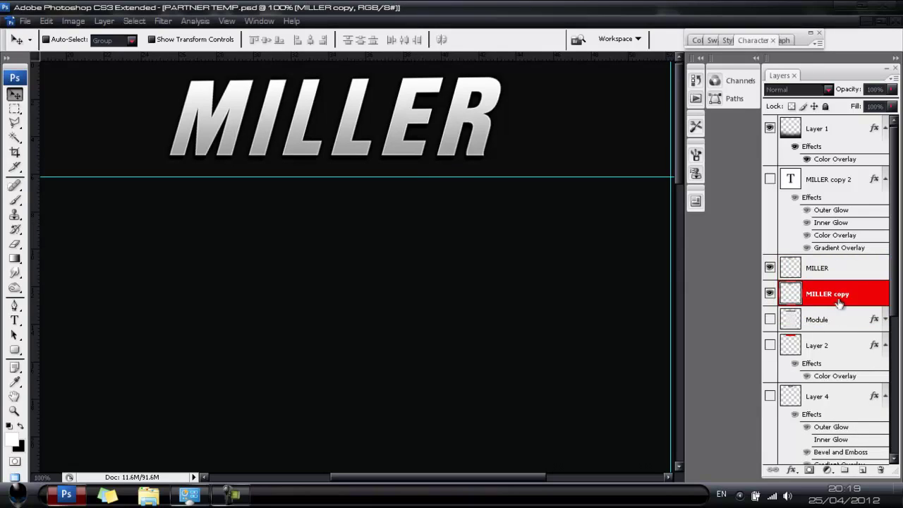
double_click(873, 304)
click(377, 375)
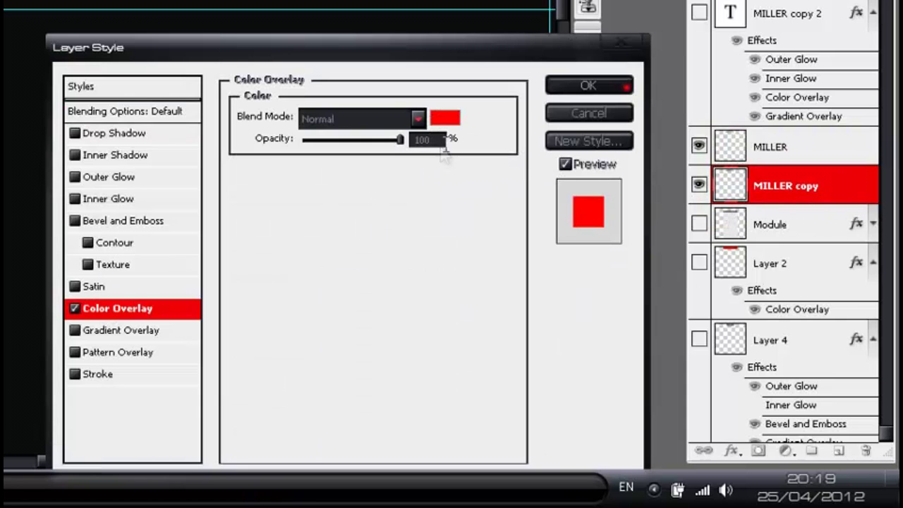
click(601, 251)
drag(563, 283, 374, 431)
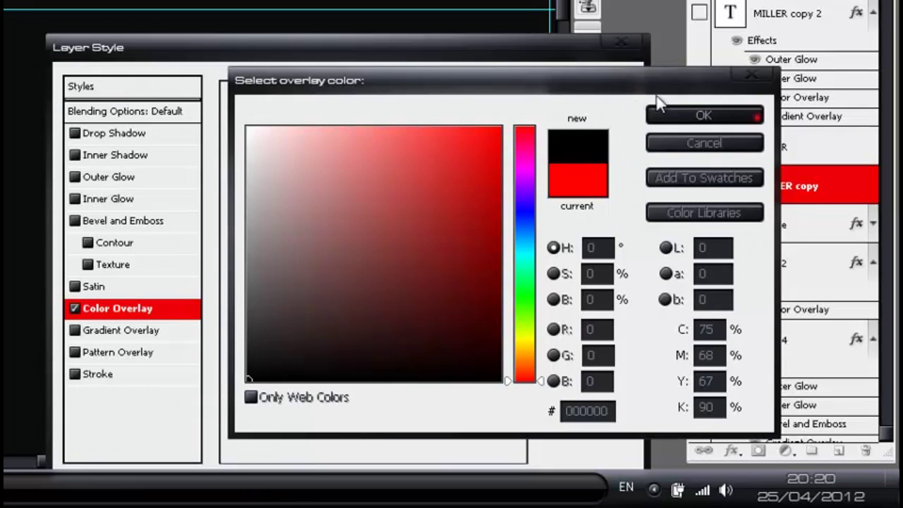
click(669, 115)
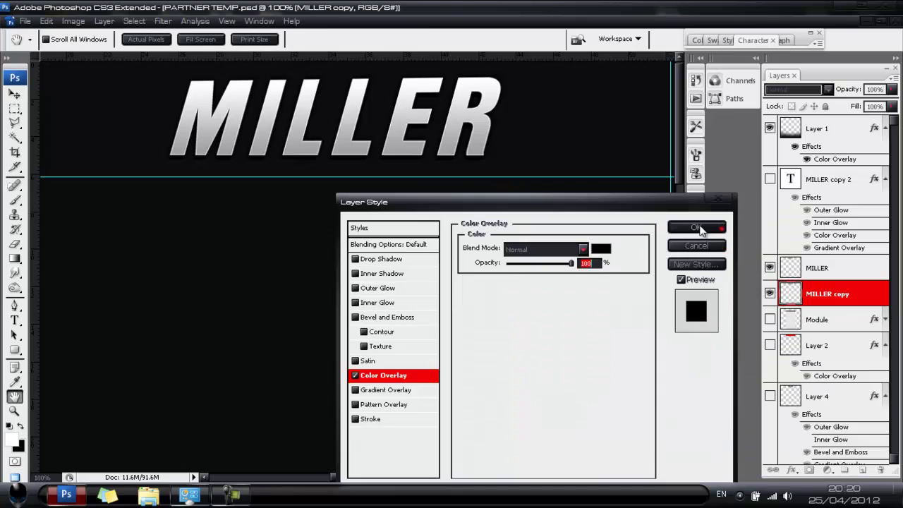
click(697, 227)
Offset the black MILLER copy slightly so it forms a shadow beside the slanted letters
drag(510, 154, 510, 154)
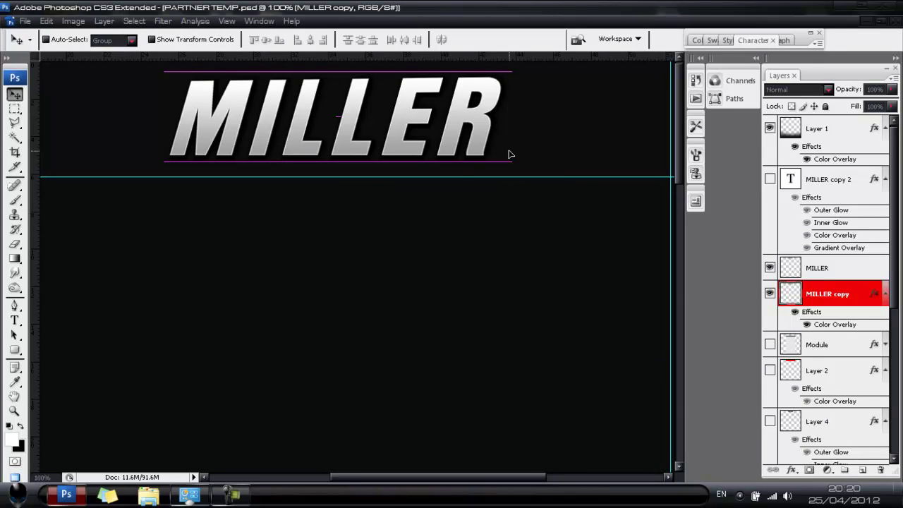
mouse_move(512, 154)
mouse_down()
mouse_move(540, 150)
mouse_move(518, 157)
mouse_move(508, 147)
mouse_up()
drag(518, 477, 515, 477)
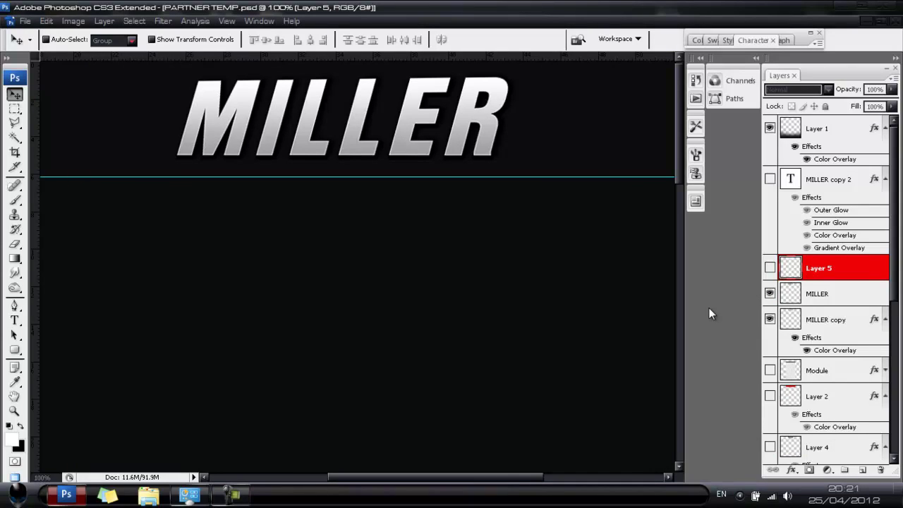
Add a new layer and draw a large white-to-transparent radial gradient outward from the middle of the MILLER text
key(ctrl+shift+n)
key(Return)
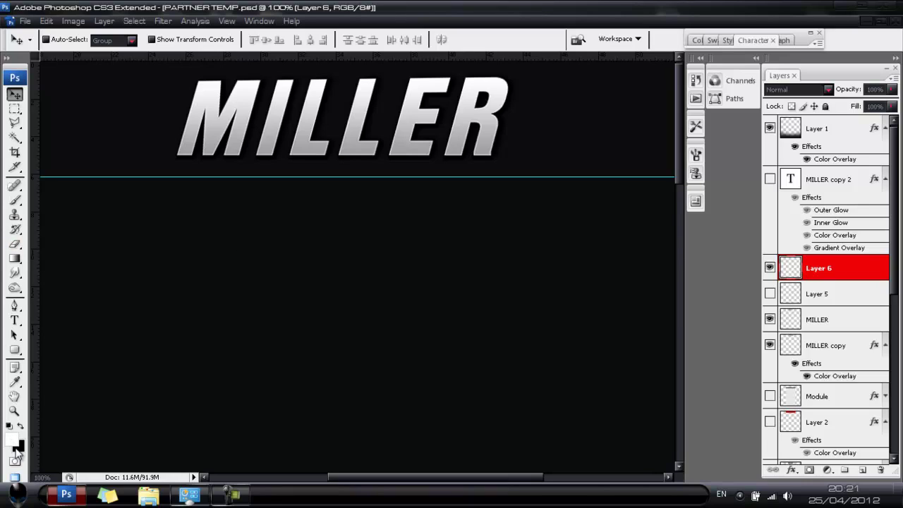
click(15, 258)
click(130, 40)
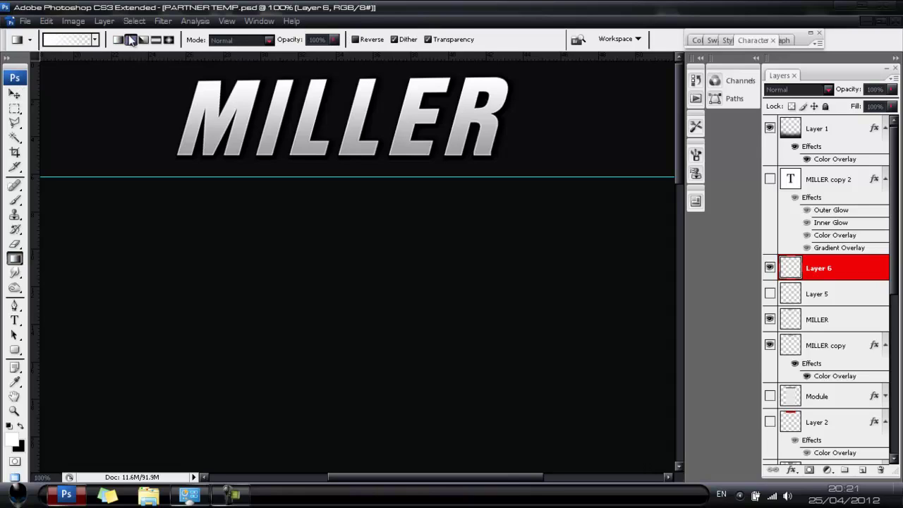
click(95, 40)
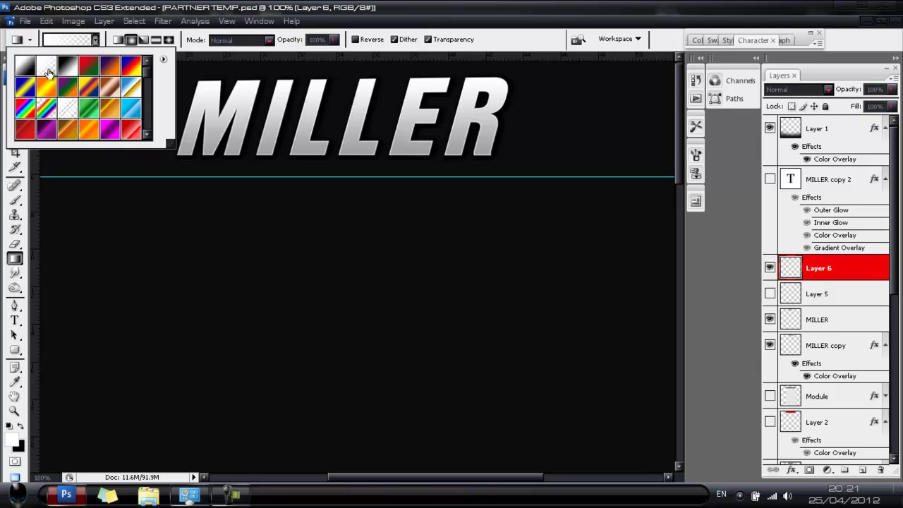
click(95, 43)
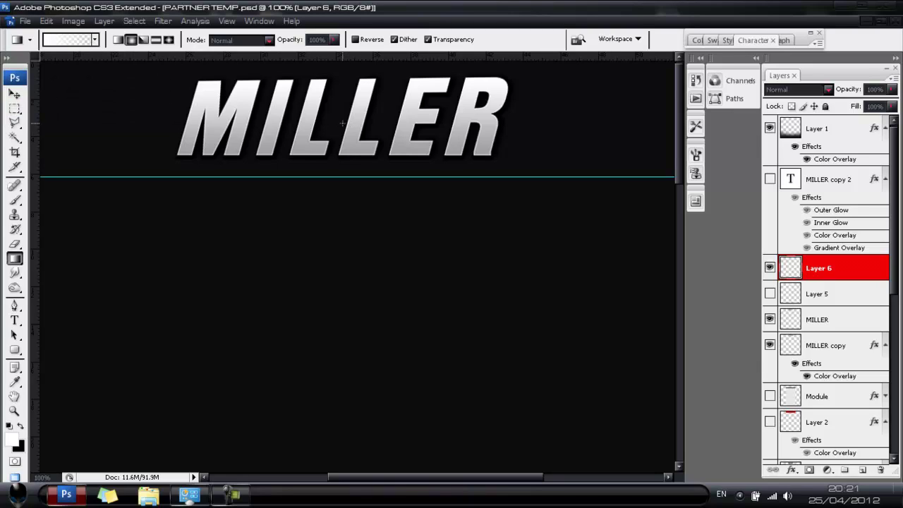
drag(342, 123, 382, 246)
key(ctrl+z)
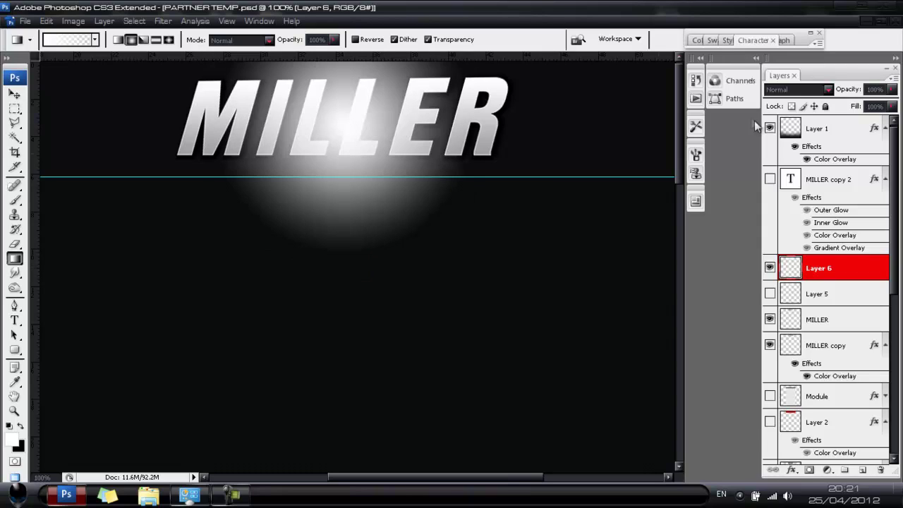
Set the large gradient layer to Overlay blend mode with 75% opacity
click(799, 90)
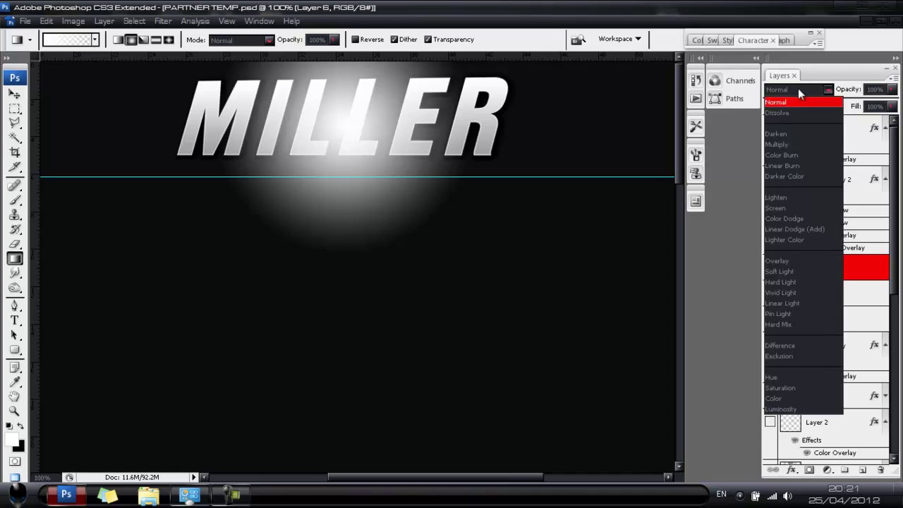
click(804, 259)
click(891, 89)
drag(891, 103, 875, 104)
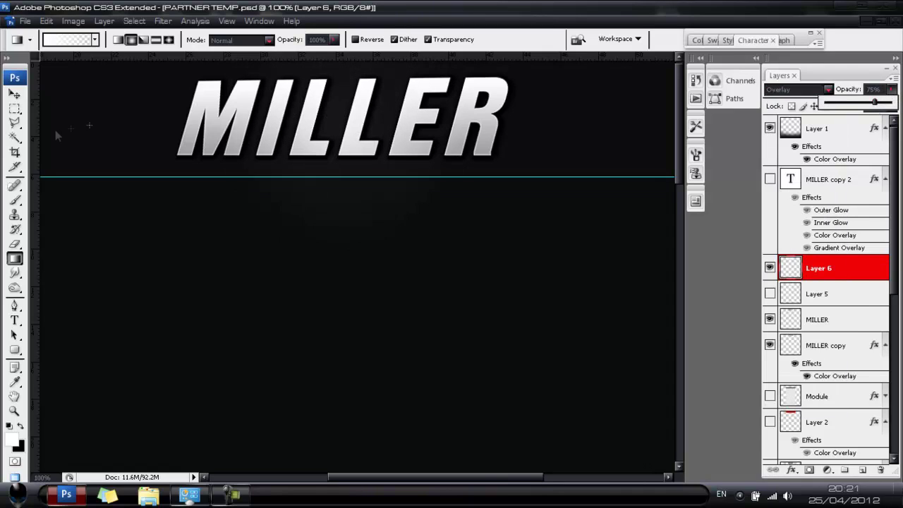
click(14, 94)
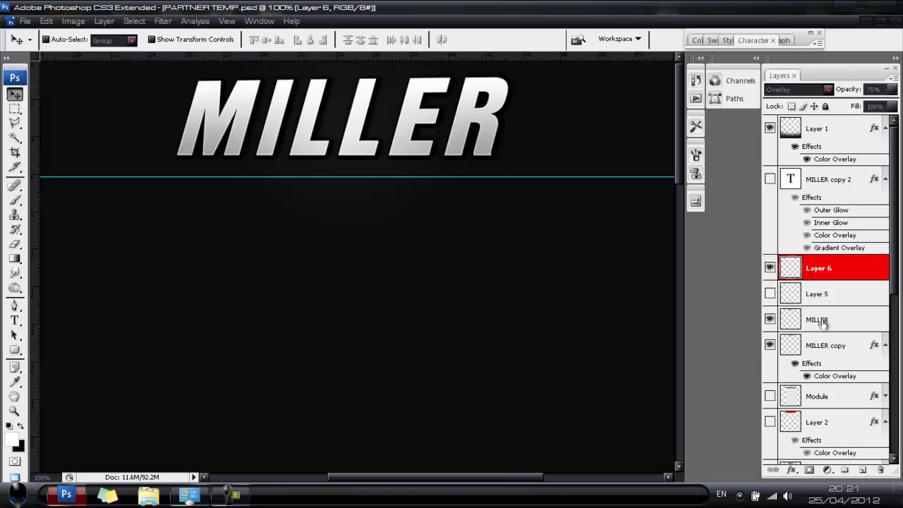
Add a new layer and draw several small white-to-transparent radial gradients over different parts of the MILLER letters
key(ctrl+shift+n)
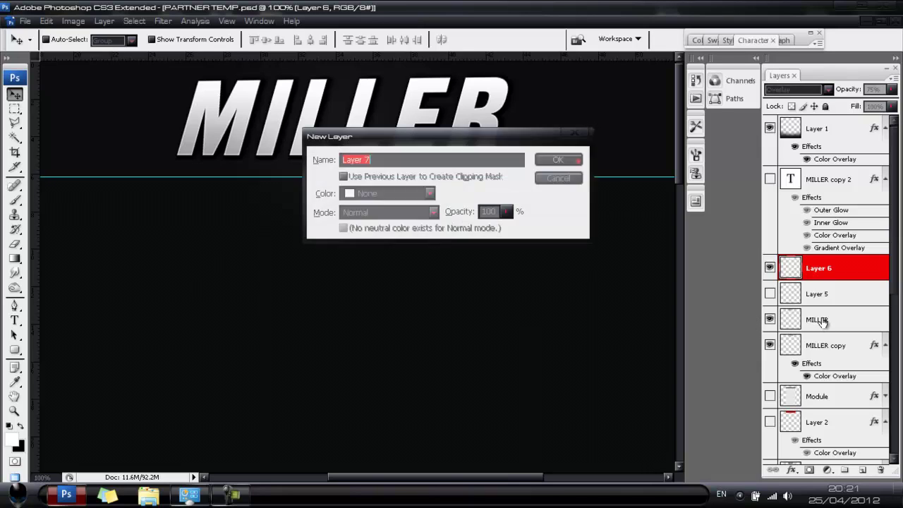
key(Return)
click(14, 259)
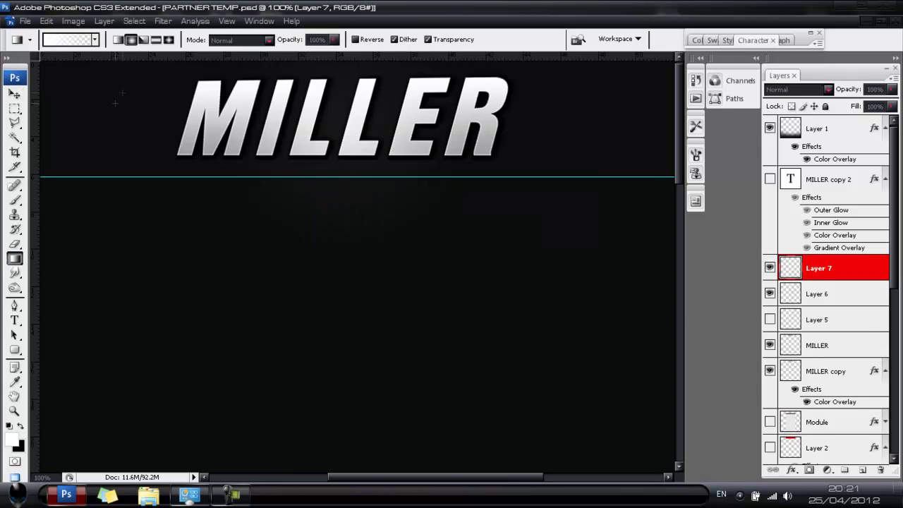
drag(186, 149, 180, 168)
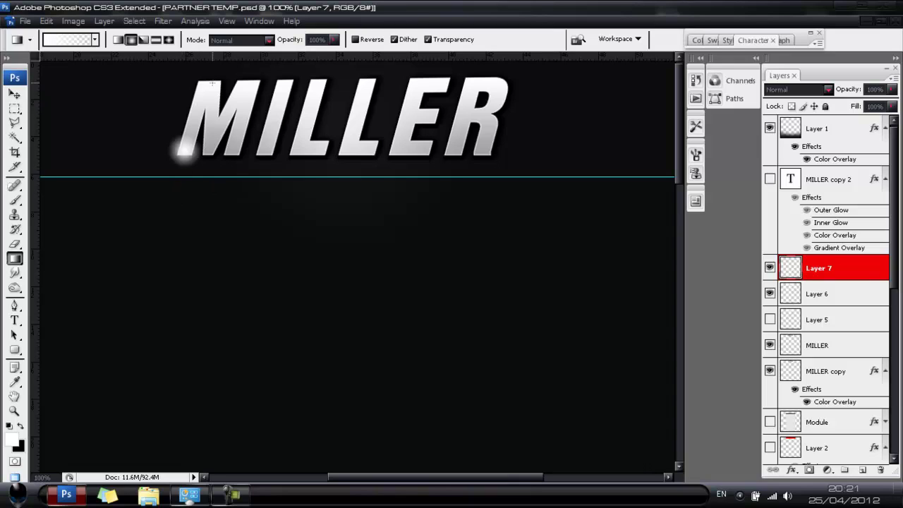
drag(212, 83, 182, 101)
drag(300, 132, 249, 126)
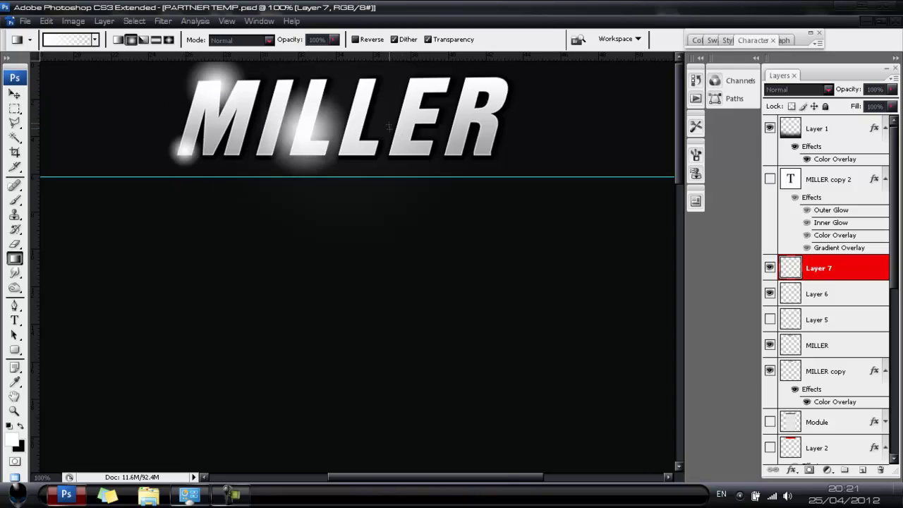
drag(513, 159, 480, 141)
Set the small-gradient layer to Overlay blend mode
click(796, 90)
click(786, 243)
click(14, 93)
drag(414, 477, 410, 476)
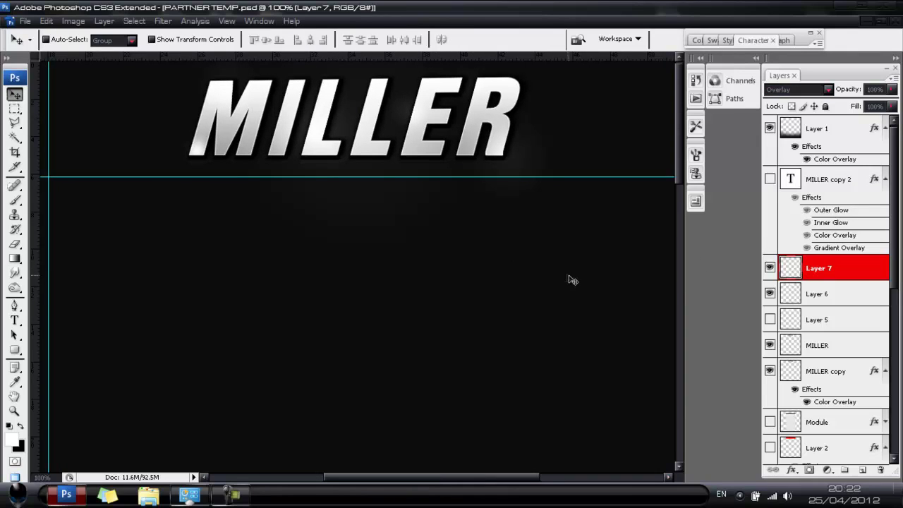
Add a new layer and fill a tall rectangular selection below the M with a horizontal white-to-transparent linear gradient, then deselect
key(ctrl+shift+alt+n)
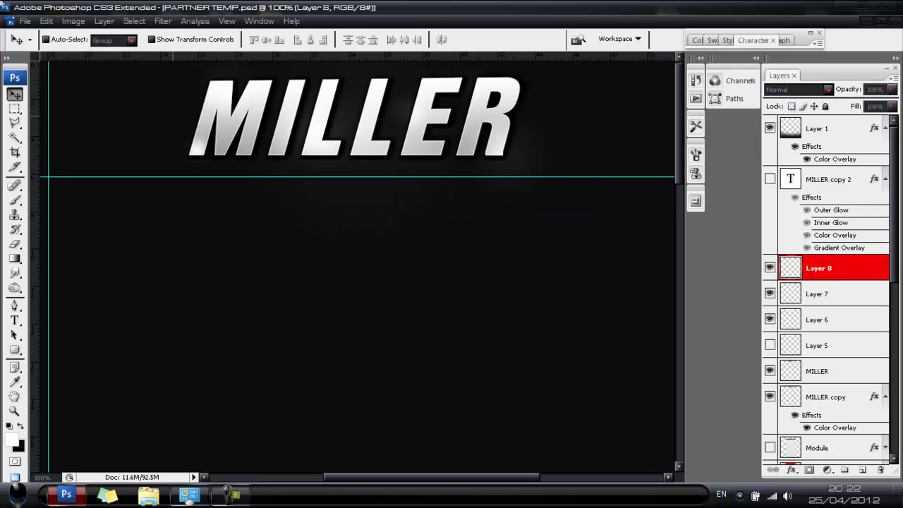
click(14, 109)
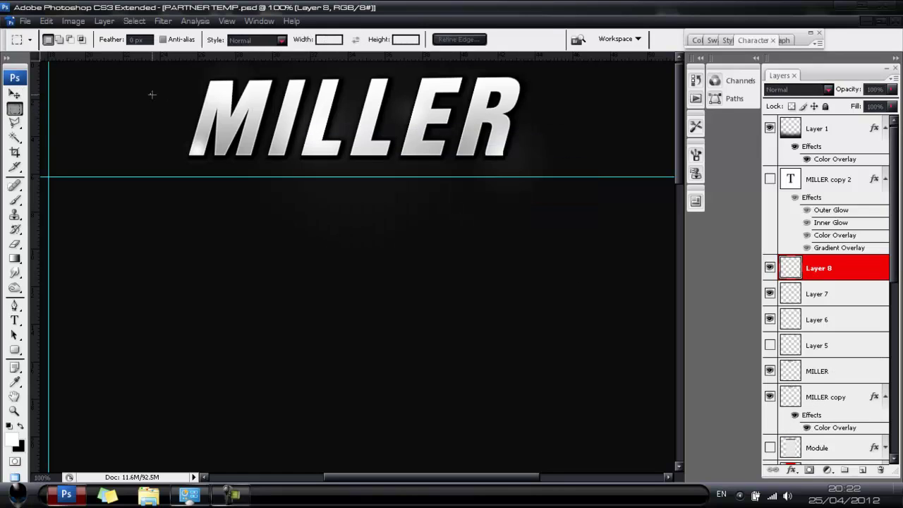
drag(283, 311, 255, 367)
click(14, 258)
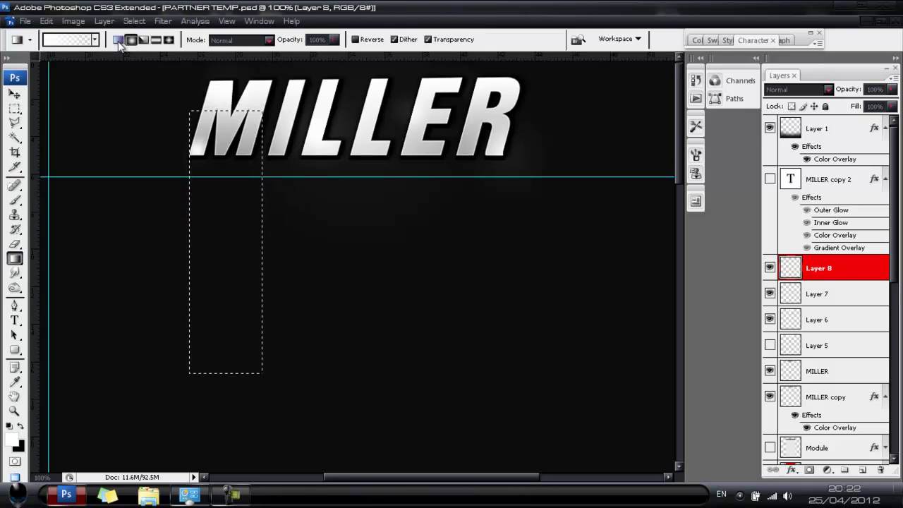
click(118, 40)
drag(196, 241, 217, 243)
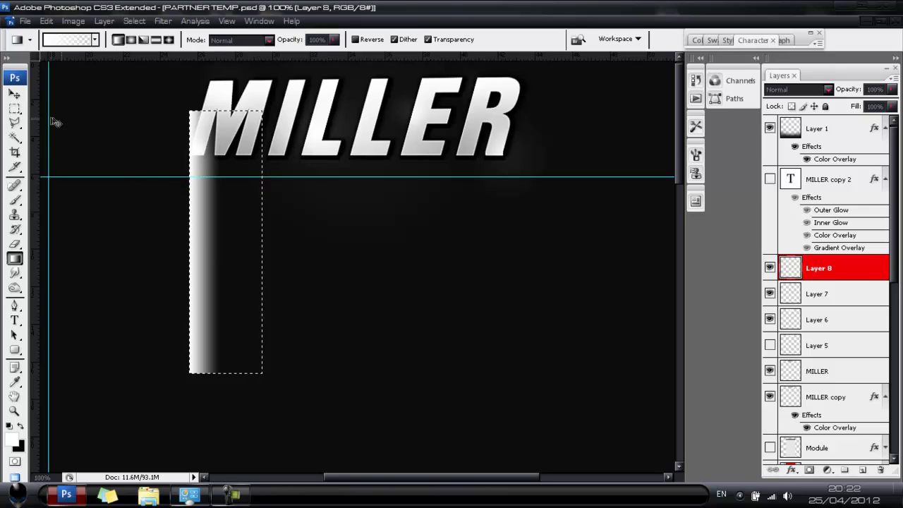
click(14, 109)
click(14, 94)
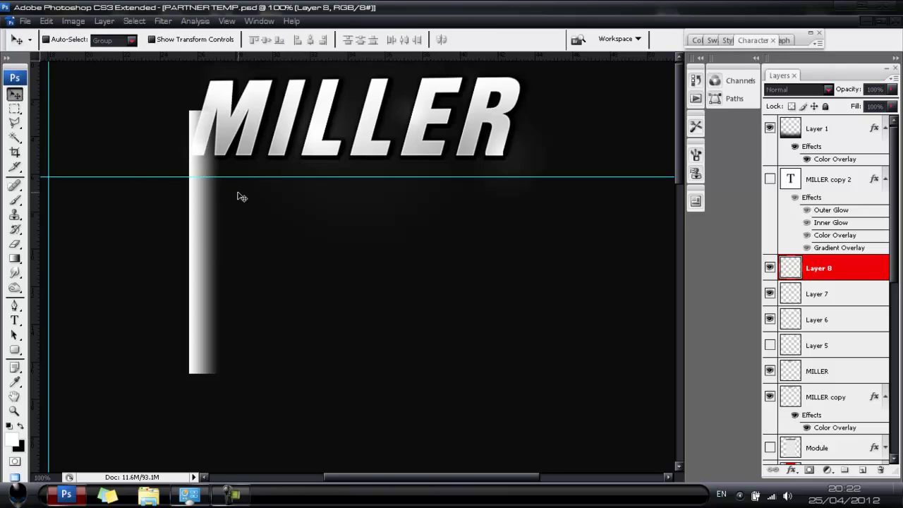
Move the gradient bar up over the M and rotate it about 16° to match the slant of the letters
drag(237, 197, 208, 167)
key(ctrl+t)
drag(289, 151, 296, 164)
drag(182, 156, 225, 113)
drag(292, 117, 296, 137)
drag(215, 137, 202, 129)
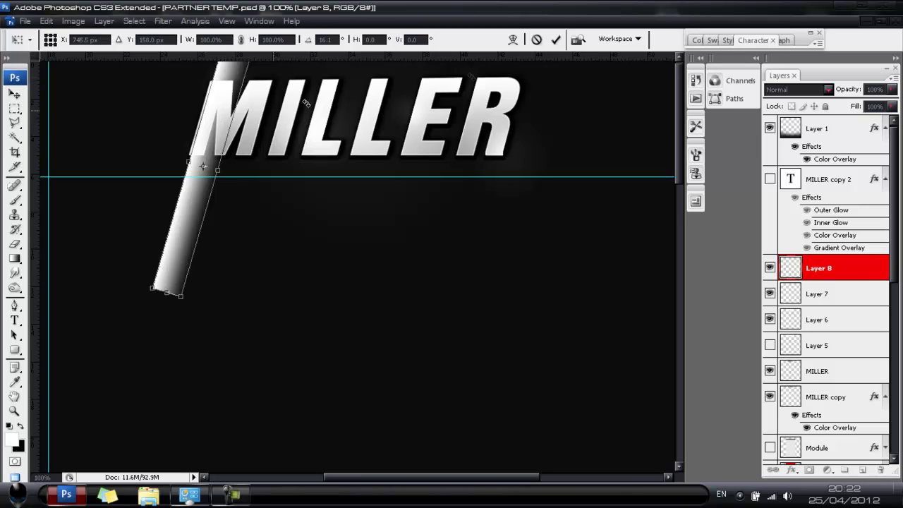
click(556, 39)
Duplicate the slanted gradient bar four times across the MILLER letters and merge all five bars into one layer
drag(202, 186, 371, 154)
drag(357, 154, 432, 154)
drag(408, 165, 480, 171)
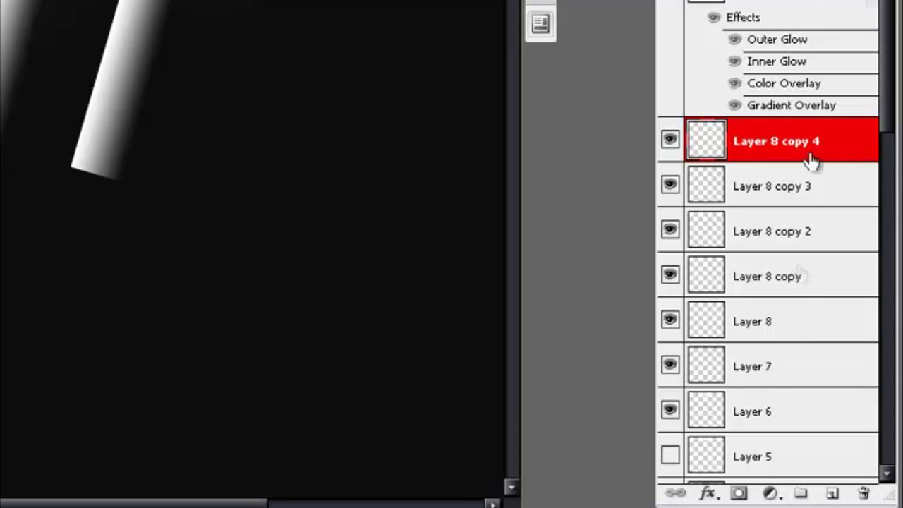
shift+click(788, 319)
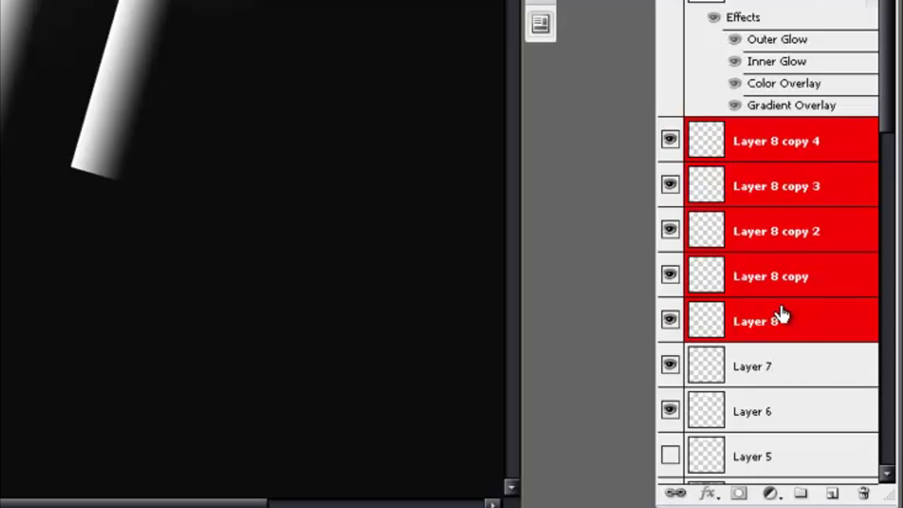
key(ctrl+e)
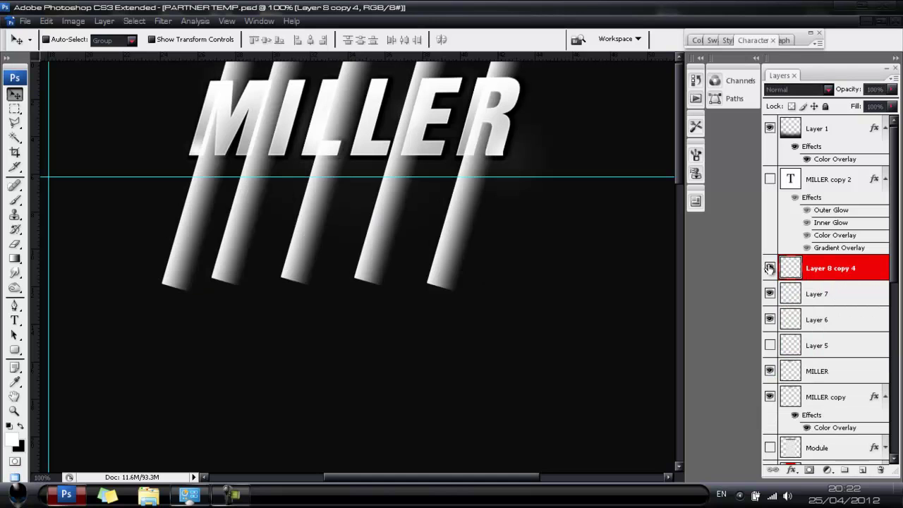
Set the merged light bar layer to Overlay blend mode
click(770, 268)
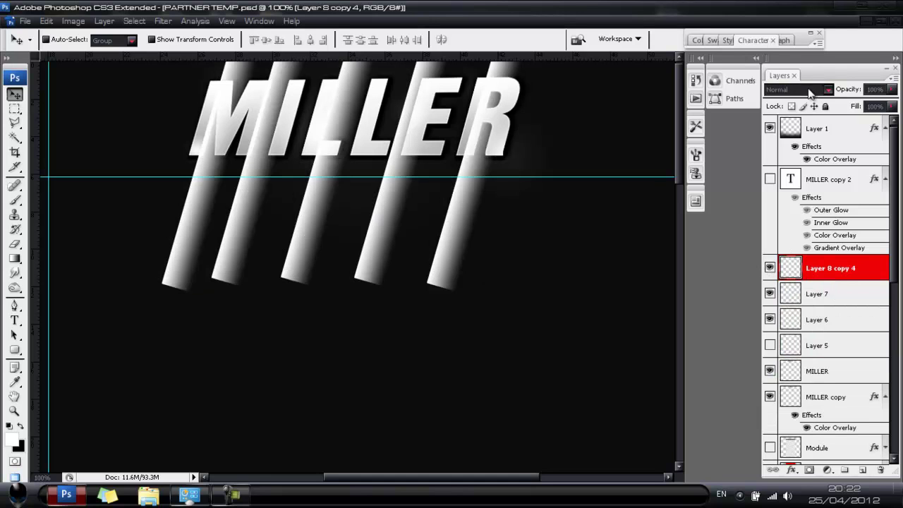
click(809, 91)
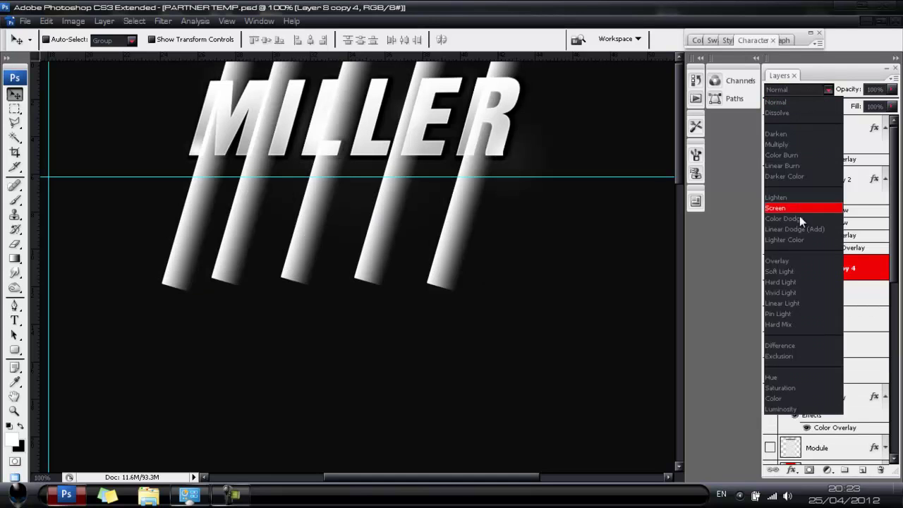
click(794, 265)
click(637, 243)
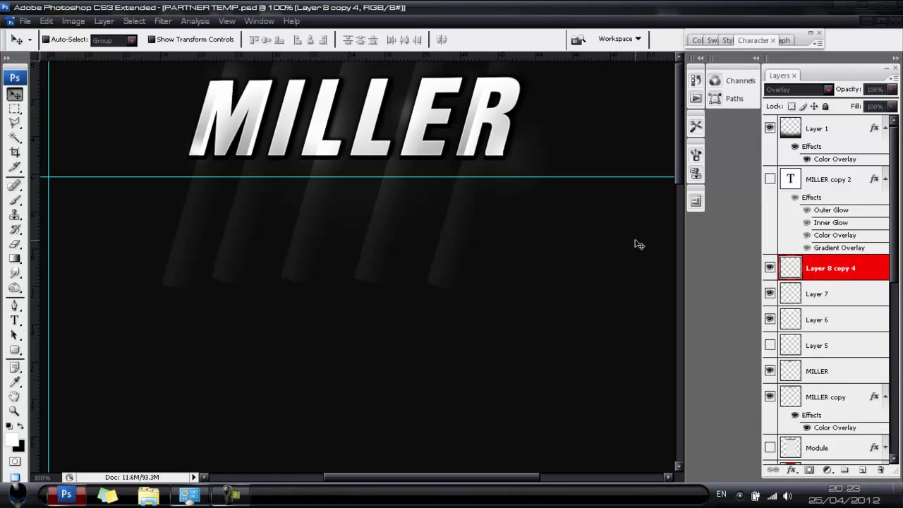
Duplicate the light bar layer, flip the copy horizontally and position it so its bars cross the original ones
key(ctrl+j)
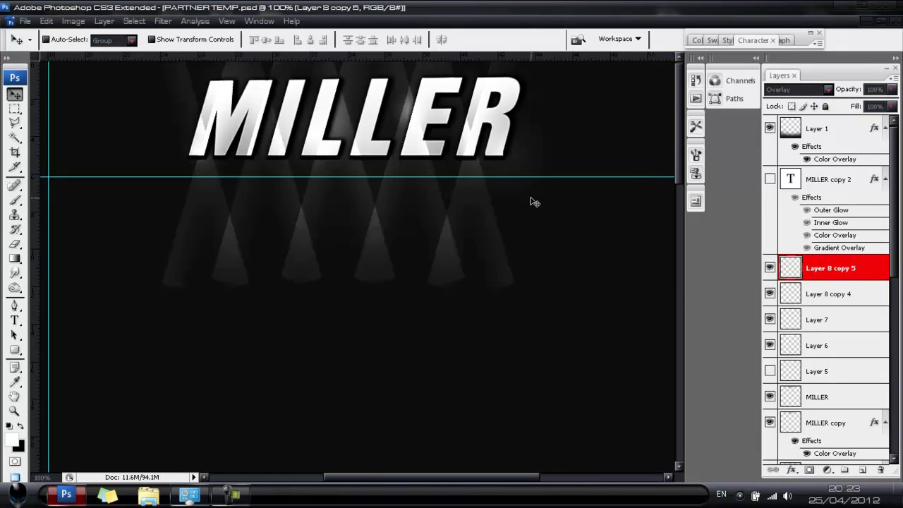
drag(487, 287, 492, 280)
key(shift+Left)
Look up the shortcuts assigned to the Flip Horizontal and Flip Vertical transforms in the Keyboard Shortcuts settings
click(47, 21)
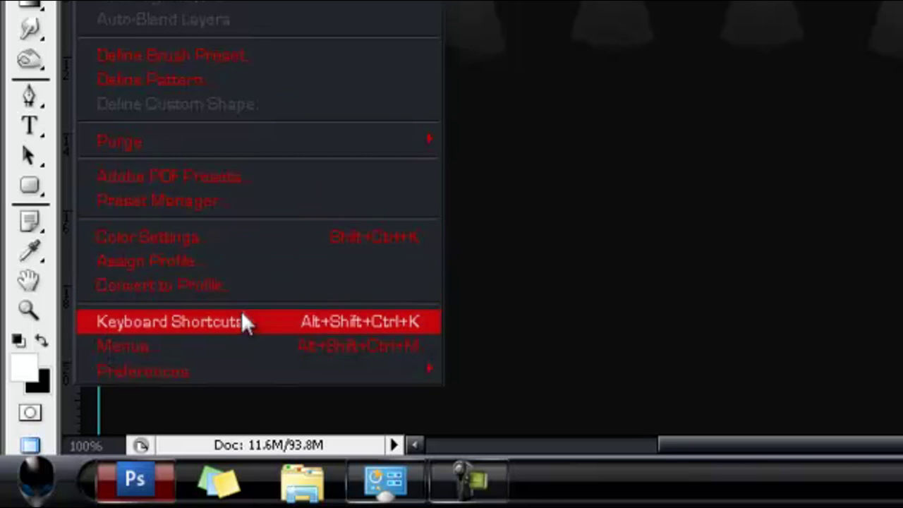
click(243, 321)
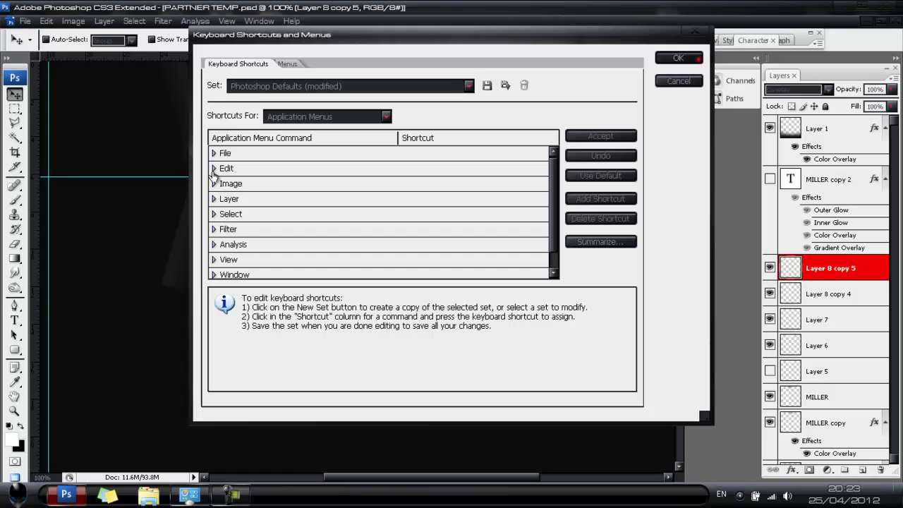
click(214, 169)
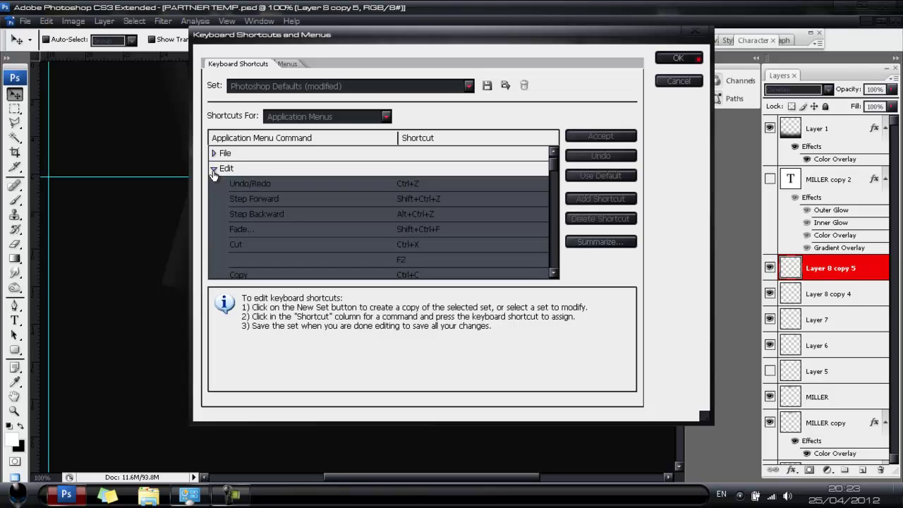
scroll(299, 209, down, 4)
scroll(292, 200, down, 3)
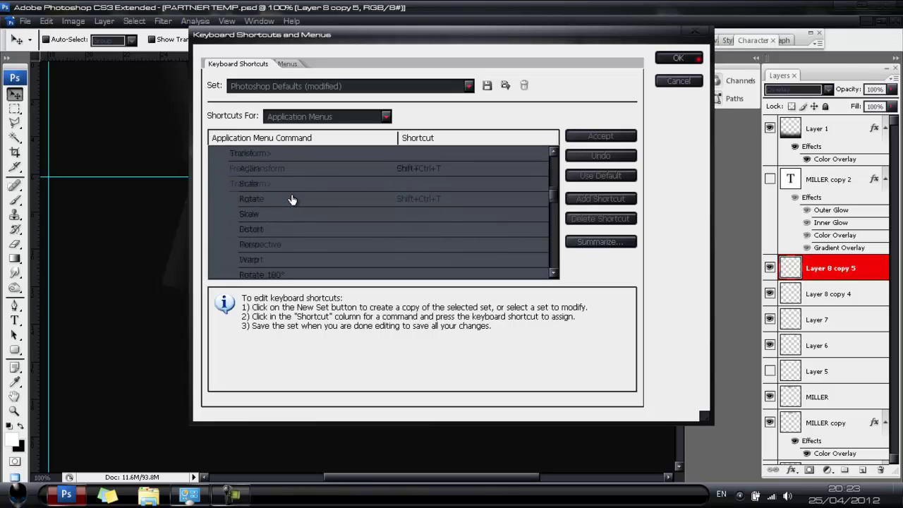
click(293, 200)
scroll(311, 212, down, 4)
scroll(314, 218, down, 2)
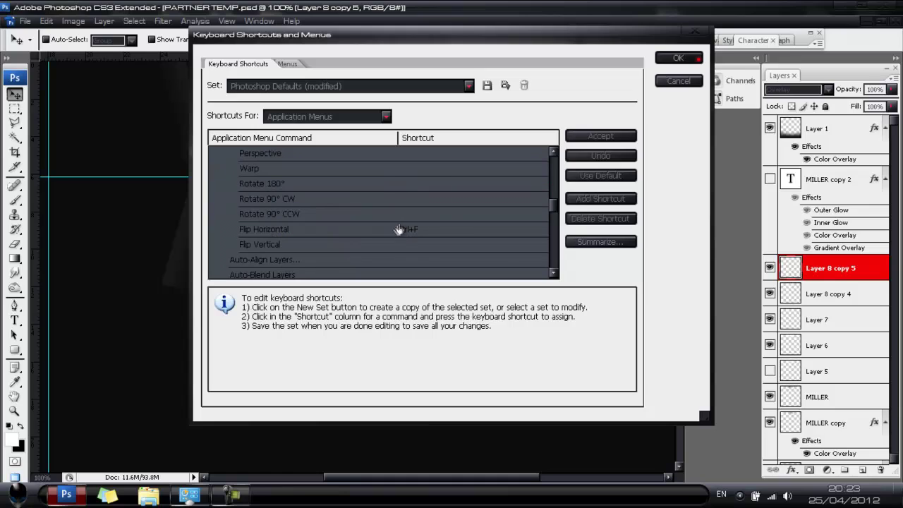
Try to assign Ctrl+T and Shift+T as the Flip Vertical shortcut, and discard the shortcut changes
click(369, 244)
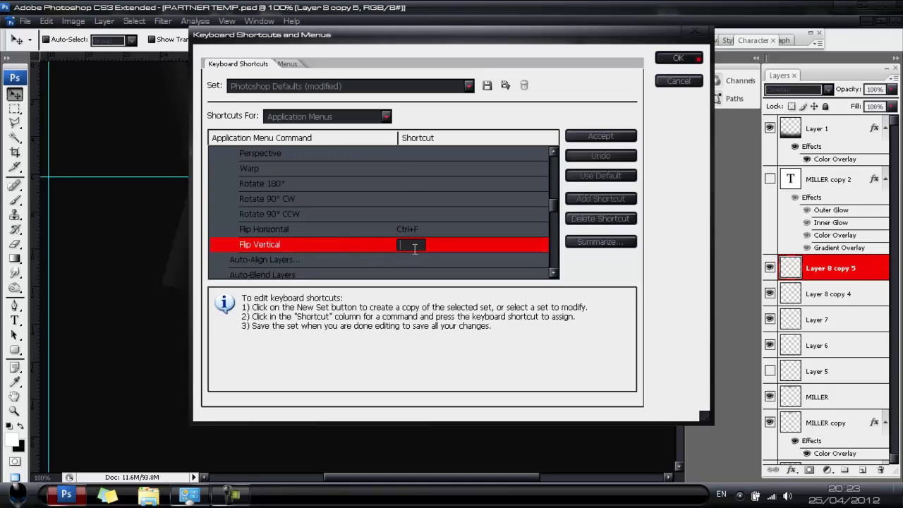
key(ctrl+t)
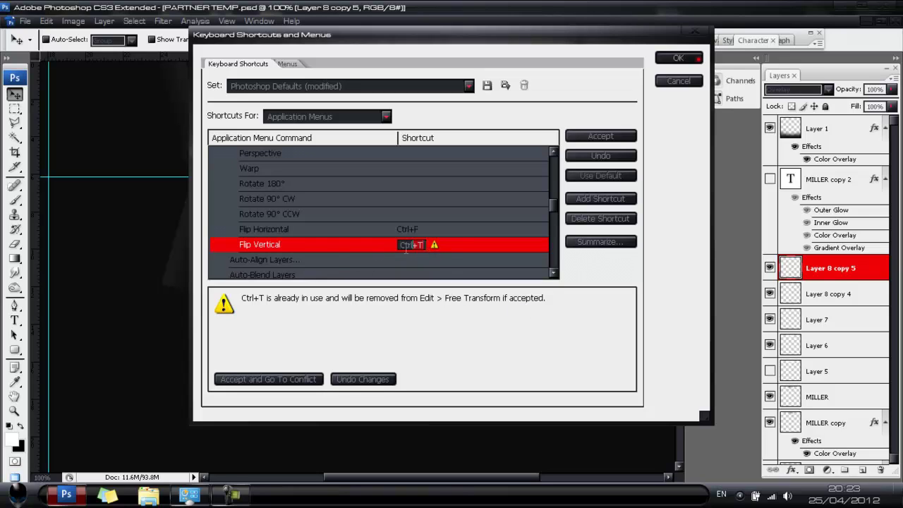
key(BackSpace)
key(shift+t)
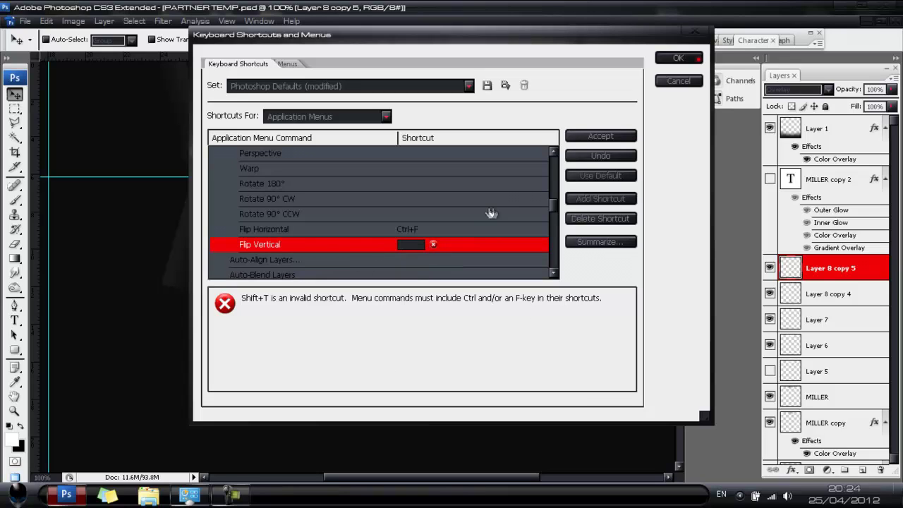
click(676, 81)
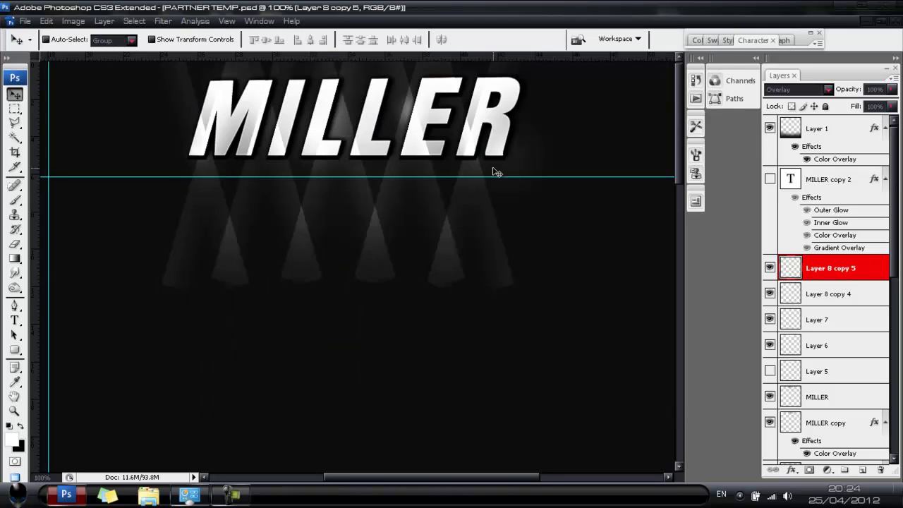
Lower the opacity of the flipped light bar layer and hide the original light bar layer, Layer 8 copy 4
click(892, 90)
drag(890, 103, 840, 106)
click(782, 293)
click(769, 294)
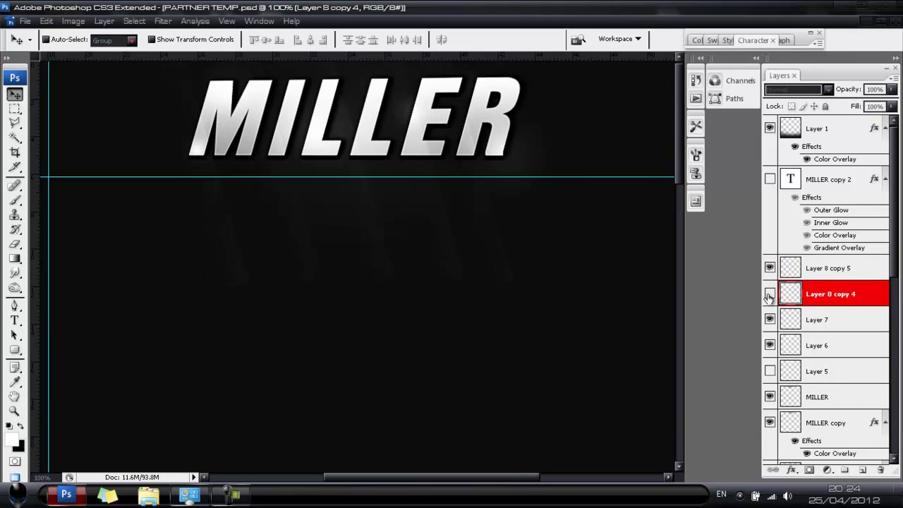
click(769, 294)
click(769, 295)
click(770, 270)
click(769, 293)
click(770, 292)
Add a Pattern Fill layer above the texture layer near the Background, using the black-and-transparent vertical line pattern at 100% scale
drag(512, 474, 524, 476)
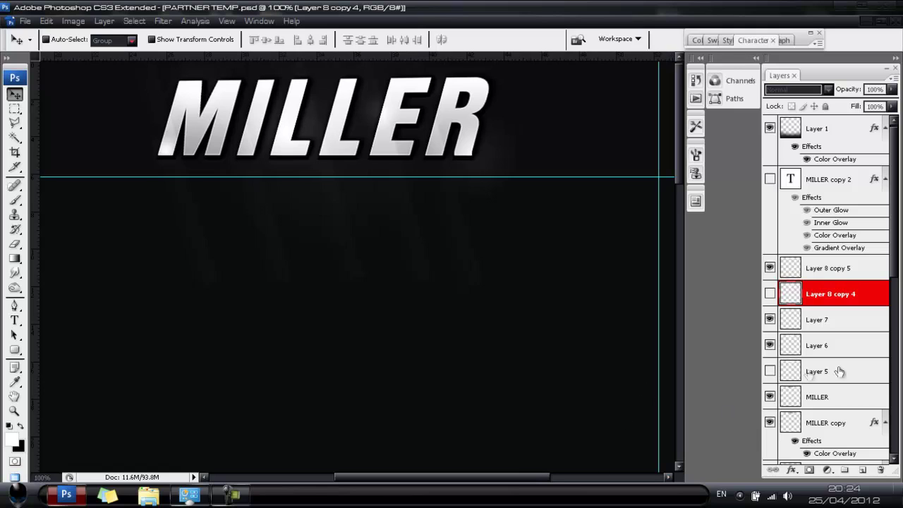
scroll(872, 423, down, 10)
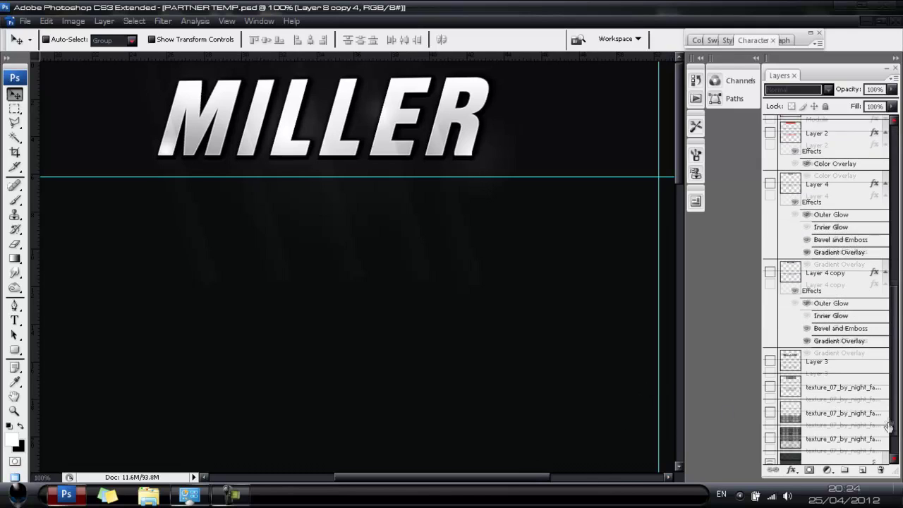
click(857, 397)
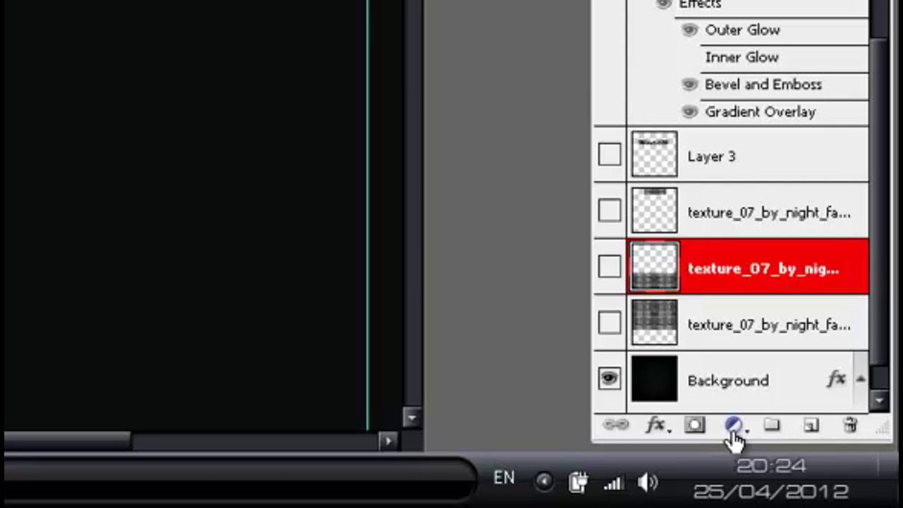
click(734, 432)
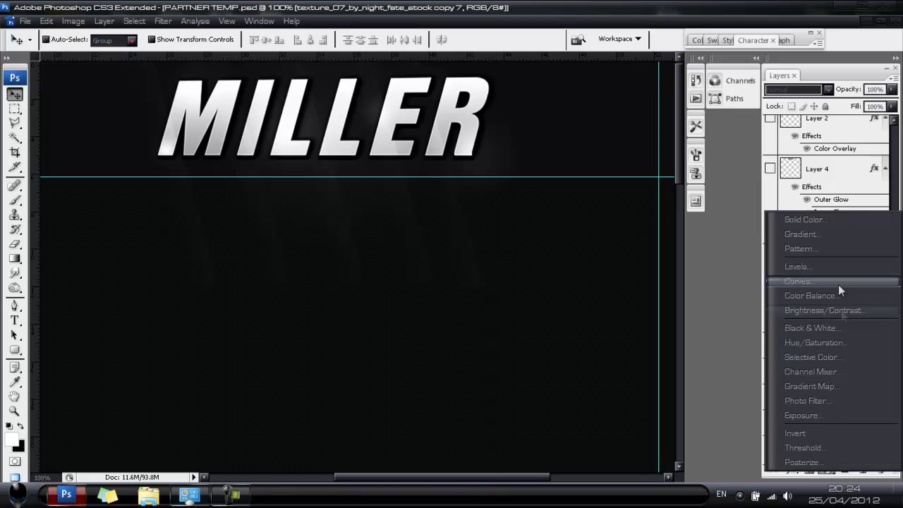
click(801, 248)
click(558, 172)
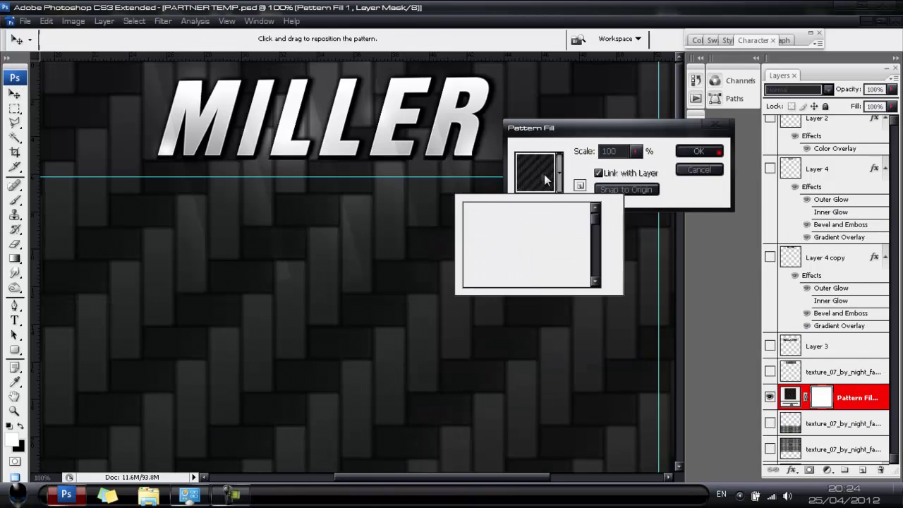
scroll(541, 256, down, 5)
click(538, 224)
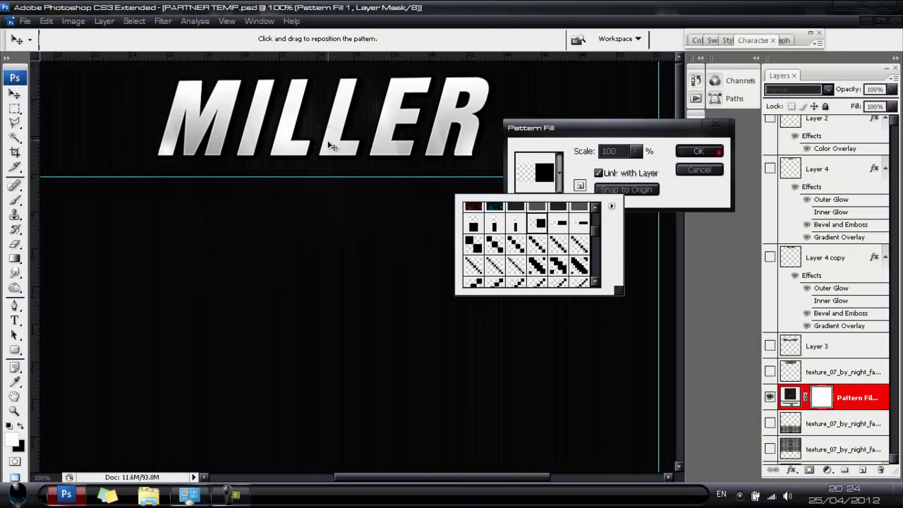
click(589, 167)
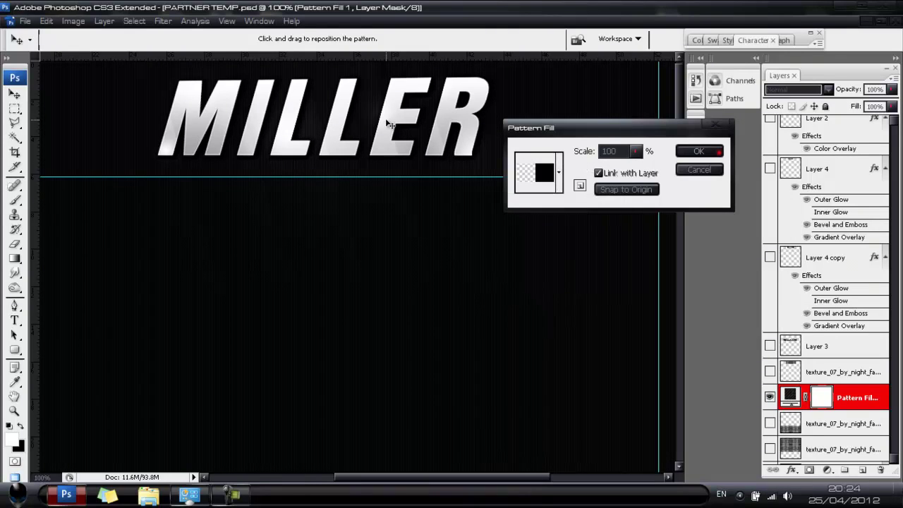
click(709, 152)
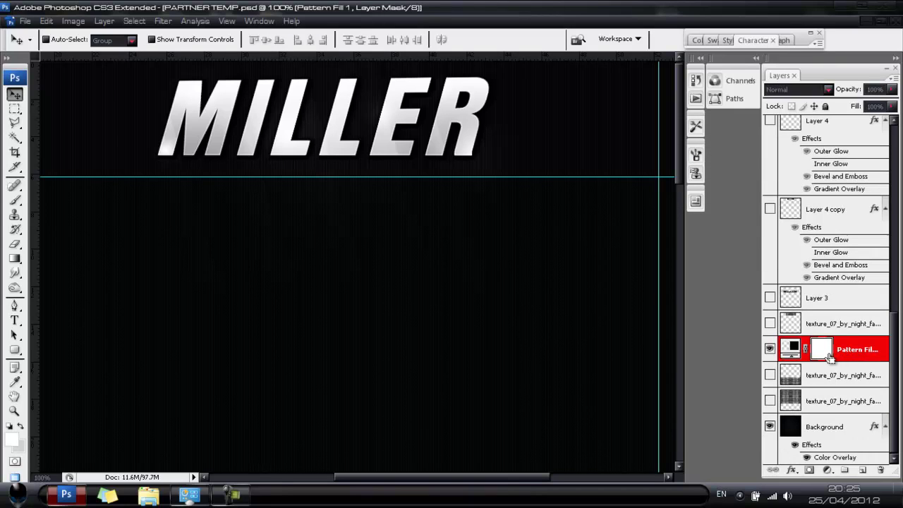
Duplicate the pattern fill layer and move the copy directly above the MILLER layer so the lines cover the letters
key(ctrl+j)
drag(841, 356, 840, 198)
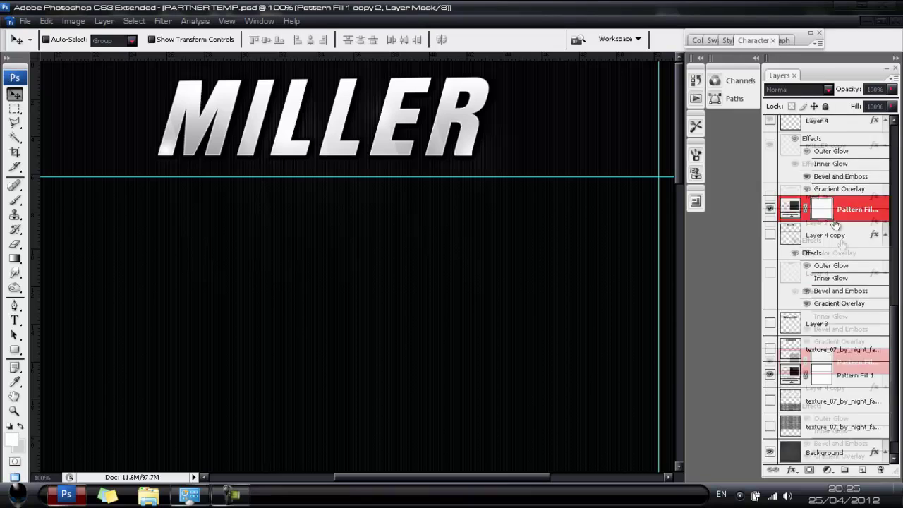
scroll(835, 227, up, 3)
drag(852, 410, 836, 231)
scroll(836, 231, up, 3)
drag(846, 399, 842, 323)
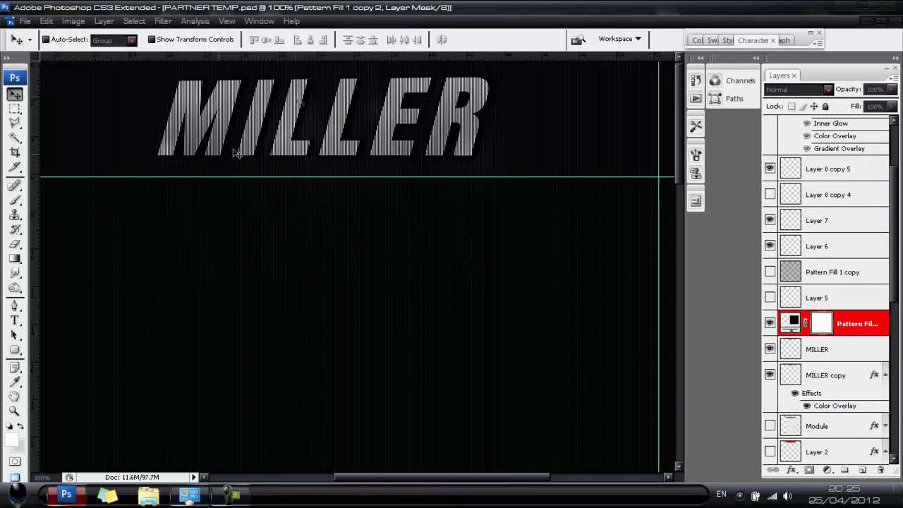
Convert the Pattern Fill 1 copy 2 layer to a smart object and rasterize it
right_click(859, 327)
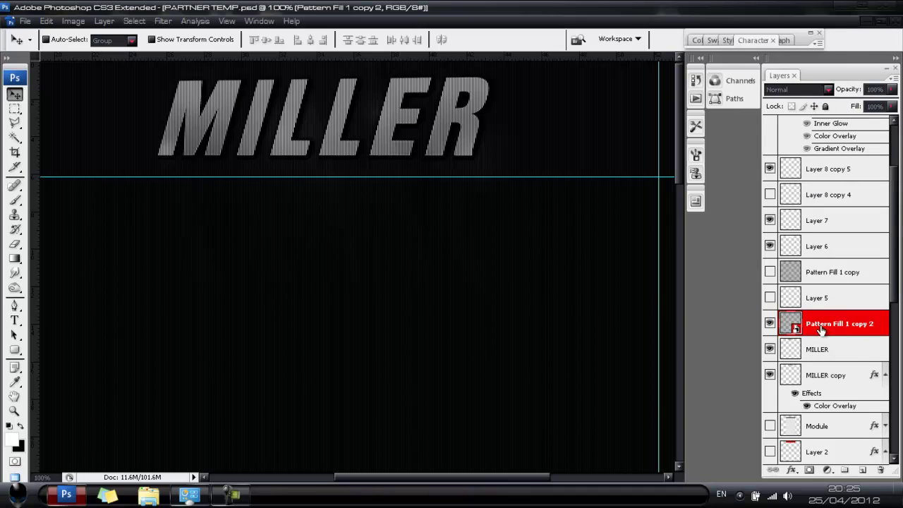
right_click(823, 330)
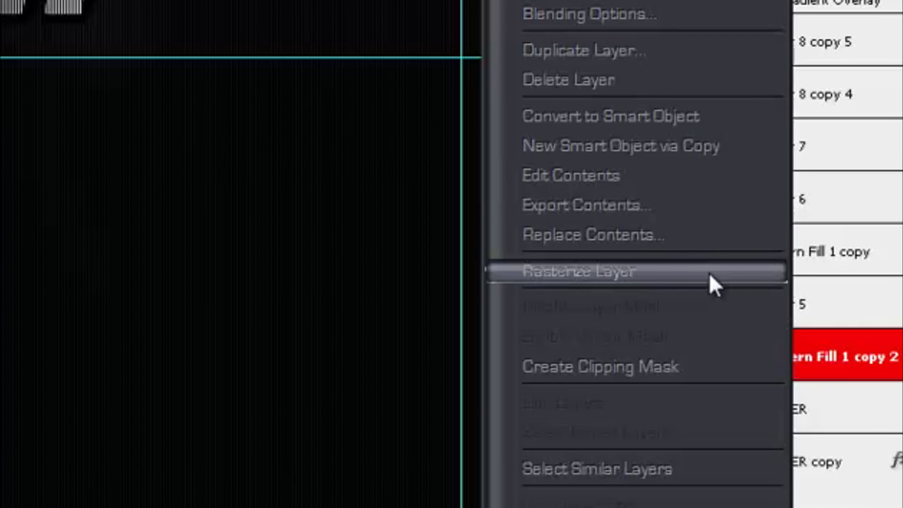
click(709, 272)
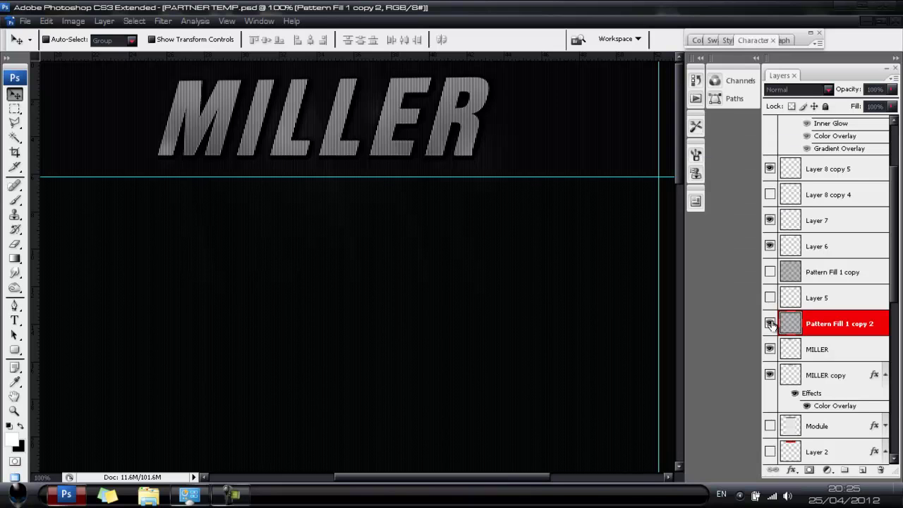
Partly erase the line pattern over the MILLER letters on Pattern Fill 1 copy 2 with a soft 125 px eraser
click(15, 250)
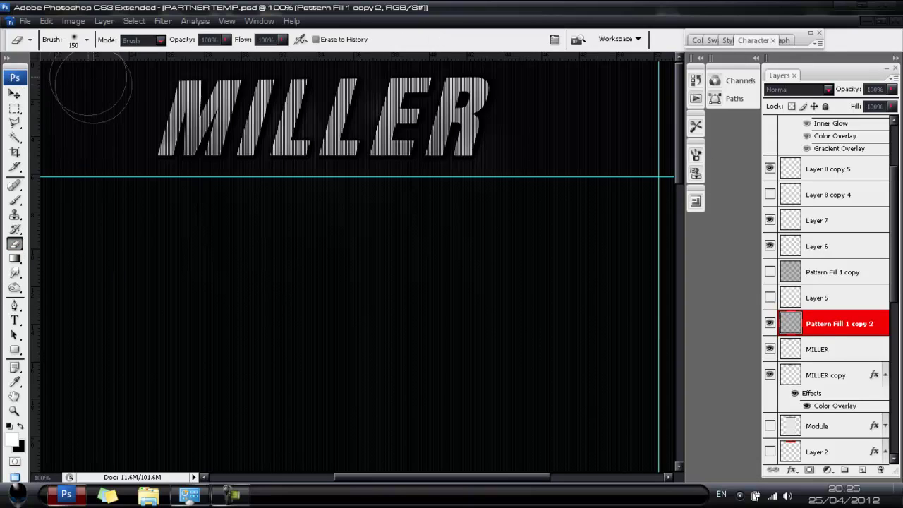
click(86, 39)
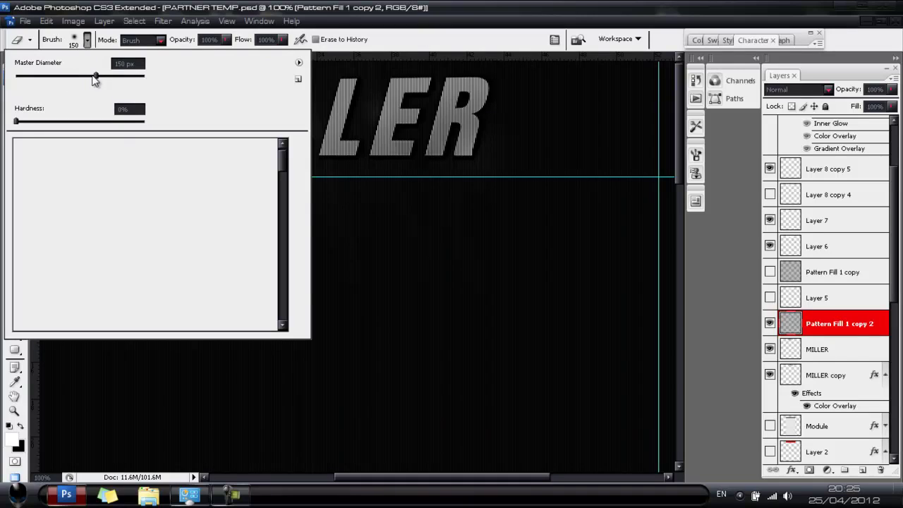
click(89, 44)
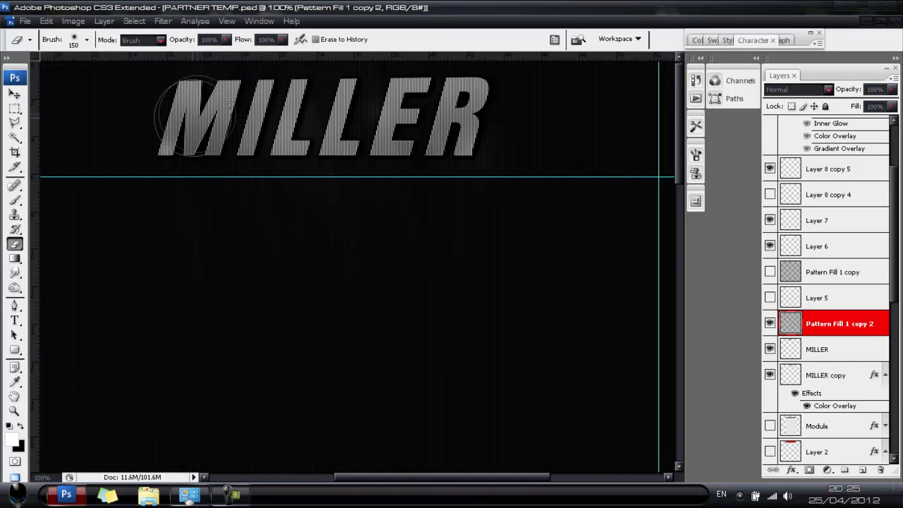
key(bracketleft)
drag(174, 119, 514, 110)
key(ctrl+plus)
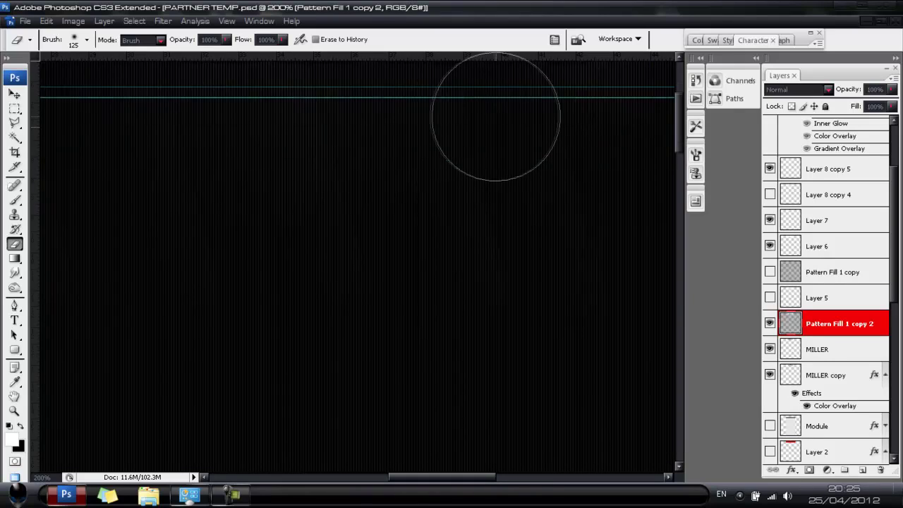
scroll(494, 117, up, 3)
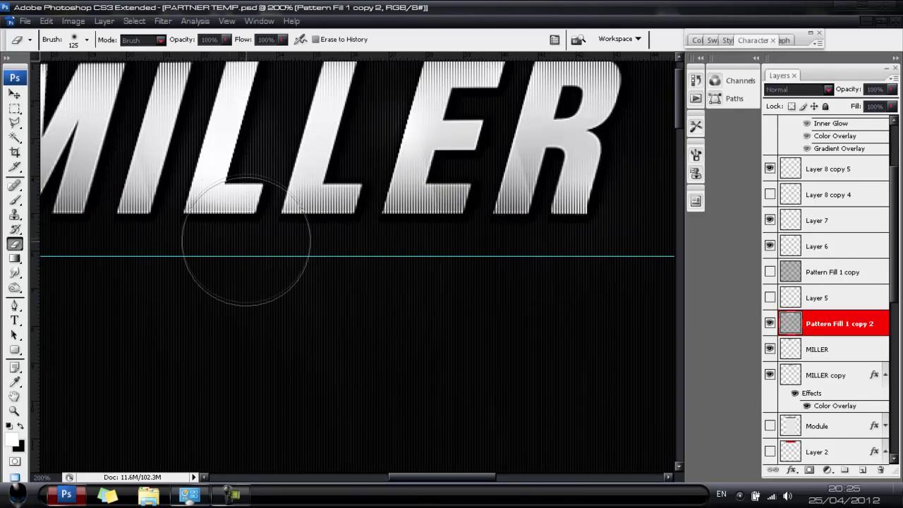
key(v)
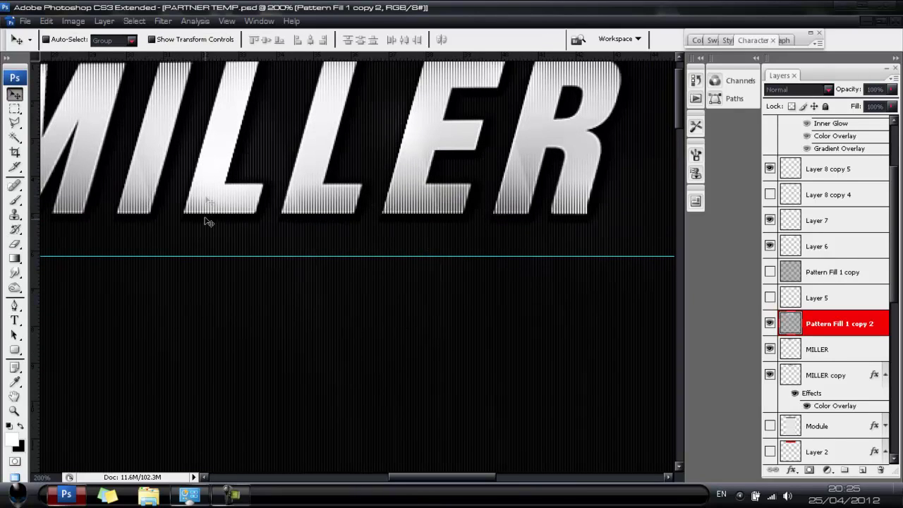
Scale the placed LOGO miller artwork to about 41.6% width and 42.5% height near the MILLER text and rasterize its layer
key(ctrl+minus)
scroll(811, 283, up, 2)
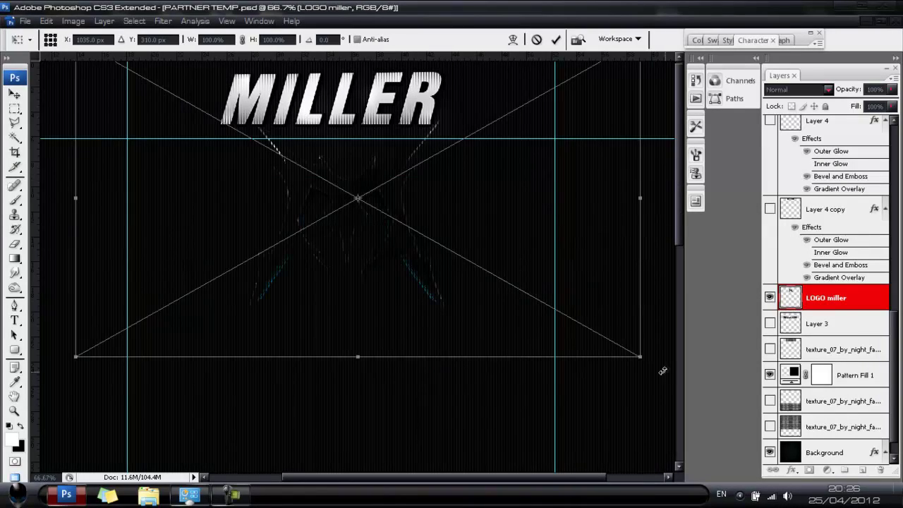
drag(640, 358, 261, 190)
drag(219, 165, 403, 289)
drag(444, 265, 414, 265)
drag(413, 314, 261, 228)
drag(233, 204, 399, 115)
key(ctrl+plus)
drag(494, 477, 454, 477)
drag(543, 167, 327, 256)
drag(363, 266, 582, 379)
drag(485, 292, 380, 204)
drag(410, 268, 399, 203)
drag(506, 227, 473, 210)
drag(442, 162, 461, 175)
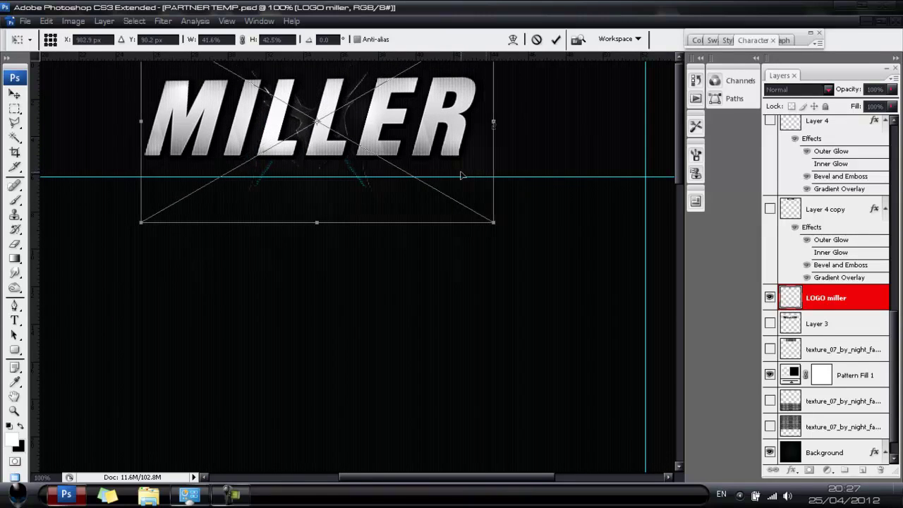
click(555, 41)
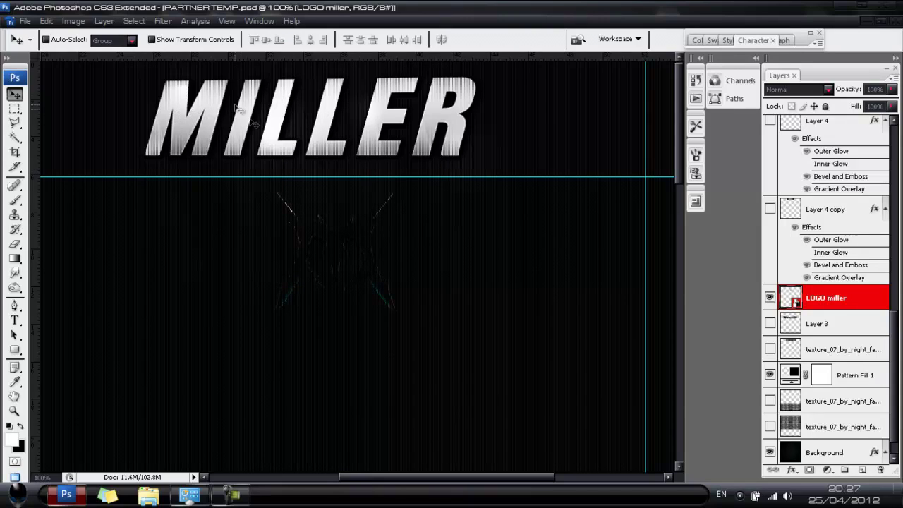
right_click(821, 306)
key(Escape)
Copy the layer style of the hidden MILLER copy 2 text layer and paste it onto the LOGO miller layer
scroll(828, 268, up, 10)
scroll(834, 252, up, 5)
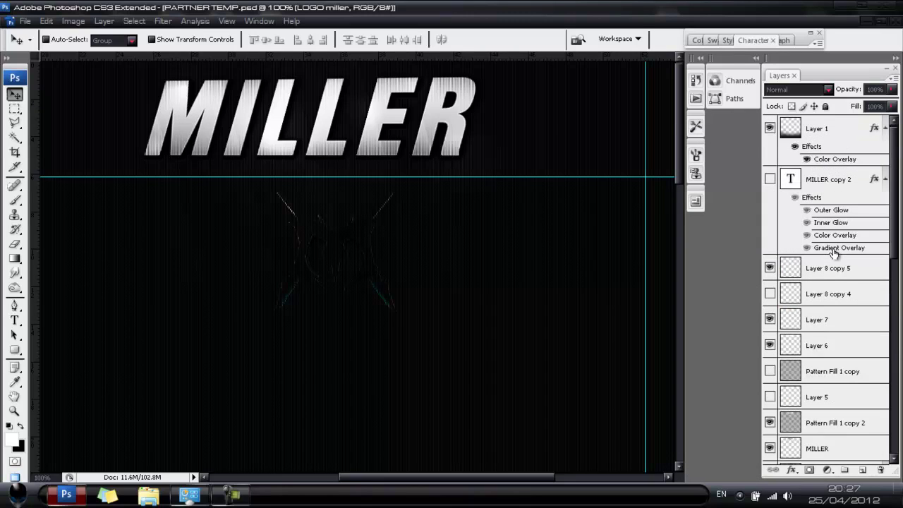
click(770, 181)
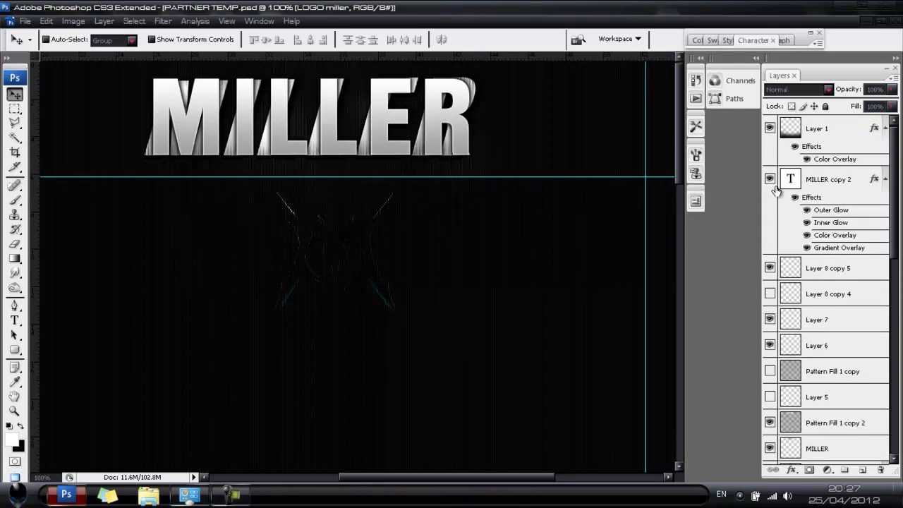
right_click(838, 180)
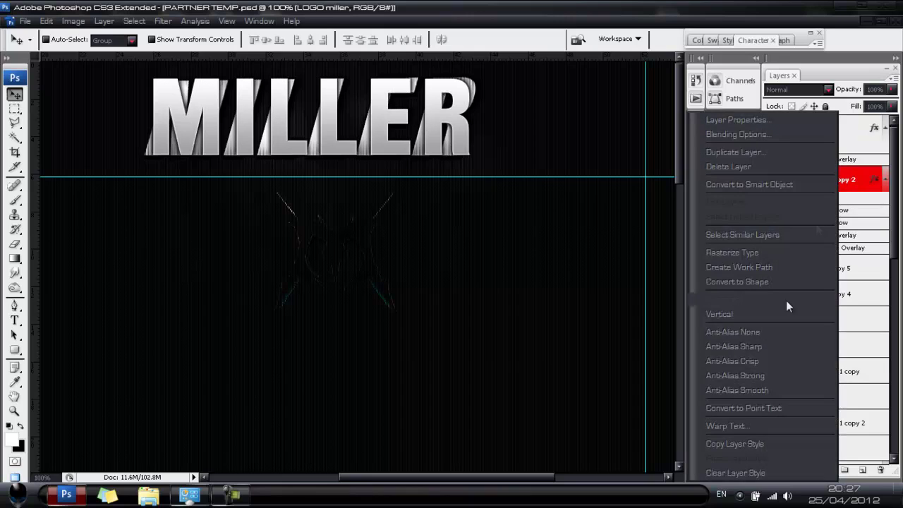
click(758, 443)
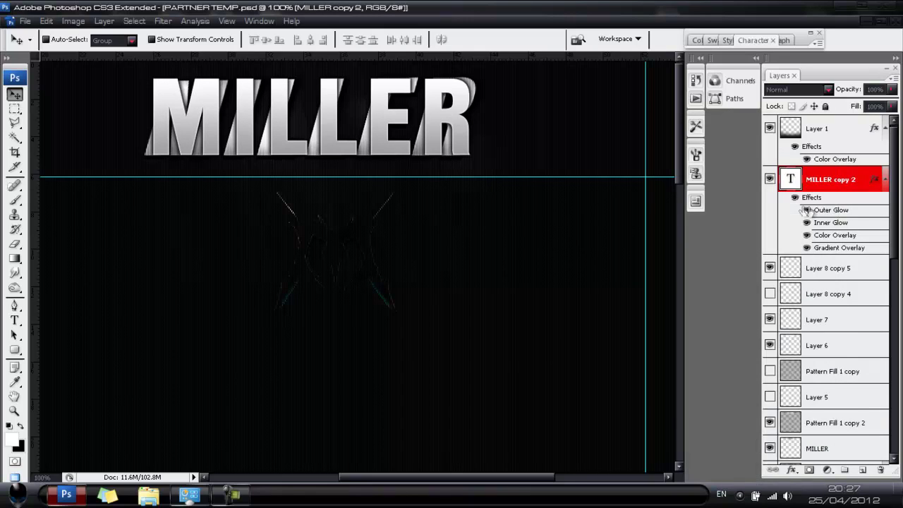
click(770, 180)
scroll(835, 246, down, 5)
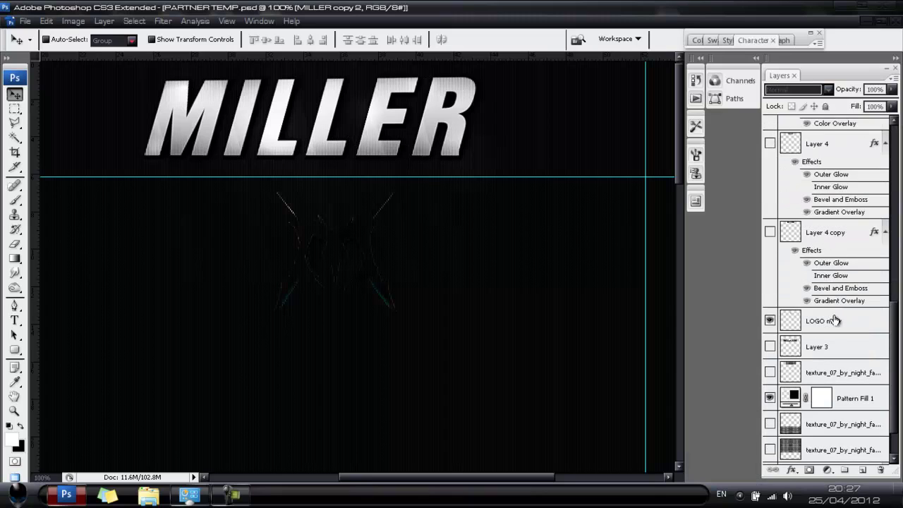
right_click(834, 321)
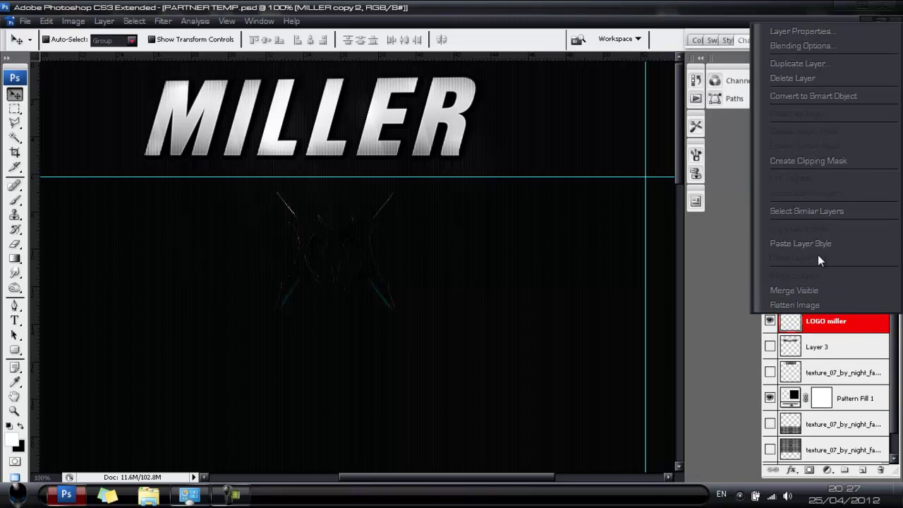
click(800, 243)
Move the LOGO miller emblem behind the middle of the MILLER lettering and scale it down slightly
drag(338, 263, 326, 132)
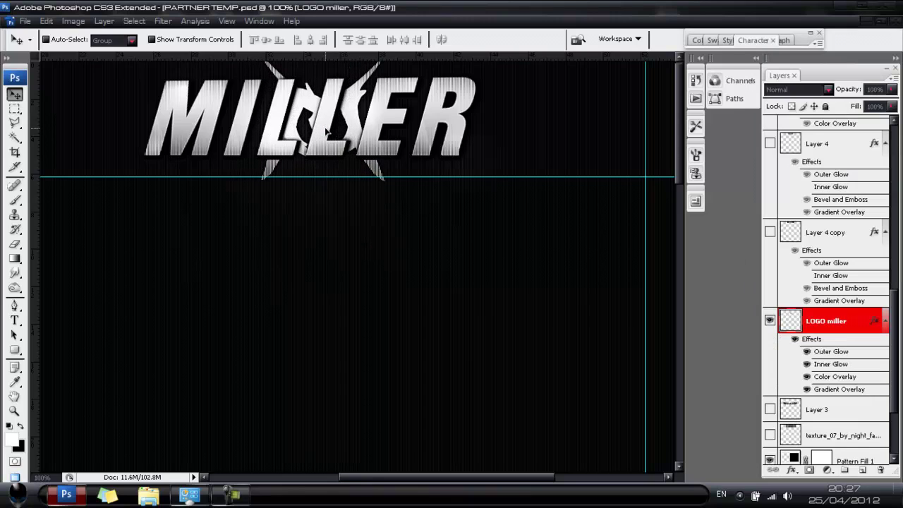
key(ctrl+t)
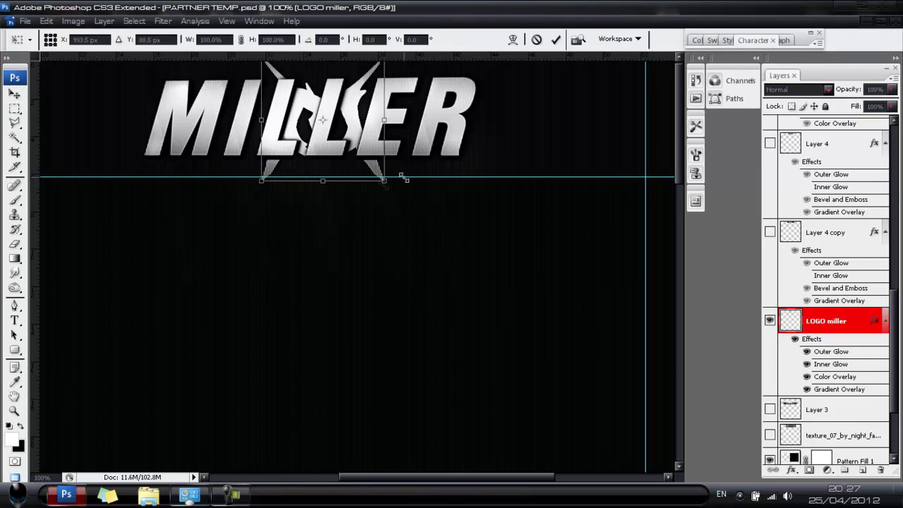
drag(385, 184, 363, 187)
click(556, 39)
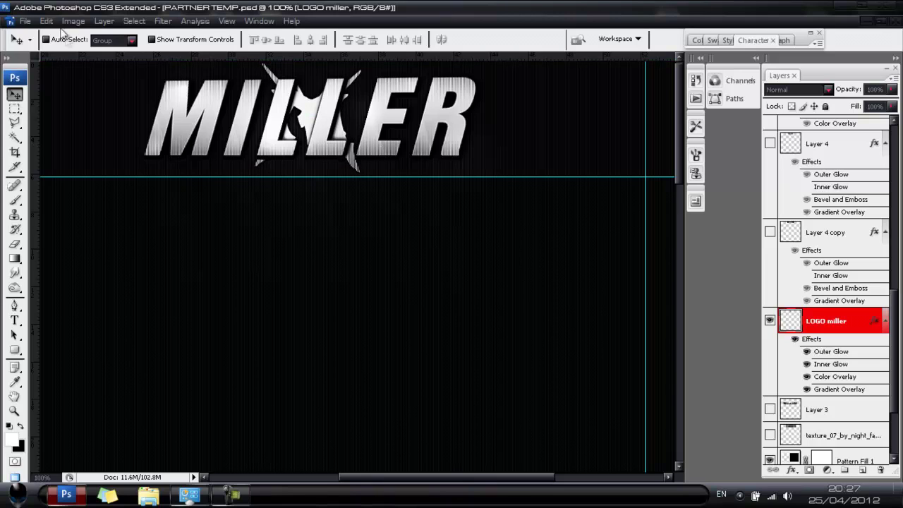
Transform the LOGO miller emblem by its corners, slanting it to the right to match the italic MILLER letters
click(48, 22)
mouse_move(97, 246)
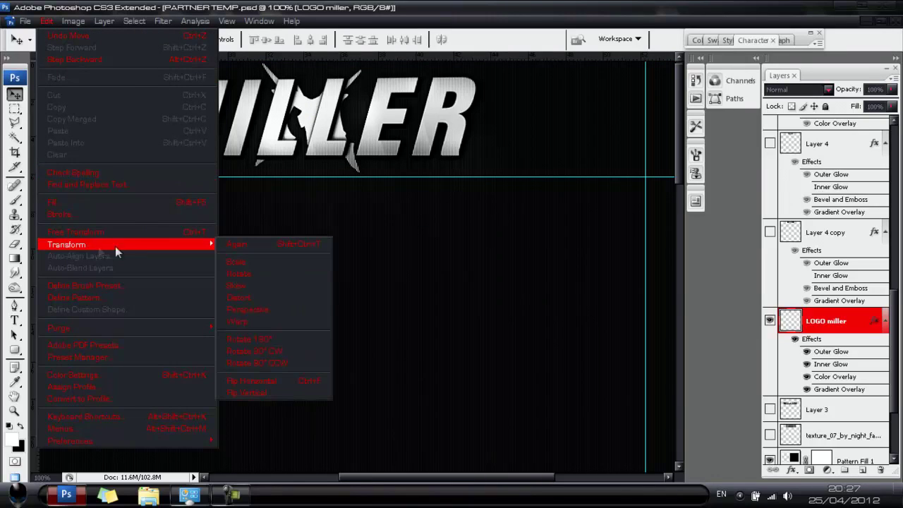
click(283, 307)
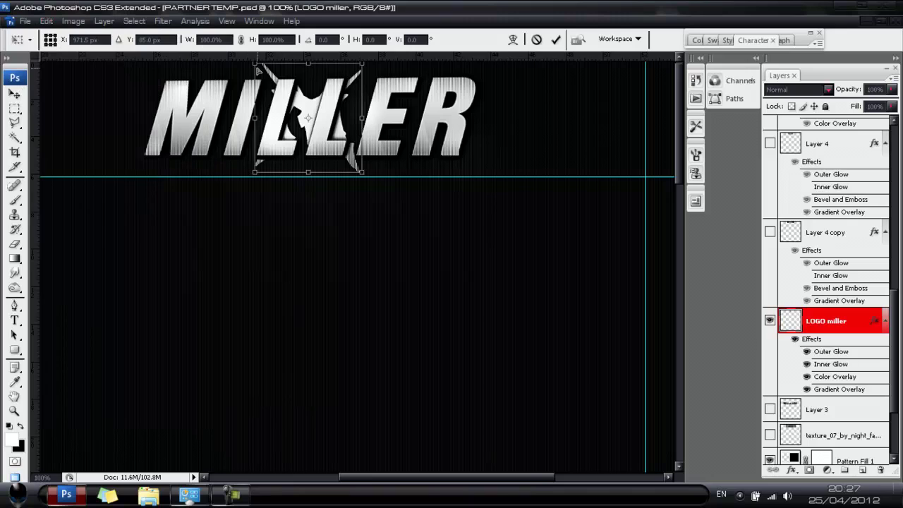
drag(256, 66, 271, 63)
drag(254, 174, 245, 172)
drag(360, 173, 356, 172)
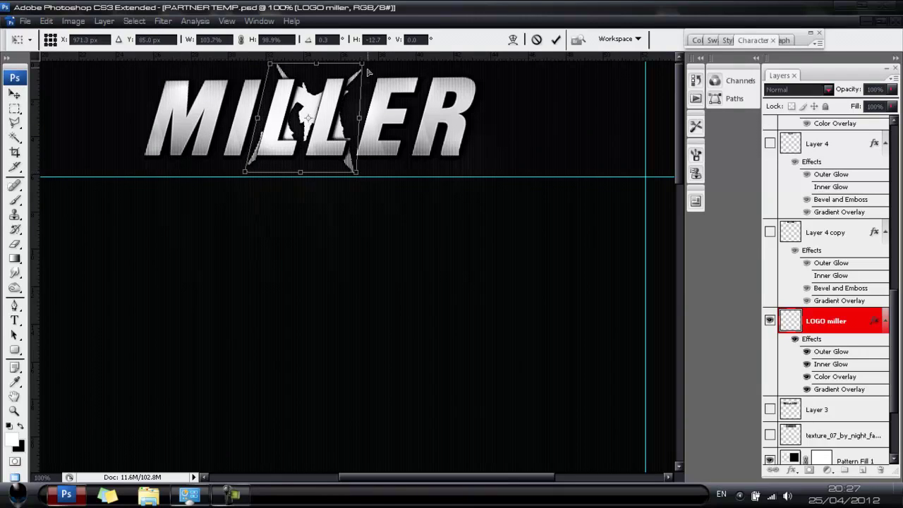
Refine the emblem's slanted shape to about 102% width and 91% height, apply it, and center the emblem behind the two Ls
drag(345, 102, 366, 99)
drag(287, 61, 283, 64)
drag(392, 61, 390, 65)
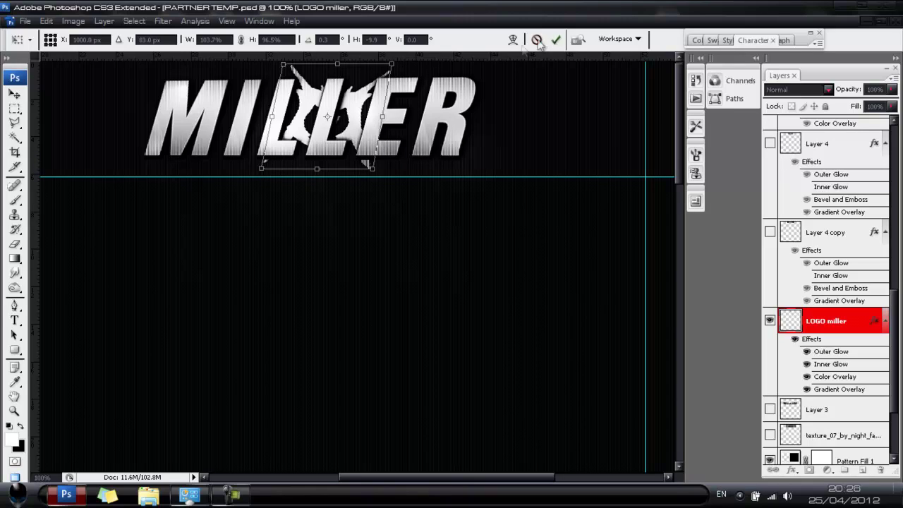
drag(286, 71, 281, 69)
drag(392, 65, 385, 68)
drag(373, 168, 360, 168)
drag(261, 169, 251, 168)
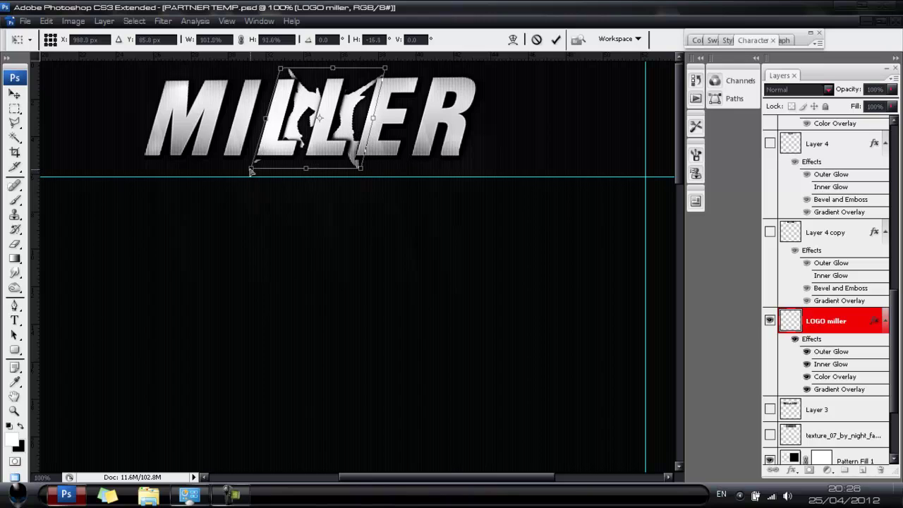
click(553, 39)
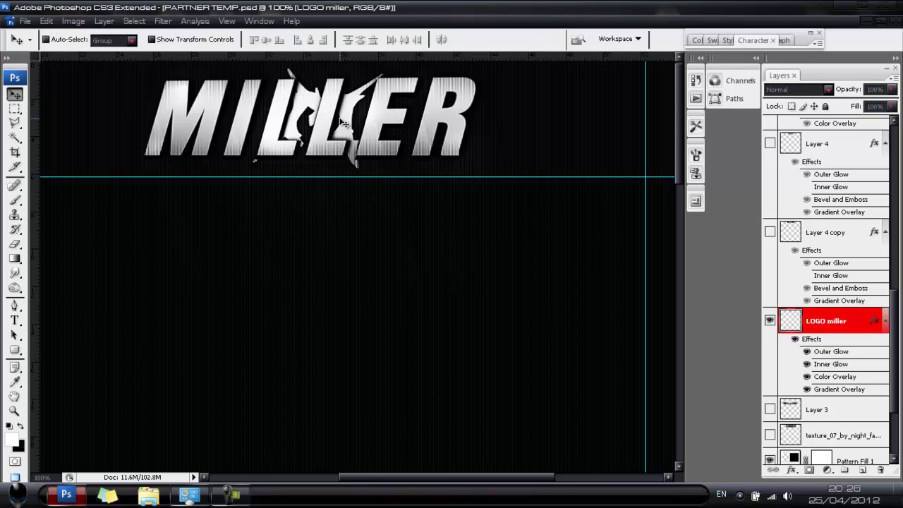
drag(344, 124, 321, 122)
Duplicate the LOGO miller layer and place the copy directly beneath the original
key(ctrl+j)
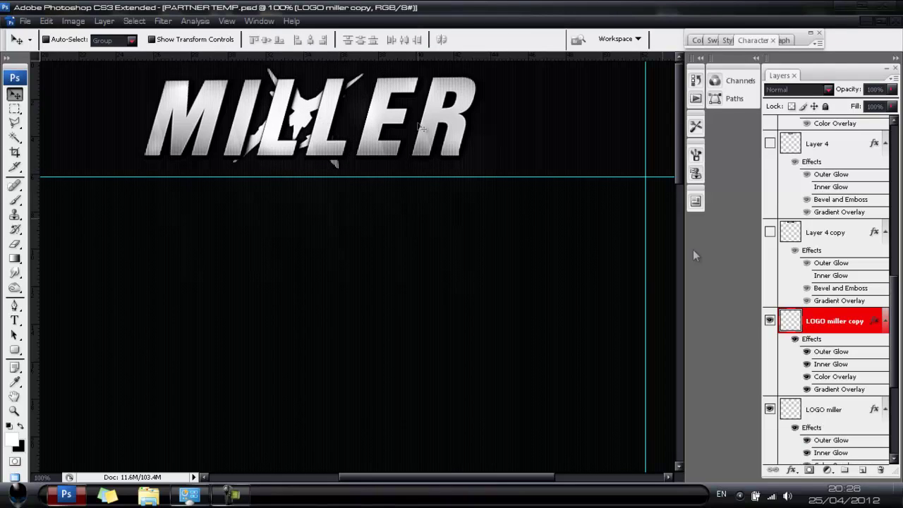
scroll(836, 292, down, 4)
scroll(818, 229, up, 1)
drag(826, 180, 841, 288)
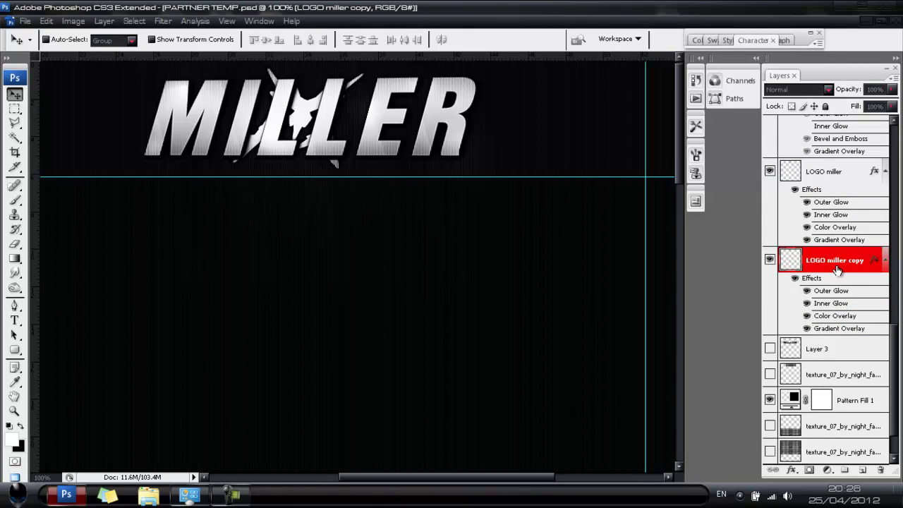
In the LOGO miller copy layer style, turn off Outer Glow, Inner Glow and Gradient Overlay, keeping only Color Overlay
right_click(836, 270)
click(848, 270)
double_click(819, 270)
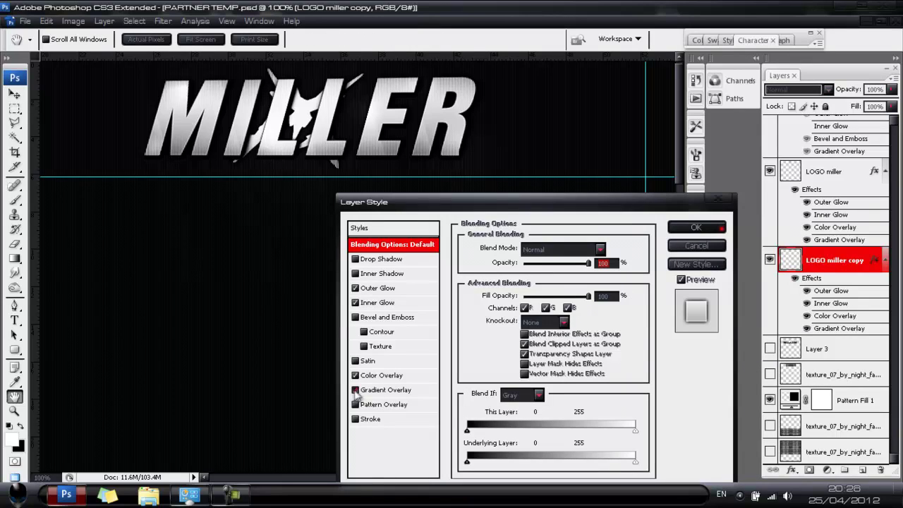
click(355, 287)
click(354, 302)
click(378, 376)
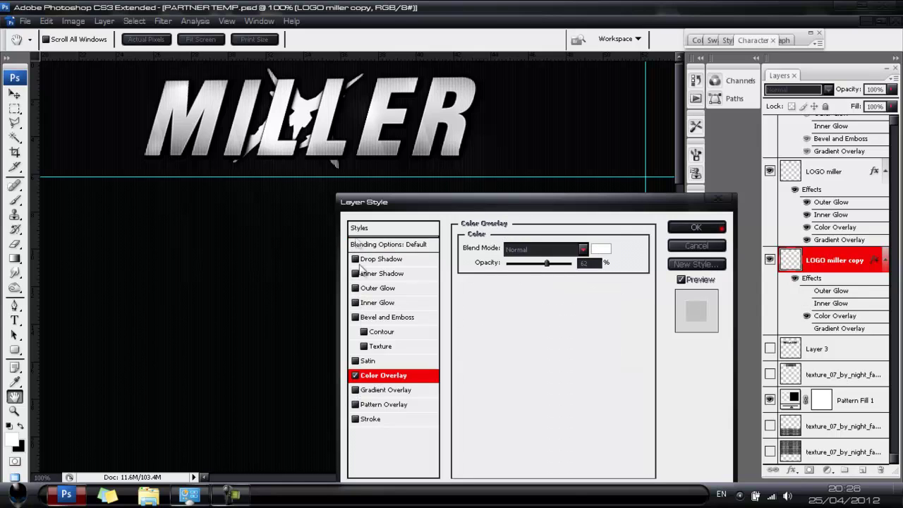
Set the copy's Color Overlay to black (000000) at about 60% opacity and apply the layer style
click(603, 250)
drag(568, 306, 409, 470)
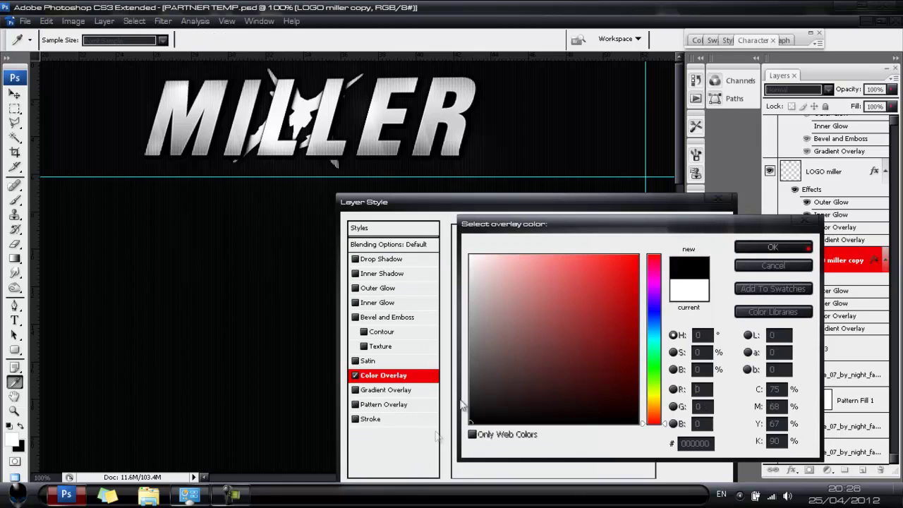
key(Return)
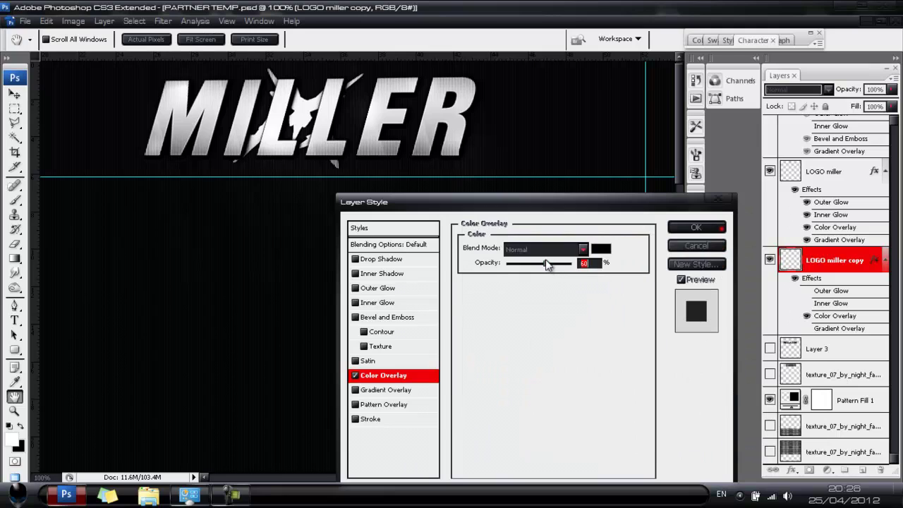
click(695, 227)
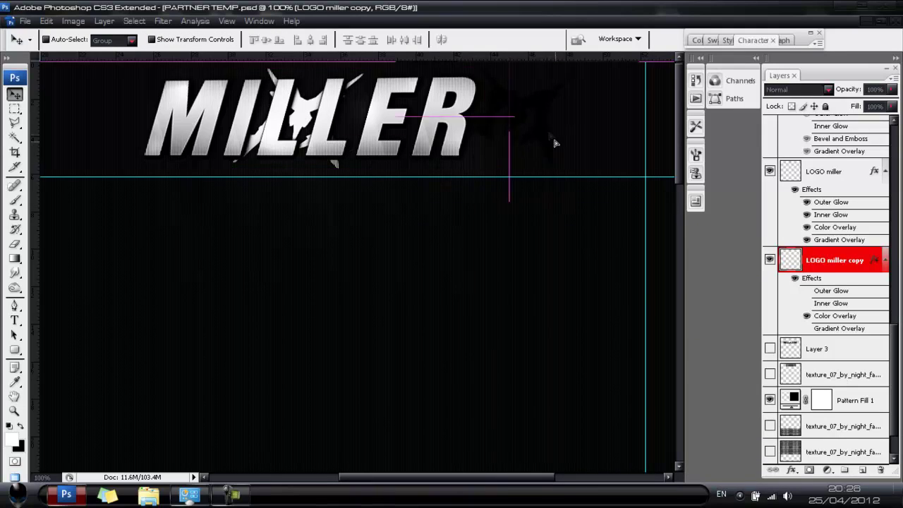
Position the dark copy as a shadow behind the emblem, and shift both logo layers together slightly right behind the lettering
drag(355, 139, 356, 139)
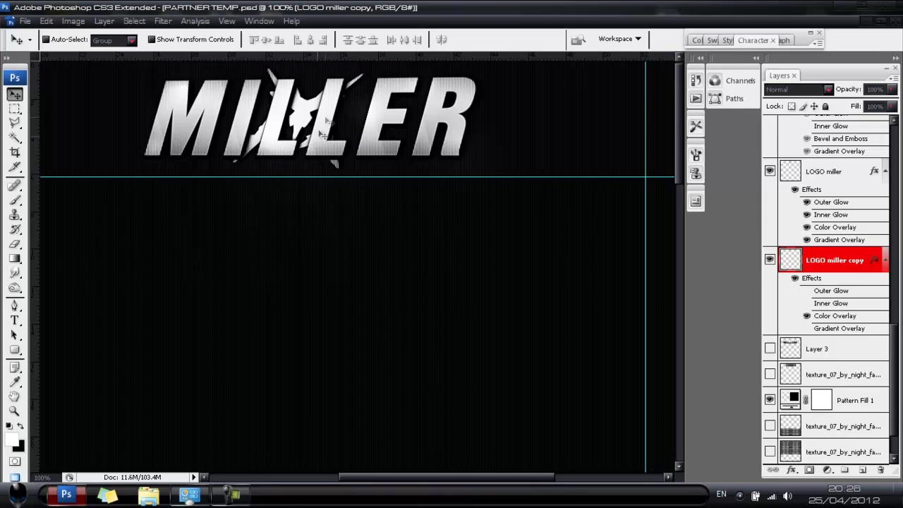
shift+click(829, 172)
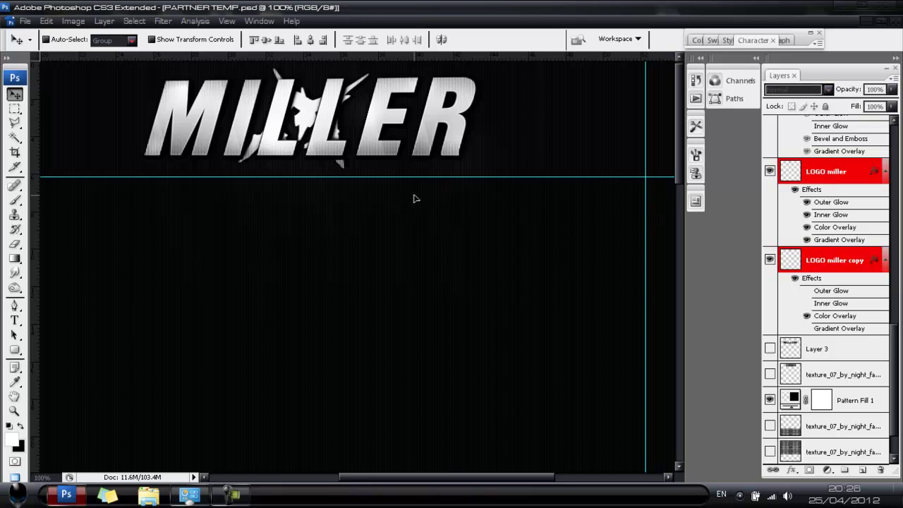
drag(474, 477, 463, 478)
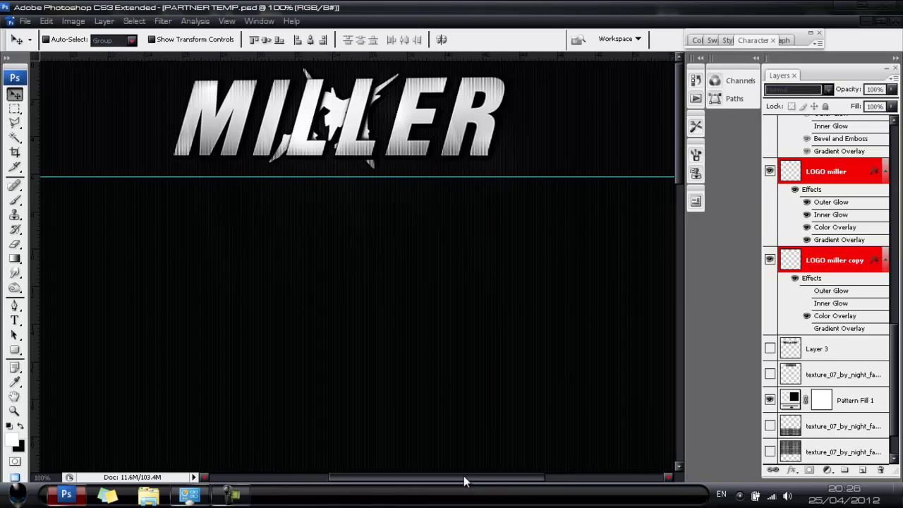
mouse_move(377, 228)
mouse_down()
mouse_move(403, 226)
mouse_move(374, 227)
mouse_up()
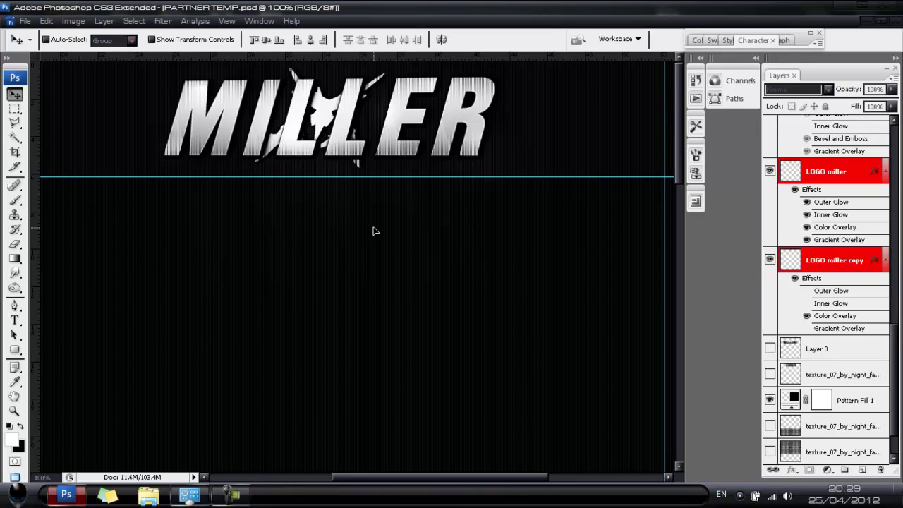
key(alt+Tab)
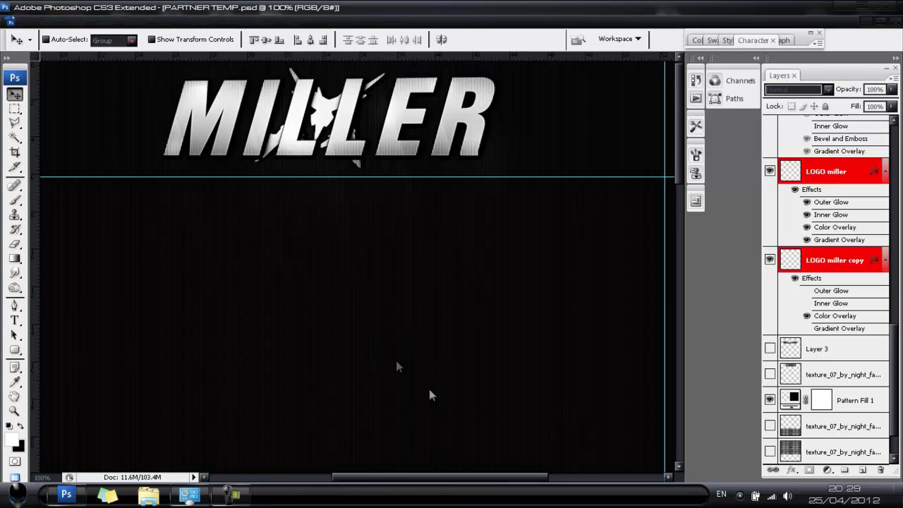
drag(427, 480, 430, 480)
Place the texture_07_by_night_fate_stock image from the expansion drive above the MILLER copy 2 layer
scroll(799, 282, up, 8)
click(836, 188)
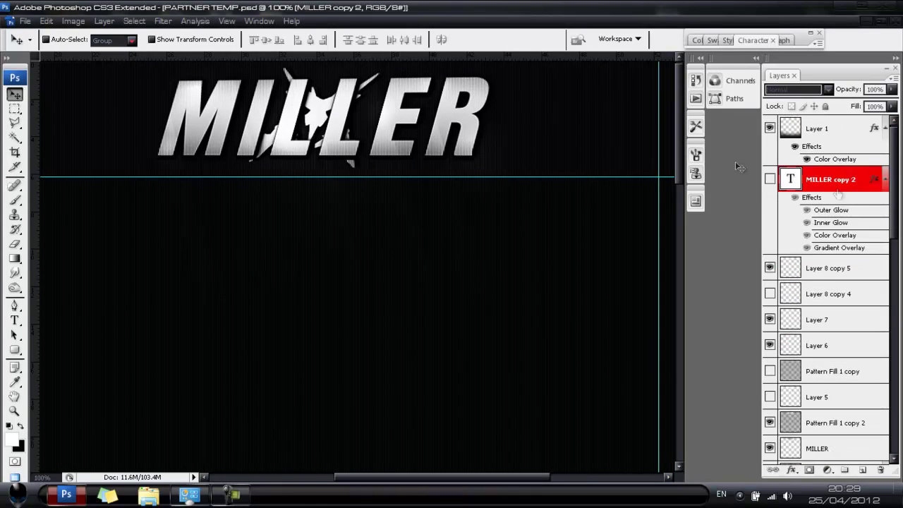
click(8, 20)
click(73, 234)
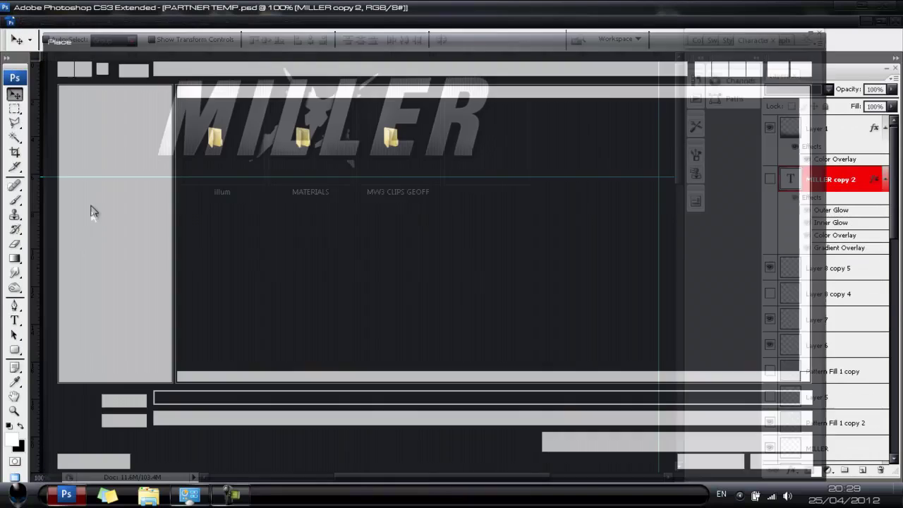
double_click(572, 196)
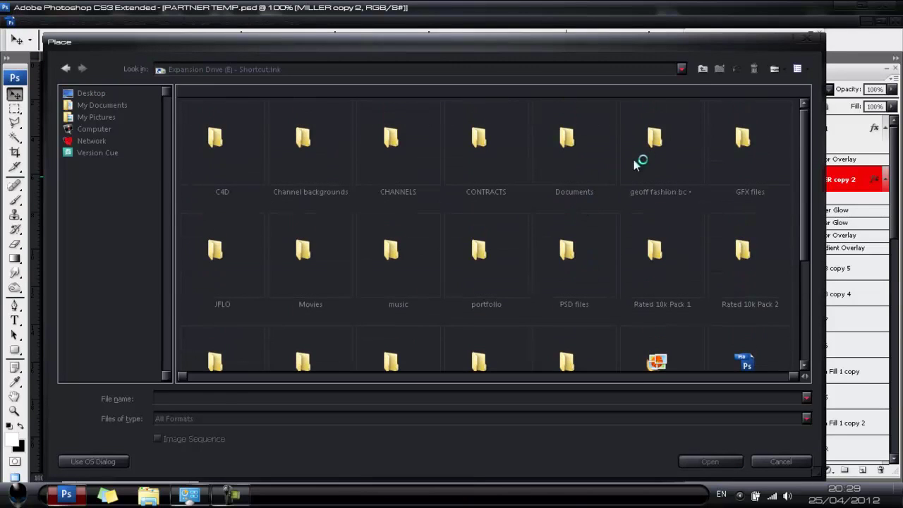
scroll(592, 183, down, 3)
scroll(395, 204, up, 1)
scroll(432, 219, up, 3)
double_click(733, 144)
drag(805, 168, 805, 216)
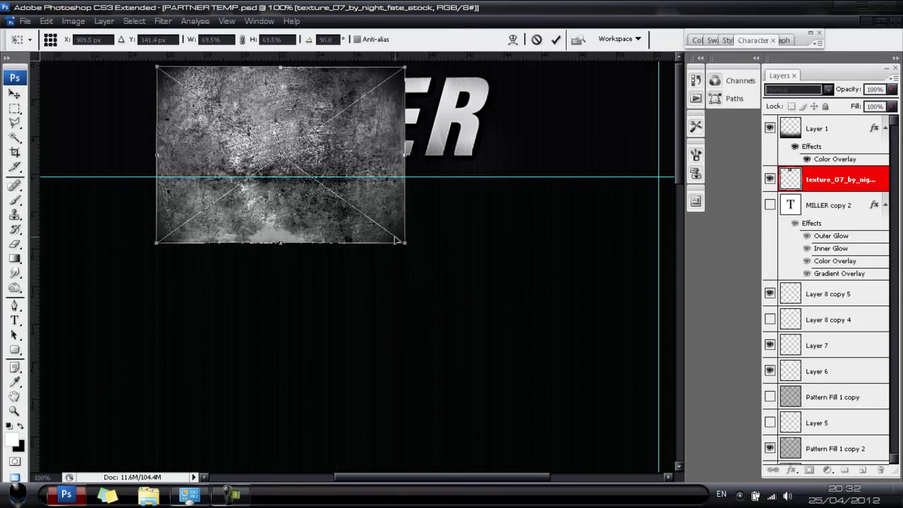
Stretch the placed grunge texture to cover the whole MILLER lettering and rasterize its layer
drag(416, 237, 480, 150)
drag(151, 120, 146, 119)
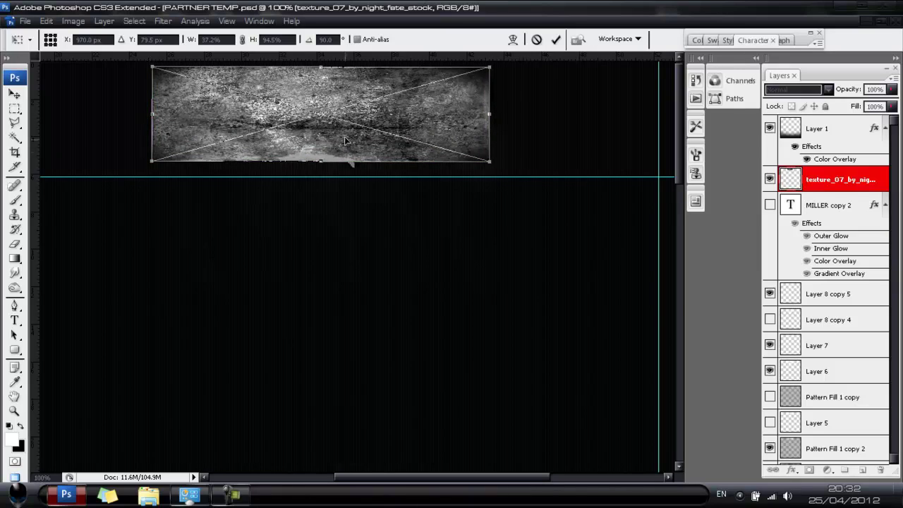
drag(328, 165, 326, 172)
click(556, 39)
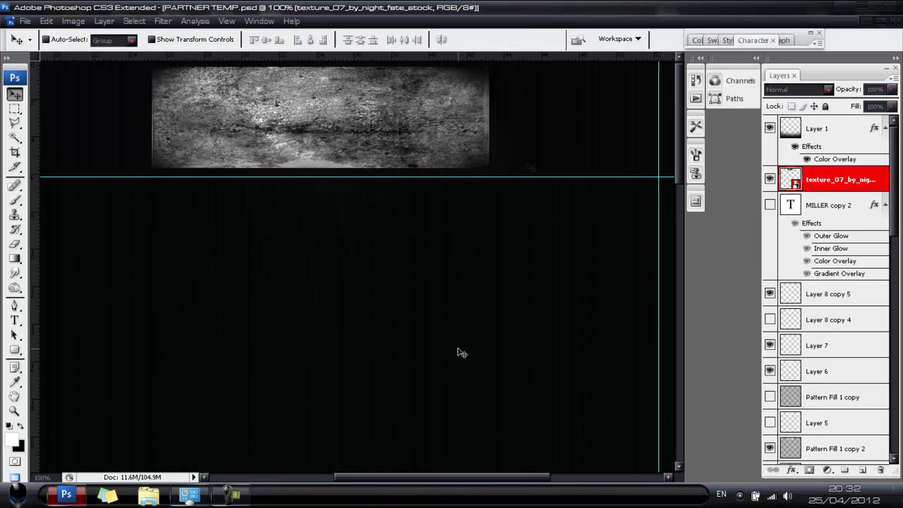
drag(448, 477, 442, 477)
right_click(855, 182)
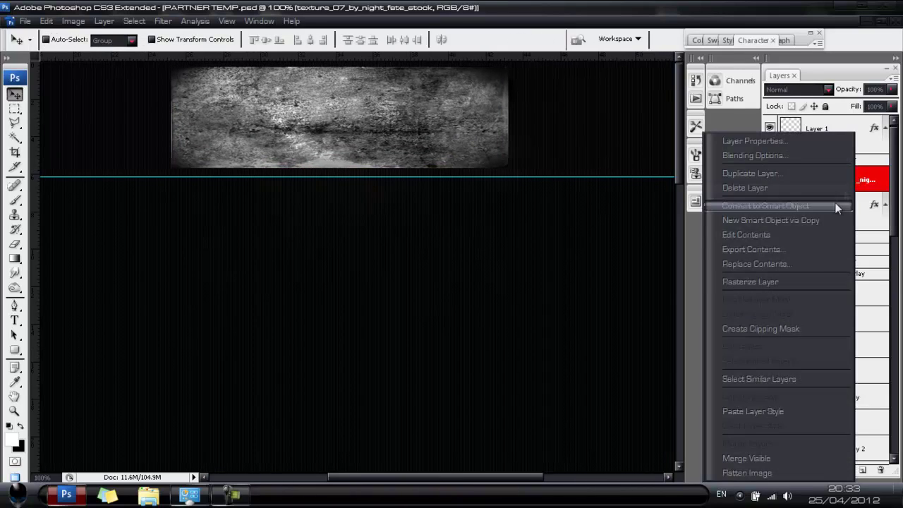
click(785, 281)
Hide the texture layer and load the letter shapes of the MILLER layer as a selection
scroll(823, 213, down, 2)
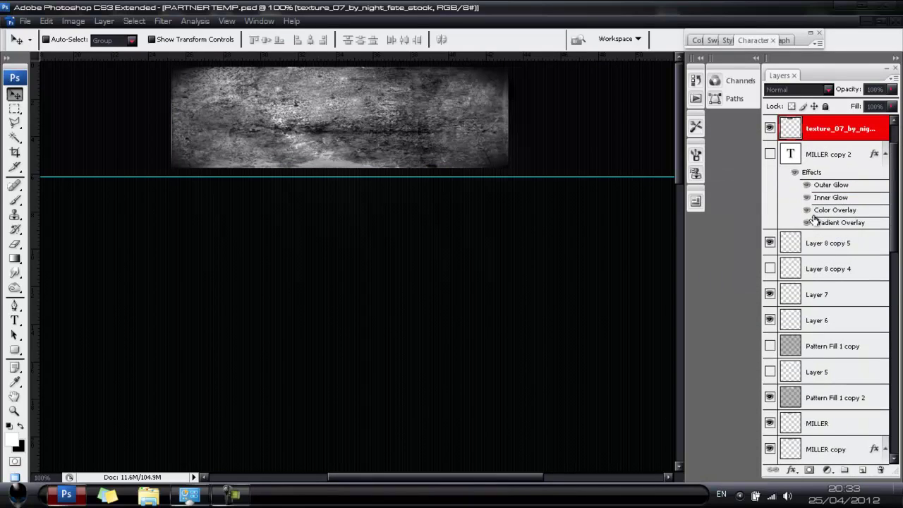
click(769, 124)
scroll(819, 248, down, 5)
scroll(811, 247, up, 5)
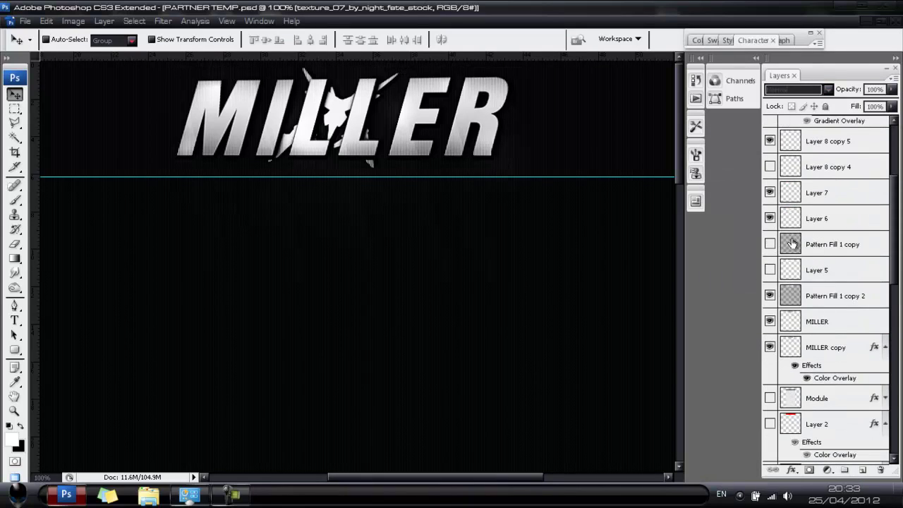
click(770, 215)
scroll(771, 218, up, 3)
scroll(784, 227, down, 5)
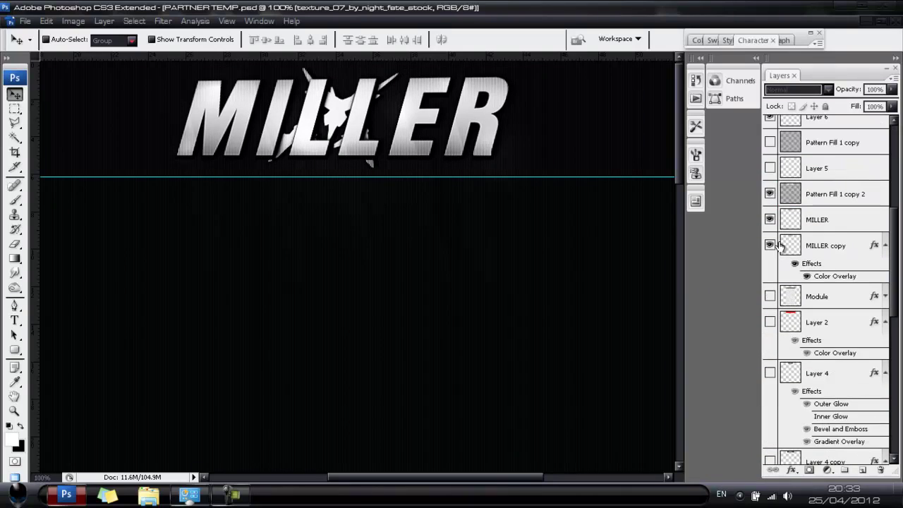
click(770, 220)
click(770, 219)
ctrl+click(792, 223)
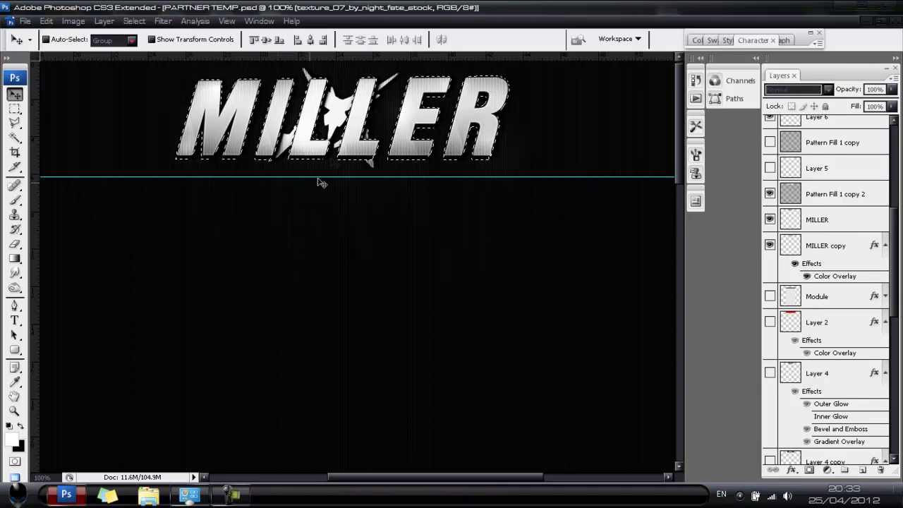
Show the texture layer, delete the texture outside the MILLER letters using the inverted selection, and deselect
scroll(825, 212, up, 6)
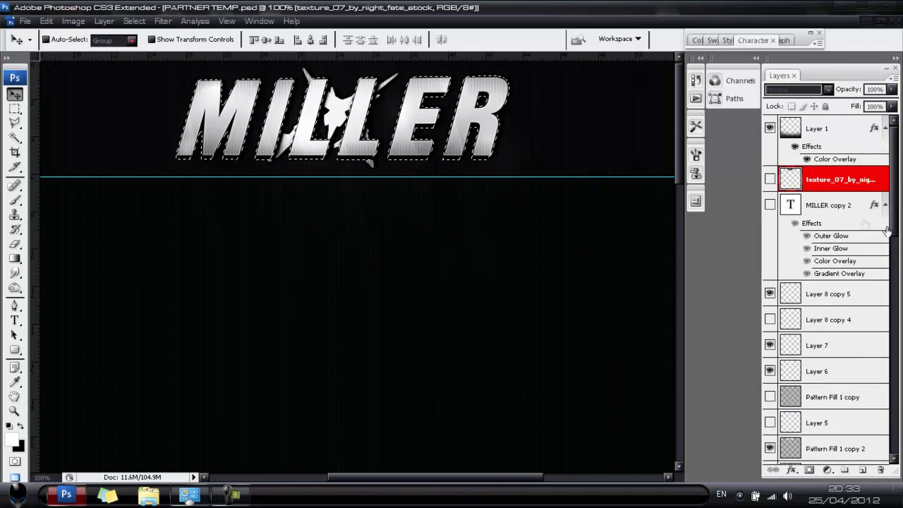
click(770, 180)
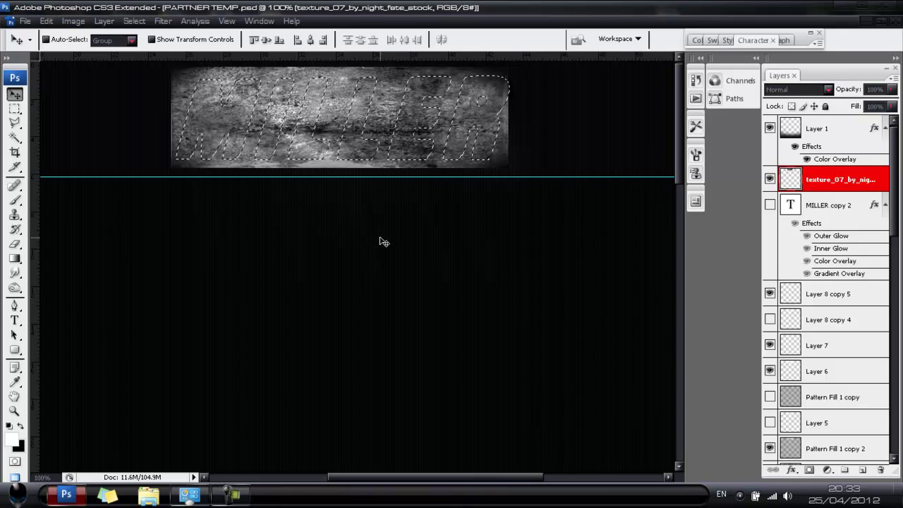
key(ctrl+shift+i)
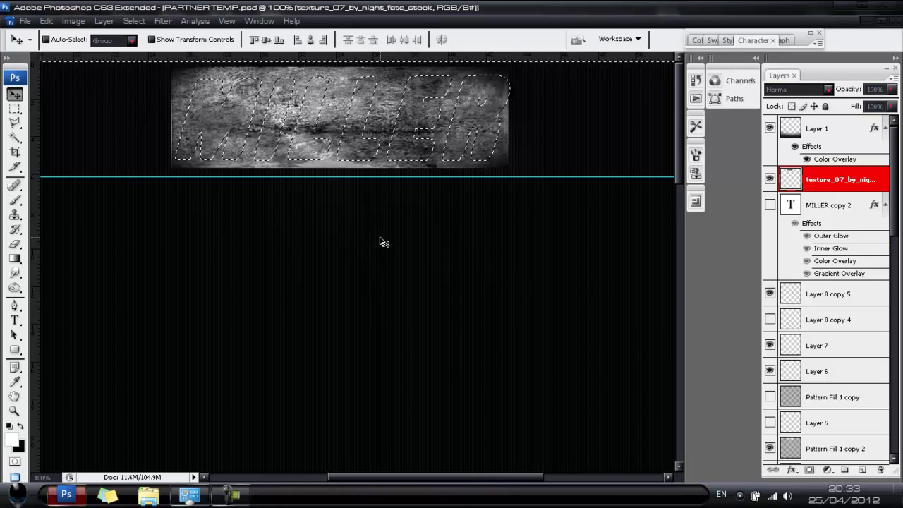
key(Delete)
key(ctrl+d)
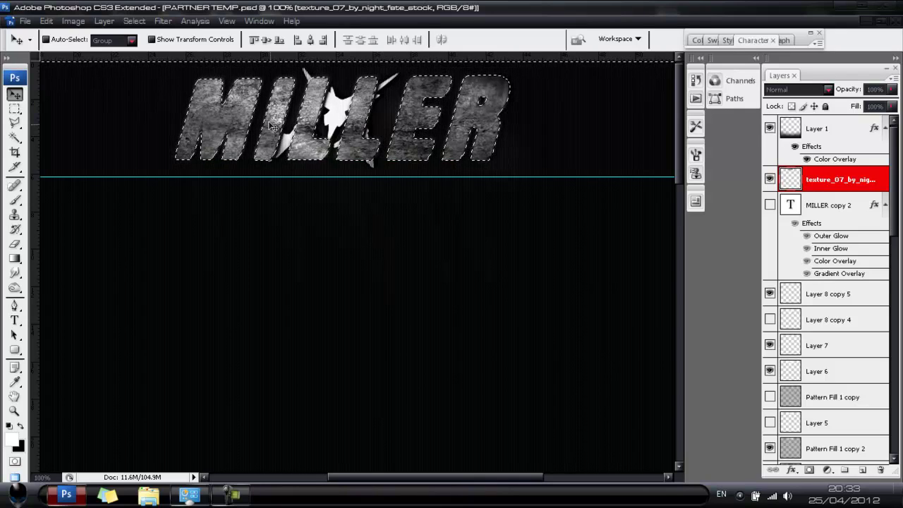
drag(399, 123, 397, 129)
key(ctrl+z)
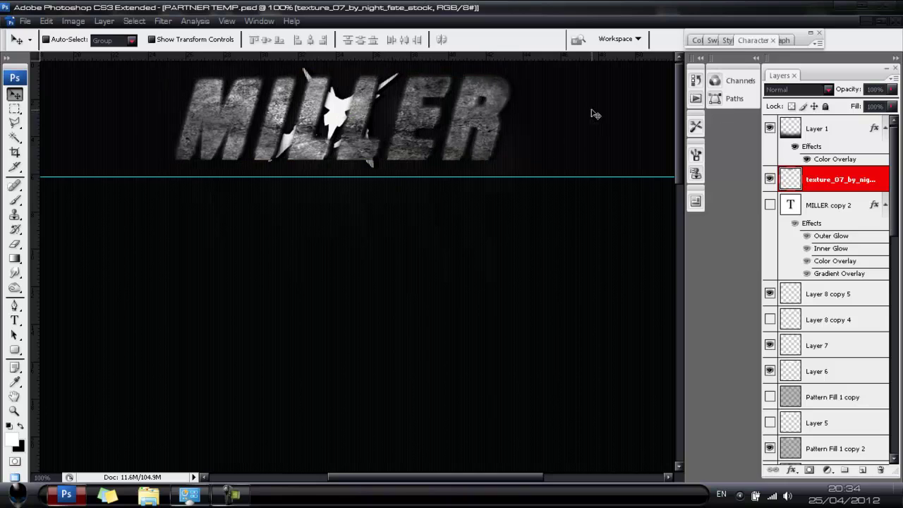
Set the blending mode of the grunge texture layer over the MILLER letters to Overlay
click(805, 90)
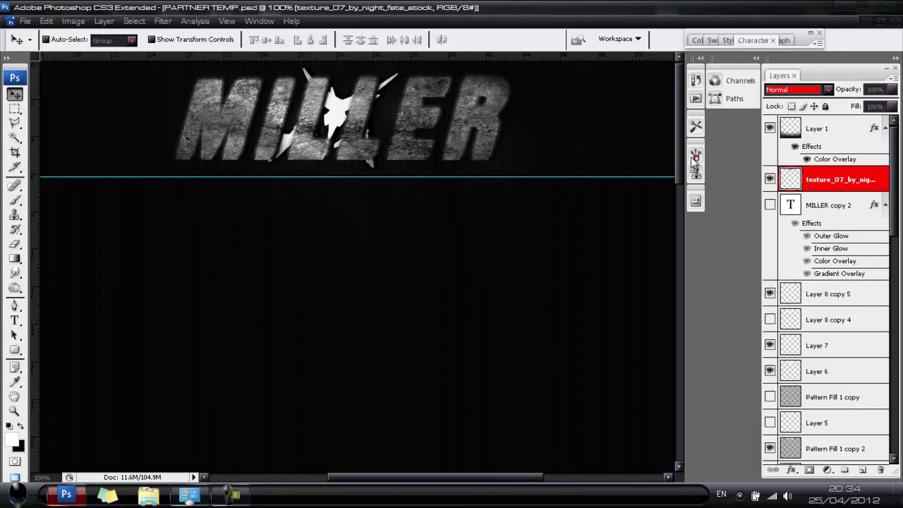
key(Down)
key(Down)
key(Down)
key(Down)
key(Down)
key(Down)
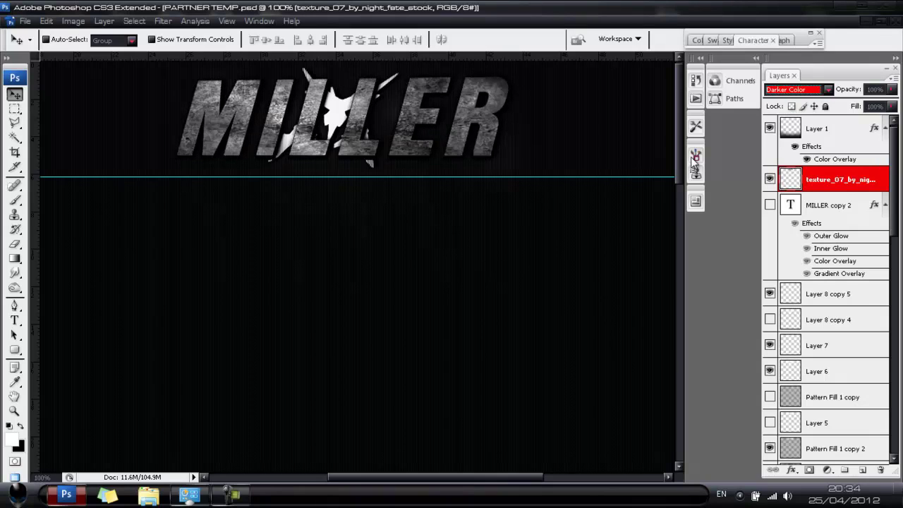
key(Down)
key(Down)
key(Down)
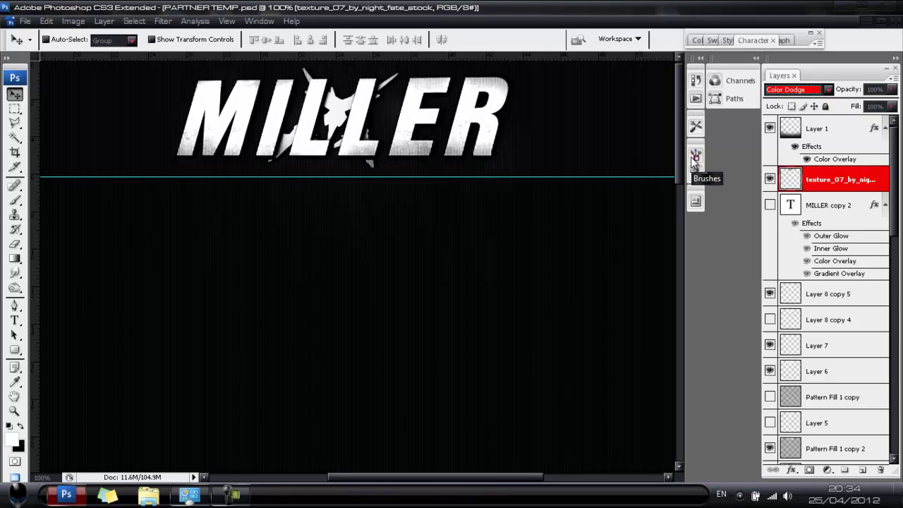
key(Down)
key(Down)
key(Down)
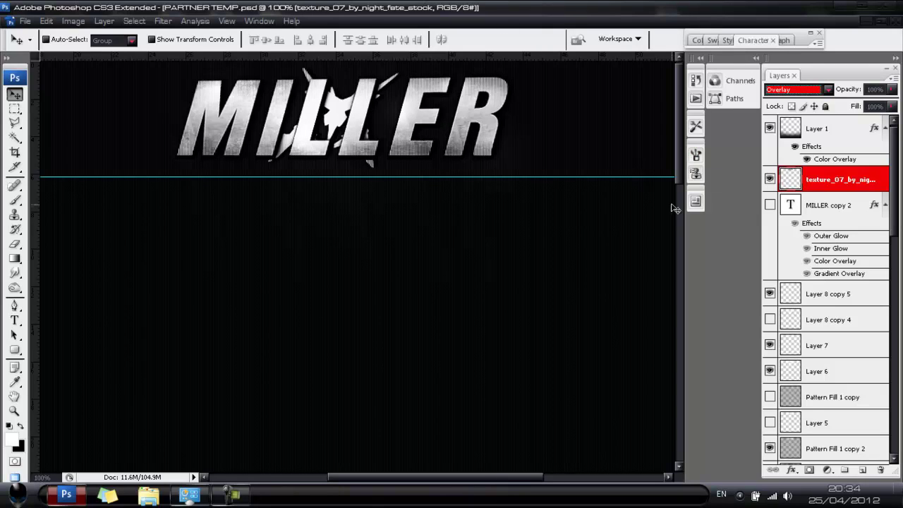
click(577, 302)
drag(445, 478, 444, 479)
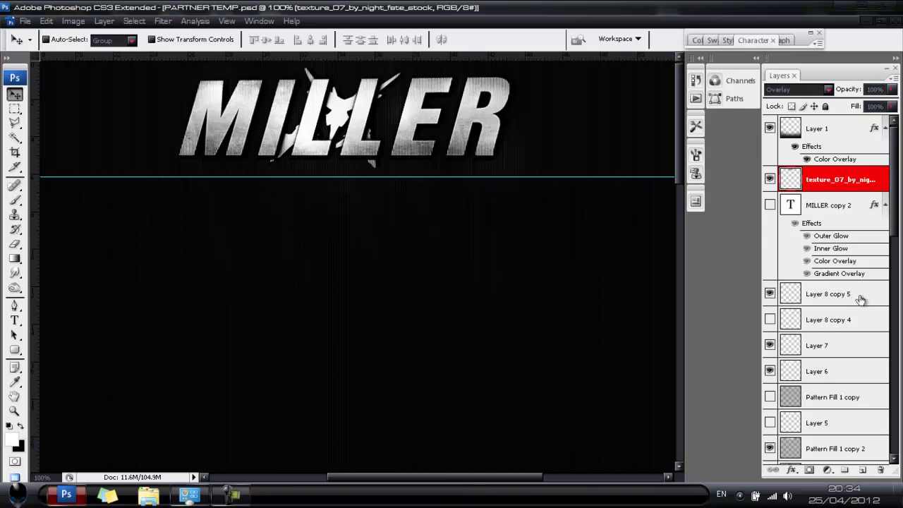
Place the BlueExplosion image directly above Layer 3, below the LOGO miller copy layer
scroll(859, 300, down, 6)
click(840, 324)
click(838, 300)
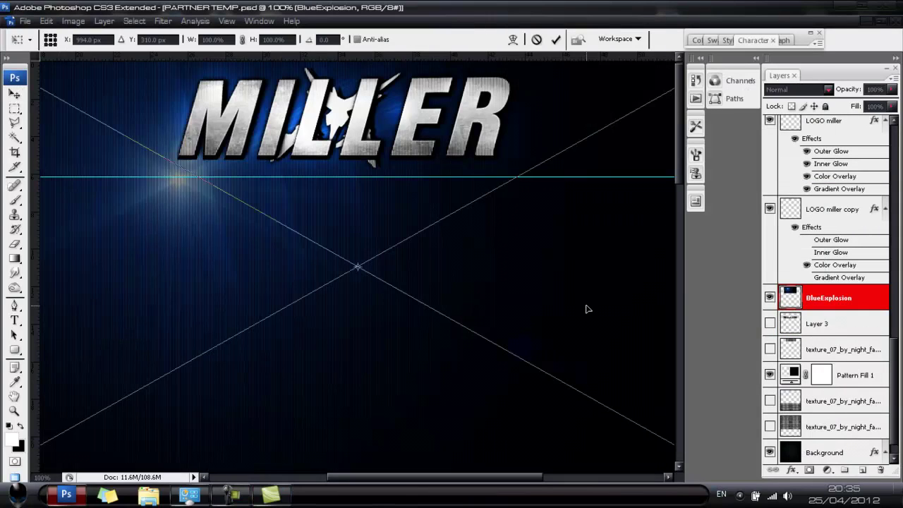
Scale the placed BlueExplosion image down to 57% and position its glow behind the centre of the MILLER lettering
key(ctrl+minus)
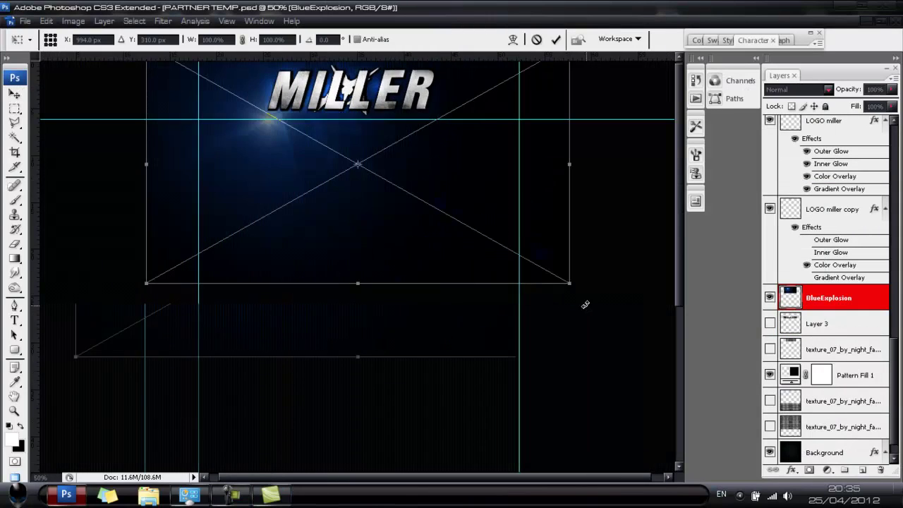
drag(571, 278, 395, 162)
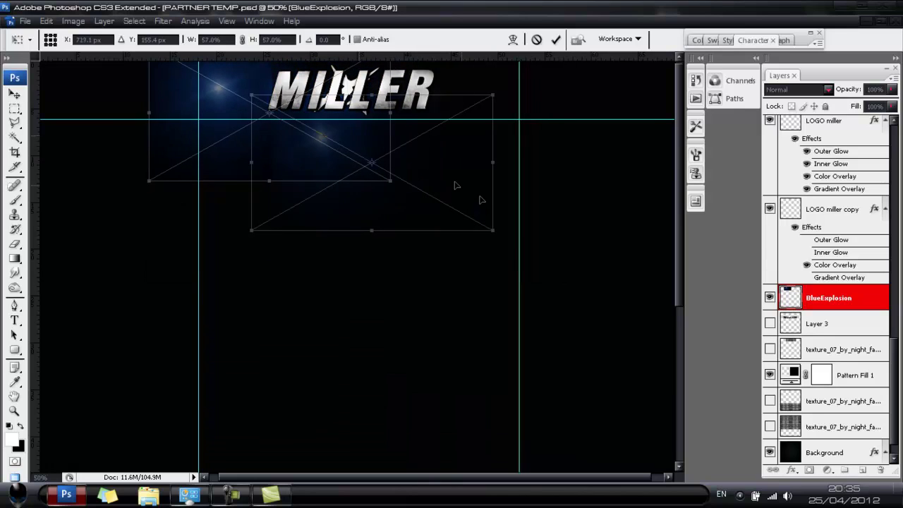
drag(367, 119, 483, 200)
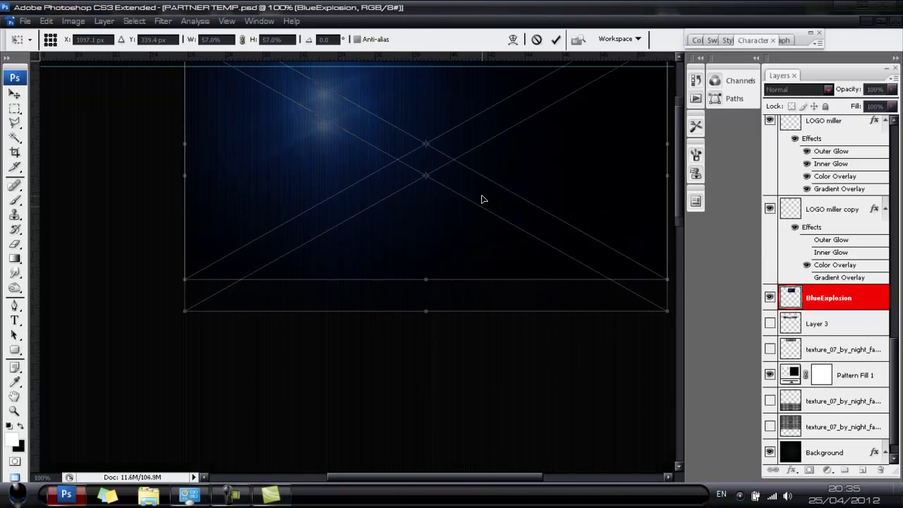
scroll(487, 252, up, 5)
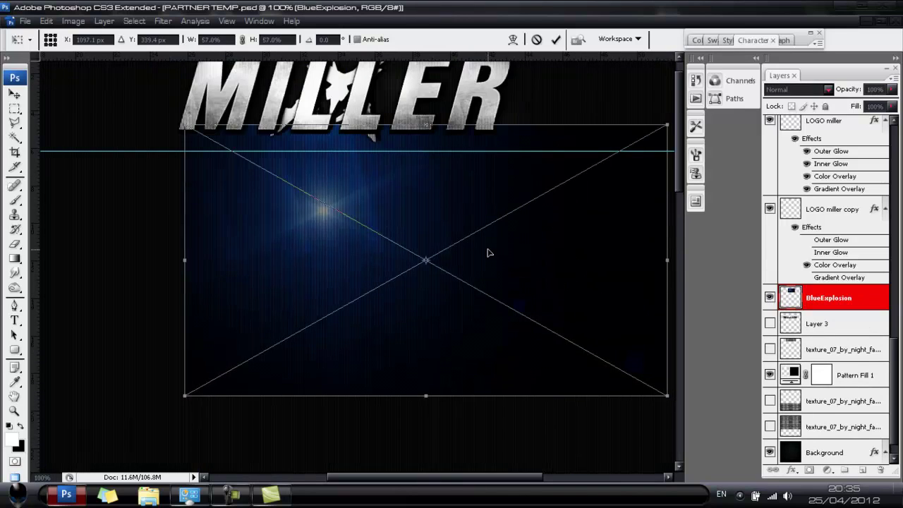
drag(578, 188, 592, 165)
drag(432, 381, 459, 376)
click(536, 39)
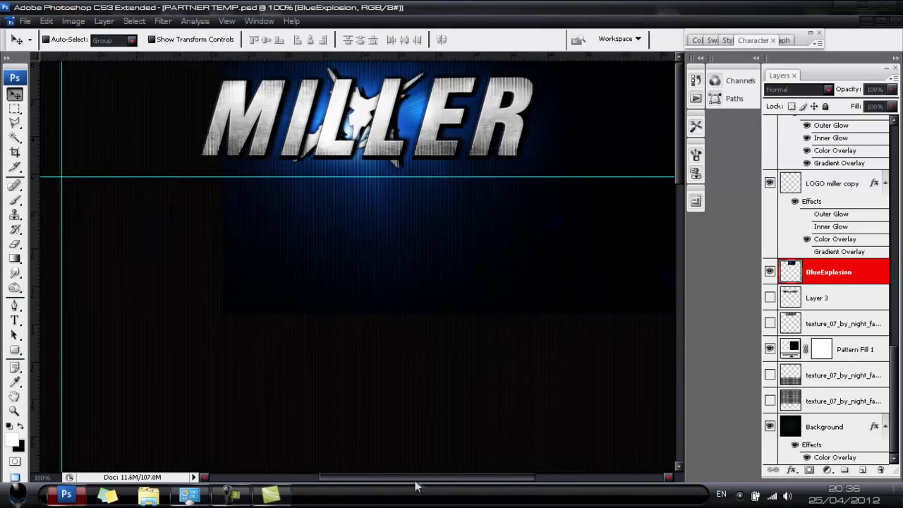
Erase the hard outer edges of the BlueExplosion image with a soft 175 px eraser so the glow fades out
click(15, 244)
mouse_move(167, 277)
mouse_down()
mouse_move(377, 274)
mouse_move(658, 273)
mouse_move(491, 304)
mouse_move(632, 292)
mouse_up()
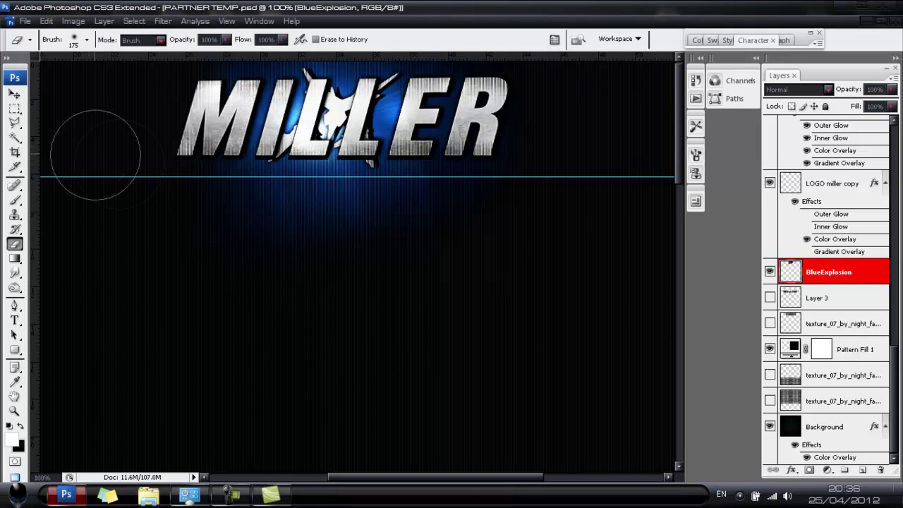
key(v)
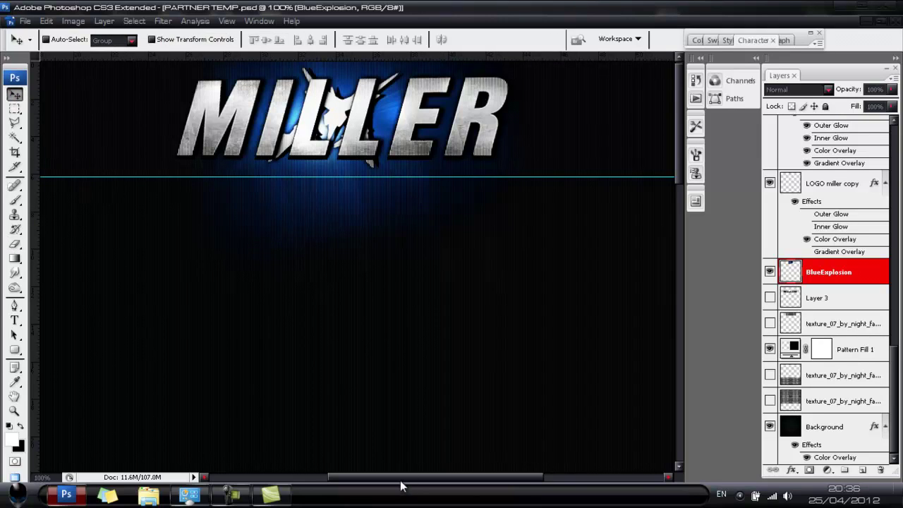
Try Screen for the BlueExplosion layer and settle on the Color Dodge blending mode
drag(401, 486, 395, 481)
click(799, 99)
click(785, 209)
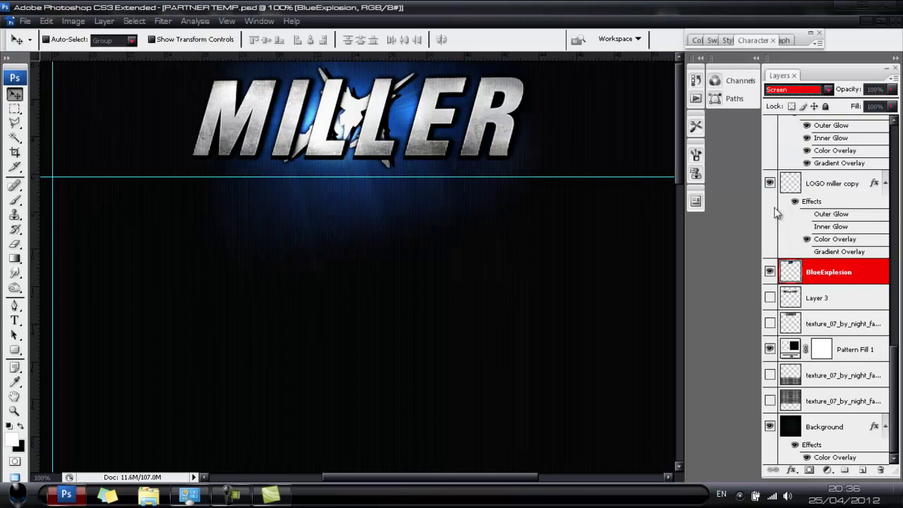
click(449, 226)
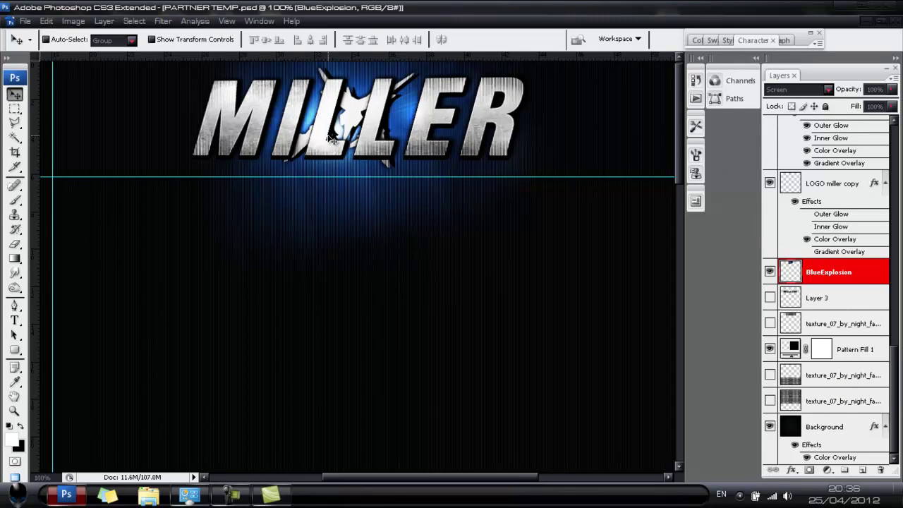
click(797, 89)
click(784, 221)
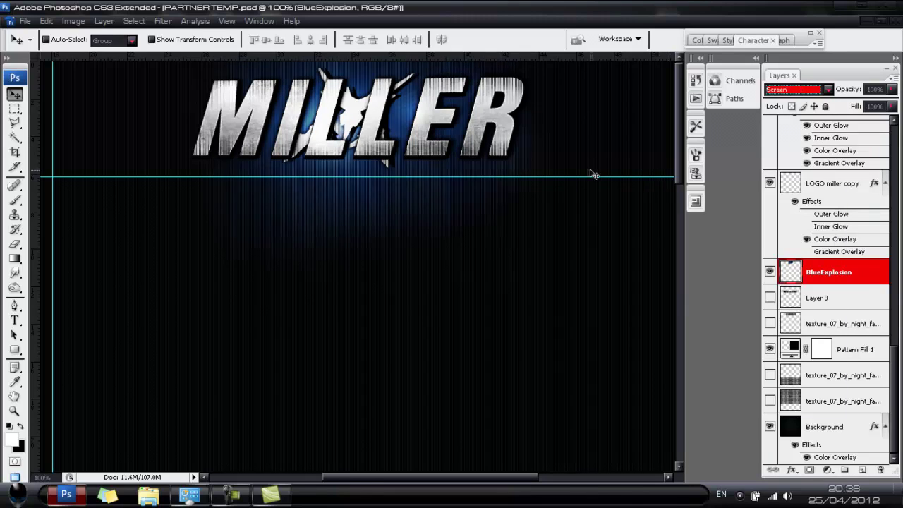
click(411, 205)
scroll(870, 282, up, 2)
scroll(867, 306, down, 1)
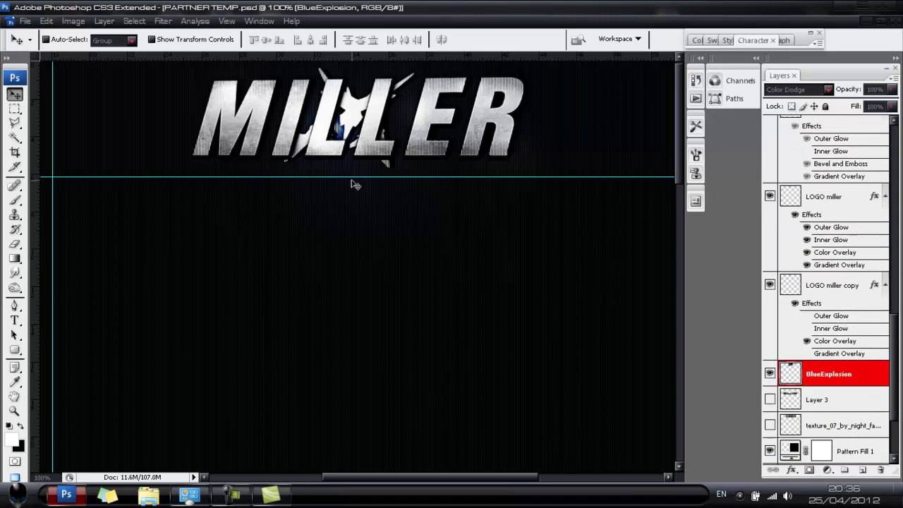
Duplicate the BlueExplosion layer twice and move the second copy's glow to the lower-left corner of the M
key(ctrl+j)
key(ctrl+j)
drag(352, 175, 234, 169)
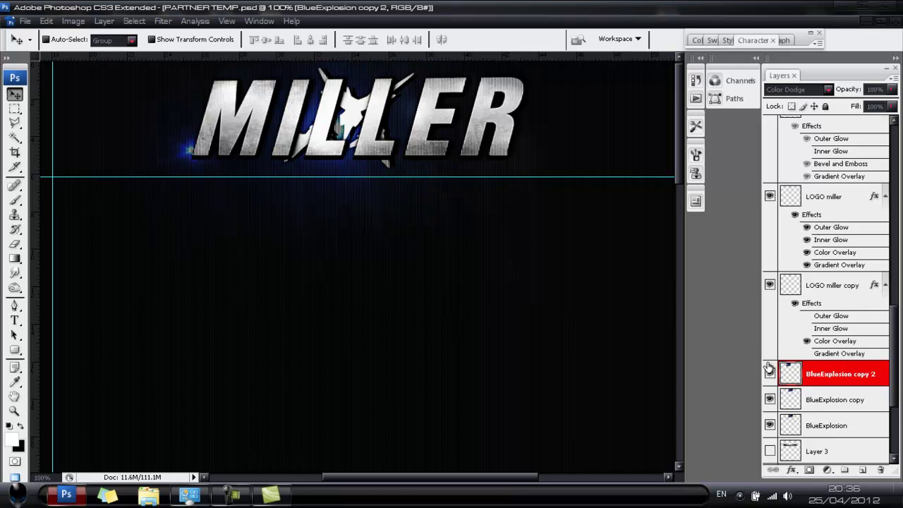
Raise BlueExplosion copy 2 in the layer stack to just above Layer 6, in front of the MILLER letters
drag(859, 381, 845, 303)
drag(829, 449, 832, 185)
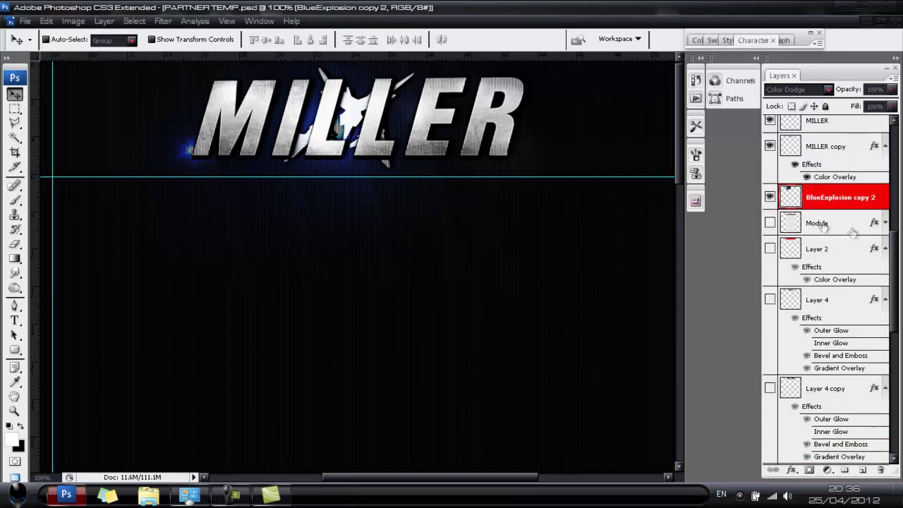
drag(833, 448, 839, 272)
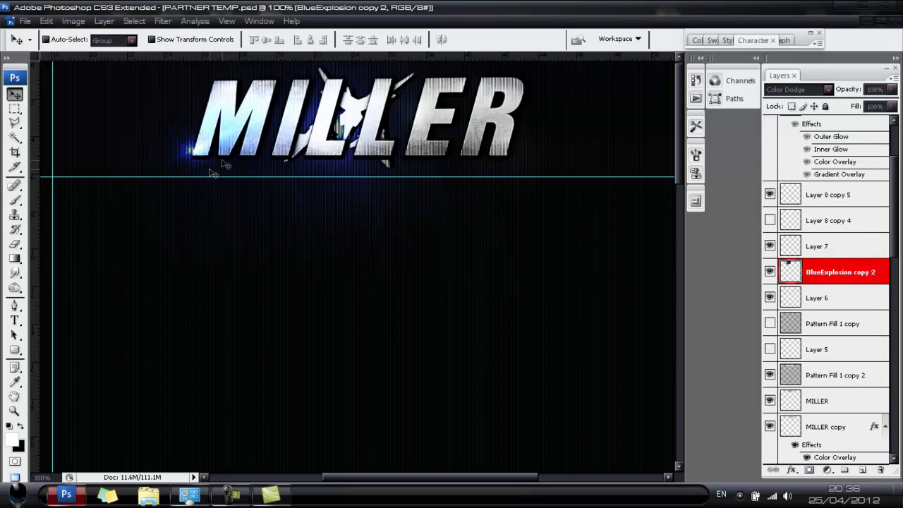
Shrink BlueExplosion copy 2 proportionally and reposition its glow on the lower-left corner of the M
key(ctrl+t)
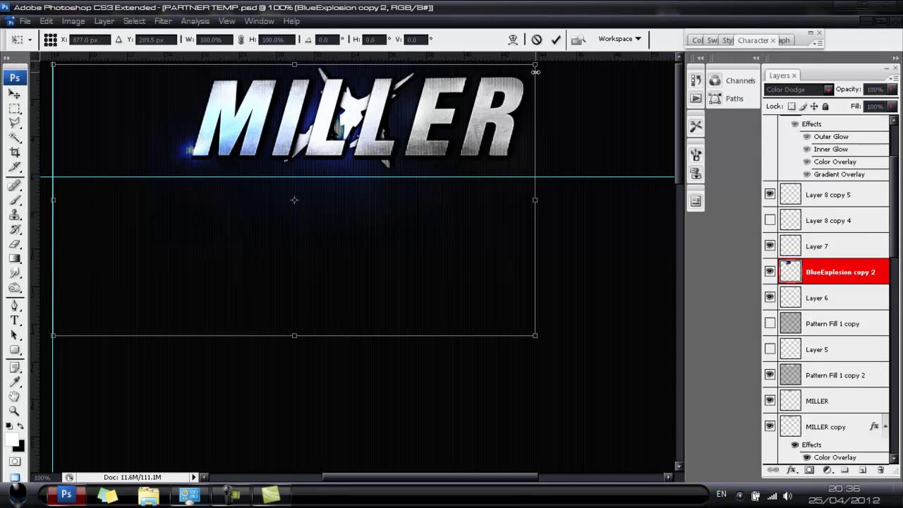
drag(540, 67, 383, 150)
click(556, 39)
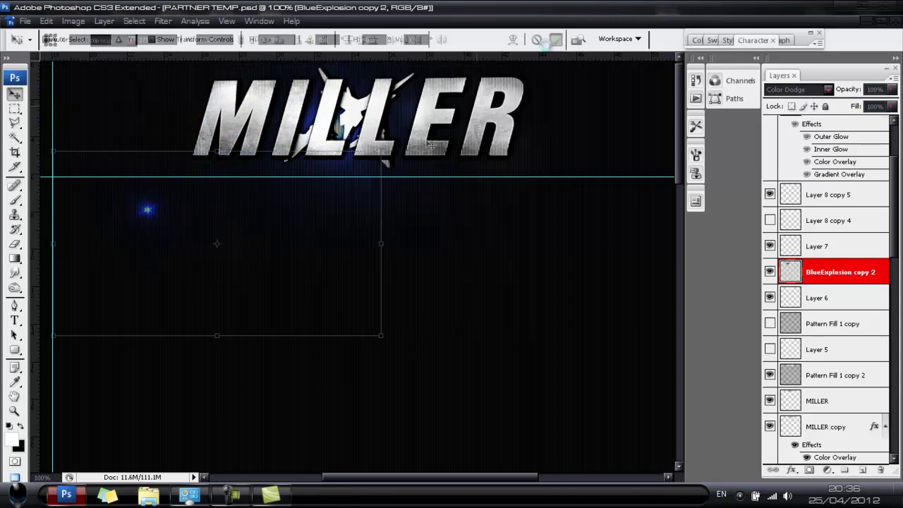
drag(296, 188, 304, 169)
key(e)
click(15, 94)
Duplicate the small glow three times, bring the copies above the texture layer, and spread them over the MILLER letters' edges
key(ctrl+j)
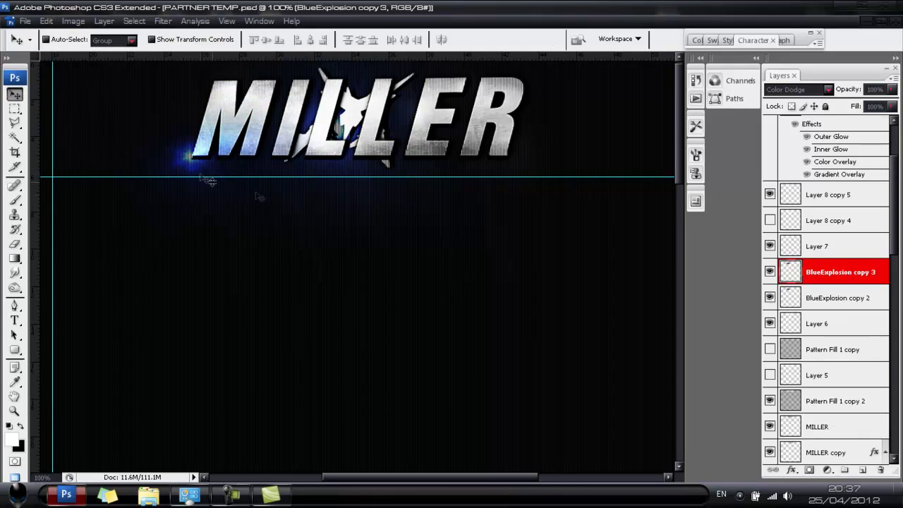
drag(260, 197, 281, 102)
key(ctrl+shift+bracketright)
key(ctrl+j)
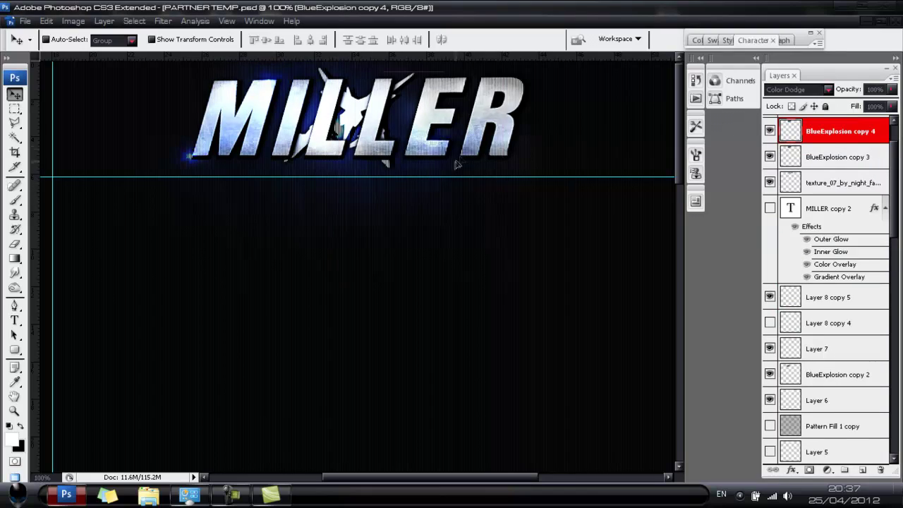
key(ctrl+j)
Place the Acrez2 flare image above the BlueExplosion copy 5 layer
click(24, 21)
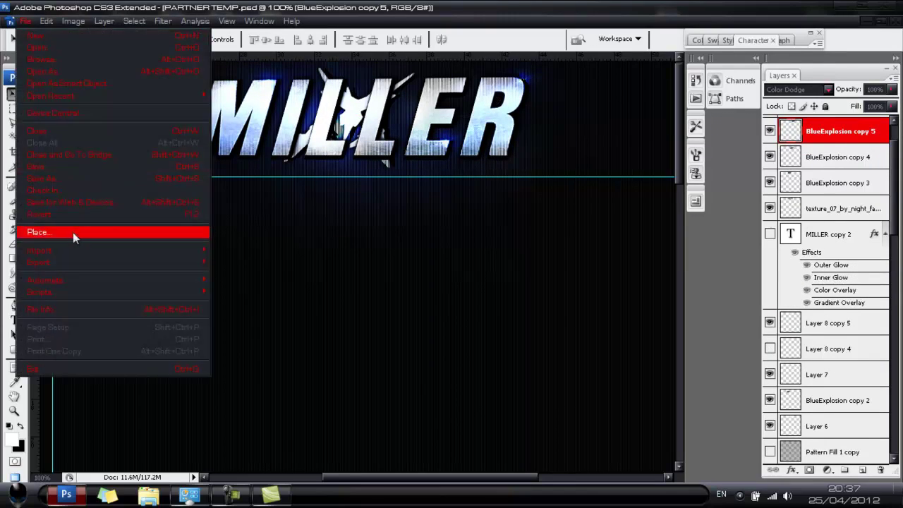
click(72, 229)
scroll(573, 163, down, 10)
click(311, 206)
click(704, 458)
Scale the Acrez2 flare down to 19.1% and position it over the top edge of the first MILLER letters
drag(424, 148, 326, 203)
key(ctrl+plus)
key(ctrl+plus)
key(ctrl+plus)
key(ctrl+plus)
scroll(194, 313, up, 4)
key(ctrl+plus)
drag(196, 316, 370, 169)
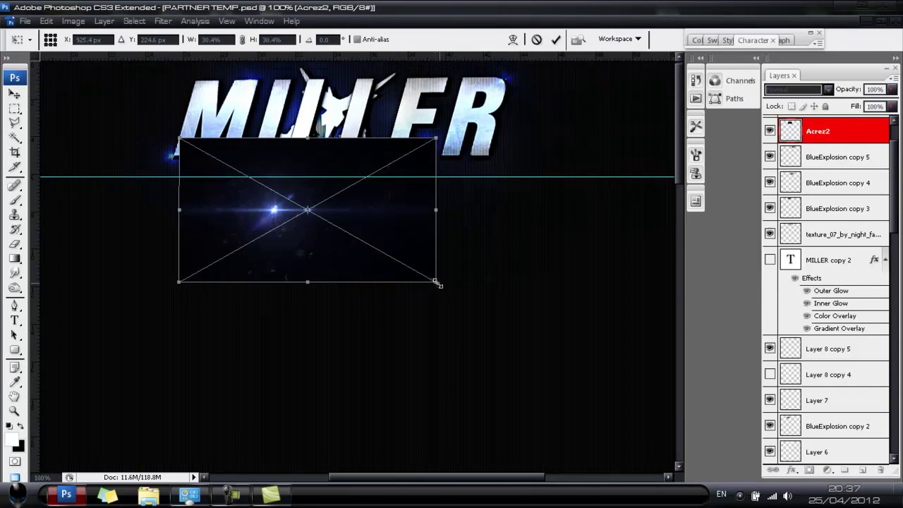
drag(436, 282, 319, 232)
drag(318, 202, 308, 107)
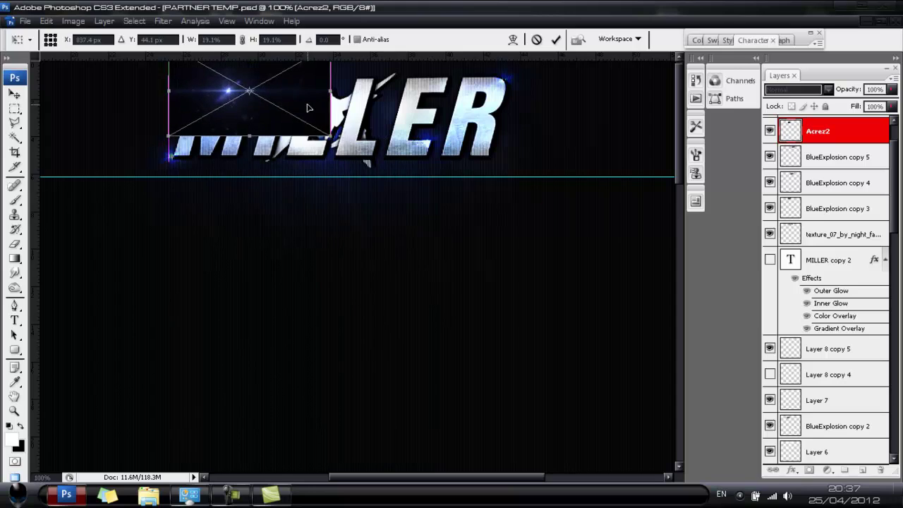
mouse_move(258, 136)
mouse_down()
mouse_move(259, 84)
mouse_move(261, 124)
mouse_up()
click(555, 39)
Set the Acrez2 layer to Screen, rasterize it, and erase the flare's visible edges with a 60 px eraser
click(785, 91)
click(796, 209)
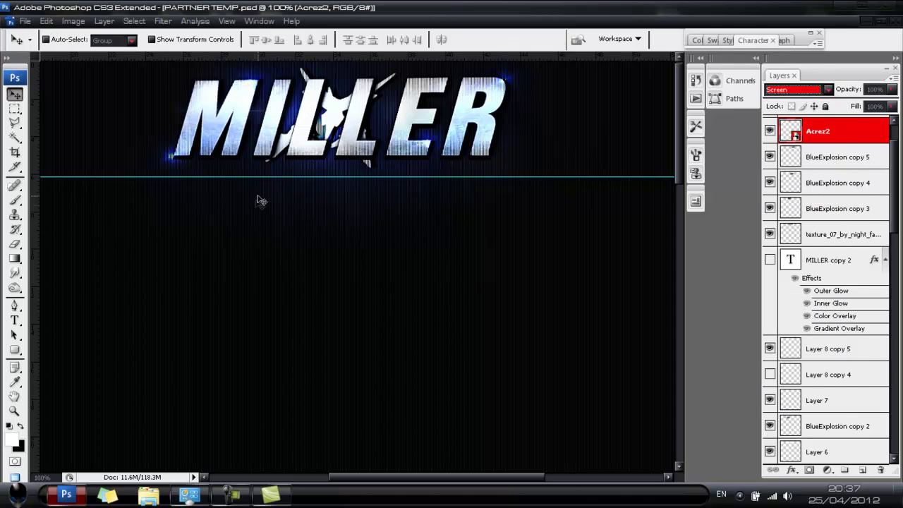
click(16, 243)
click(319, 96)
key(Return)
key(bracketleft)
key(bracketleft)
key(bracketleft)
key(bracketleft)
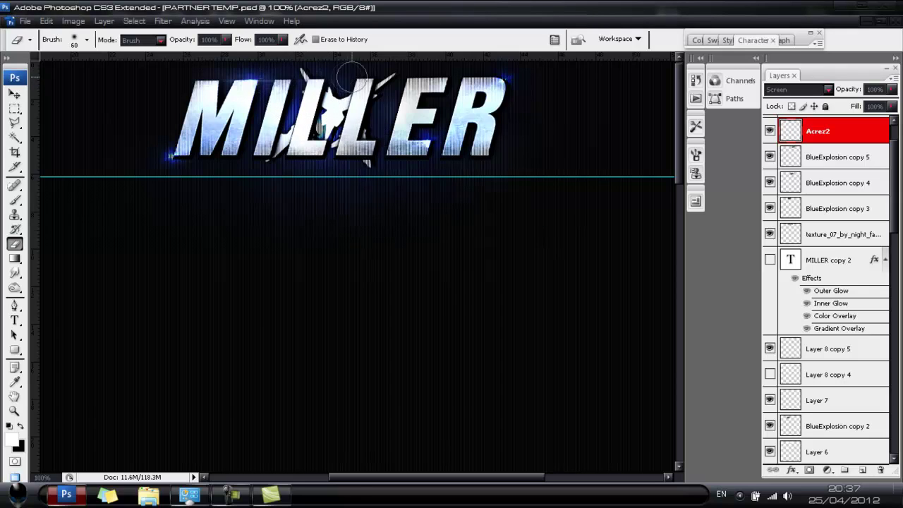
key(v)
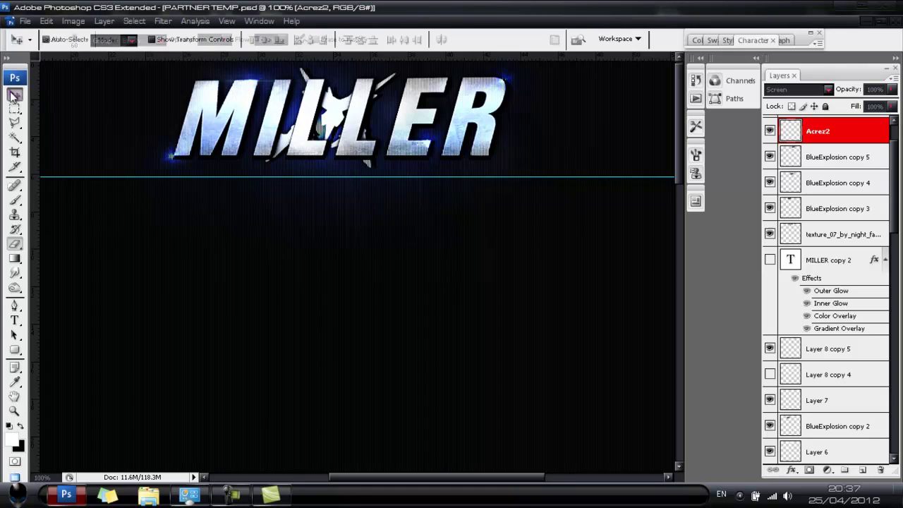
Duplicate the Acrez2 flare three times along the lettering's top edge, then merge all four flare layers into one Screen layer
key(ctrl+j)
key(ctrl+j)
key(ctrl+j)
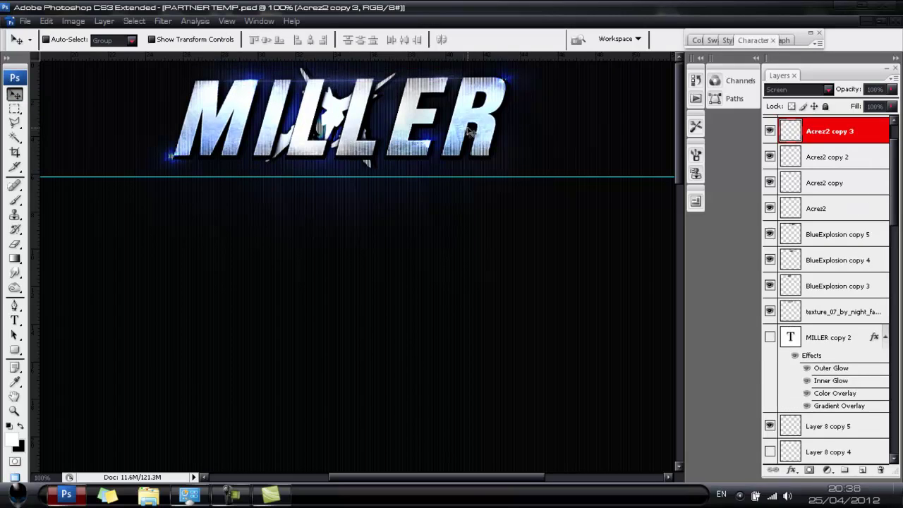
shift+click(838, 208)
key(ctrl+r)
key(ctrl+e)
click(807, 89)
click(800, 207)
Duplicate the merged flare layer twice and position the copies along the bottom edge of the MILLER lettering
key(ctrl+j)
drag(384, 74, 283, 151)
drag(484, 476, 475, 476)
key(ctrl+j)
drag(282, 235, 371, 236)
drag(424, 476, 433, 476)
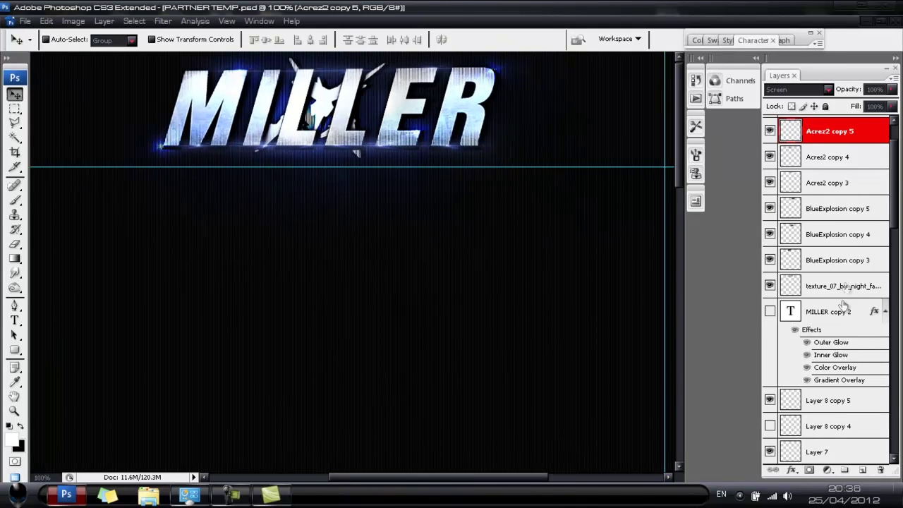
Set the Background layer's Color Overlay to black, #000000
scroll(832, 296, down, 15)
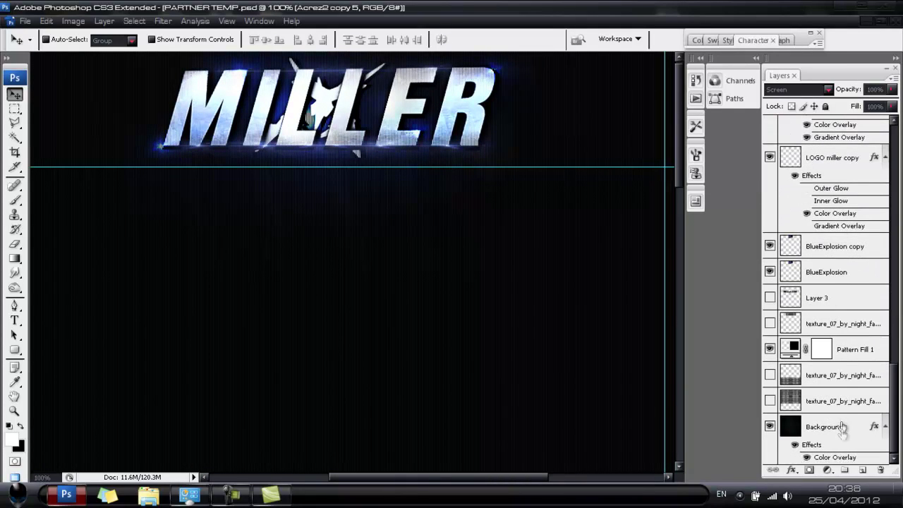
double_click(843, 426)
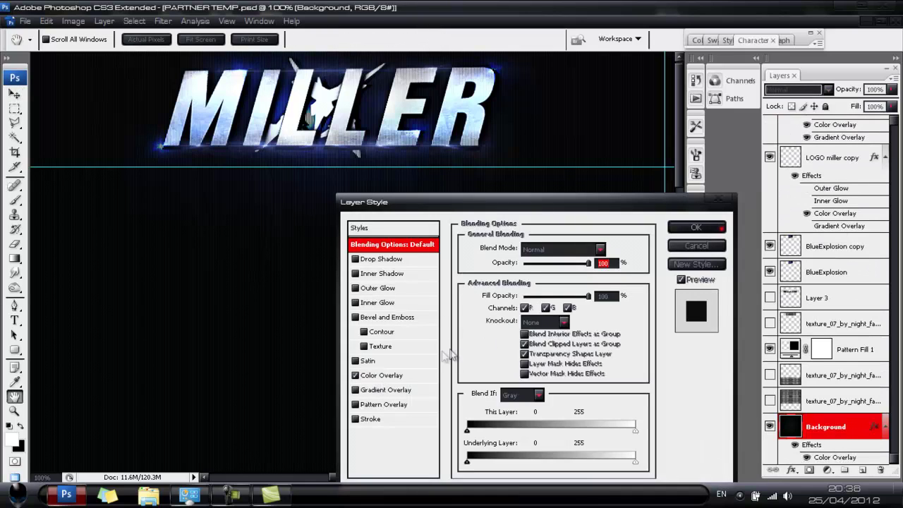
click(384, 375)
click(613, 256)
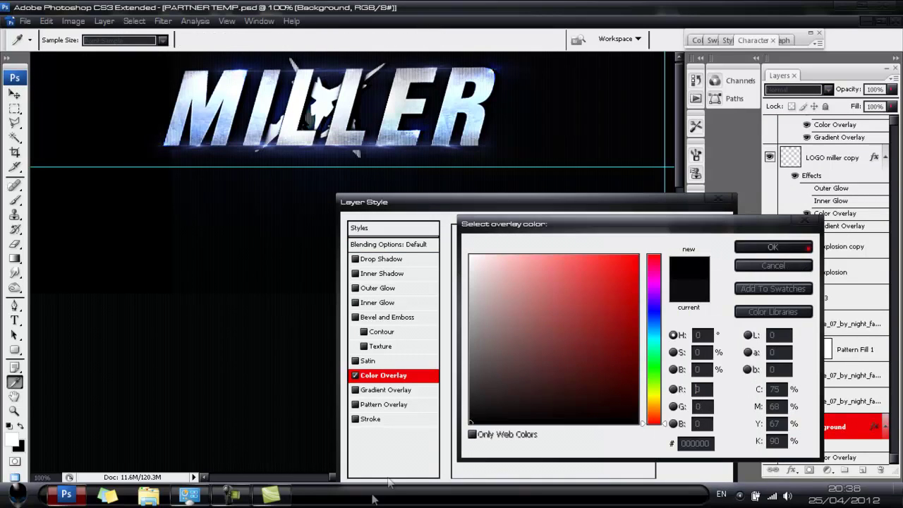
drag(485, 420, 462, 423)
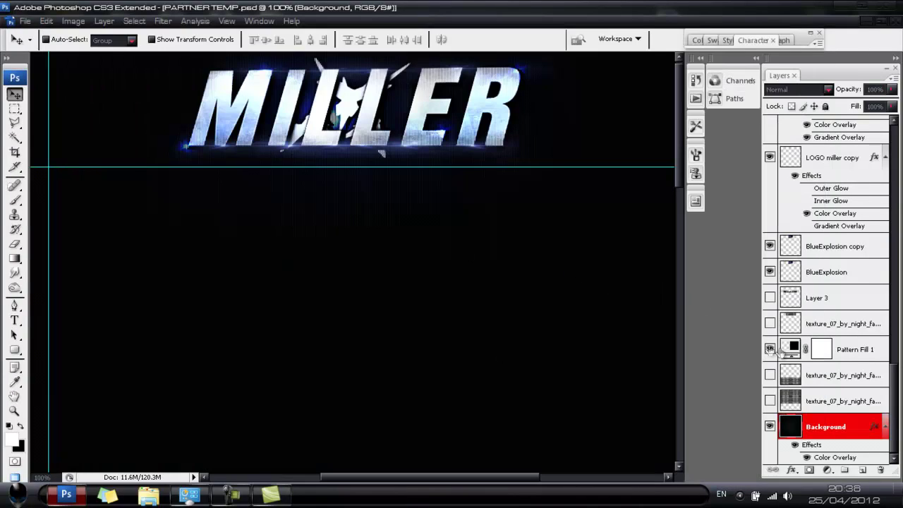
Show the two hidden texture_07_by_night_fate_stock layers directly above the Background and merge them into one layer
click(811, 395)
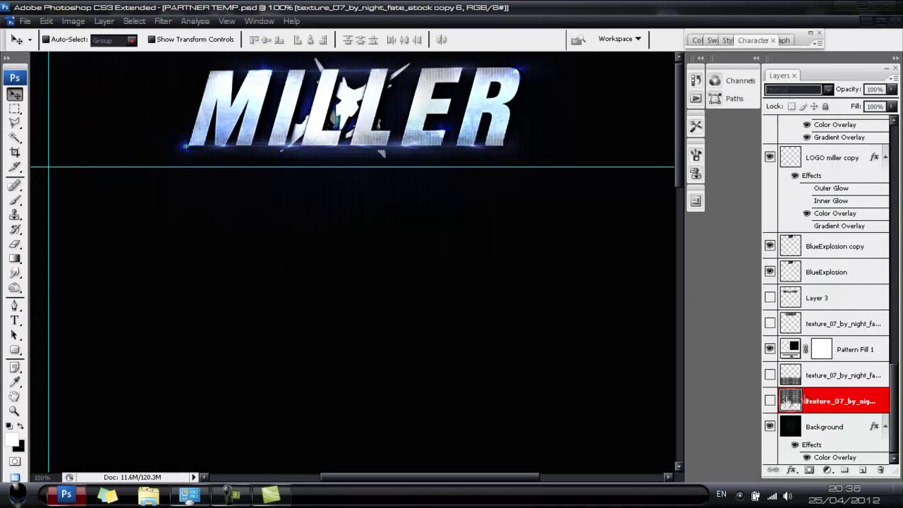
click(770, 401)
click(769, 375)
click(802, 374)
shift+click(811, 400)
key(ctrl+e)
Set the merged background texture layer's blend mode to Overlay
click(792, 89)
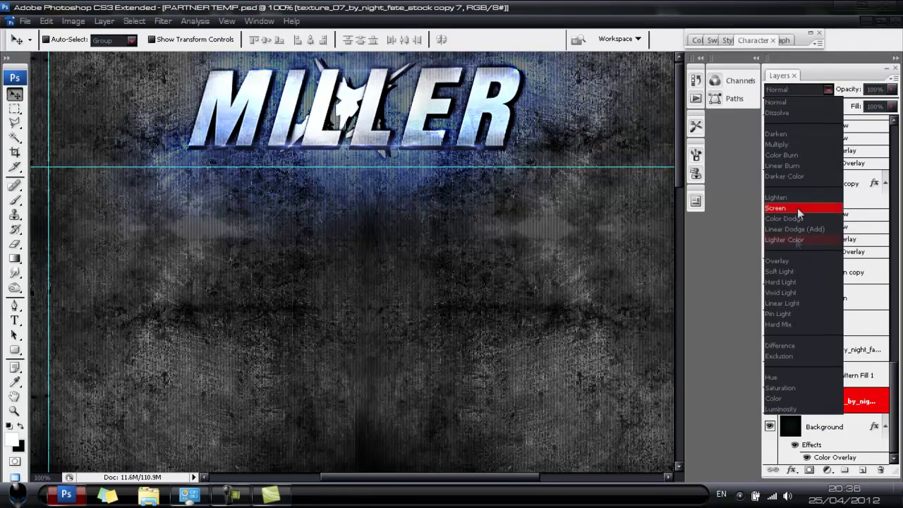
click(795, 260)
drag(484, 484, 496, 484)
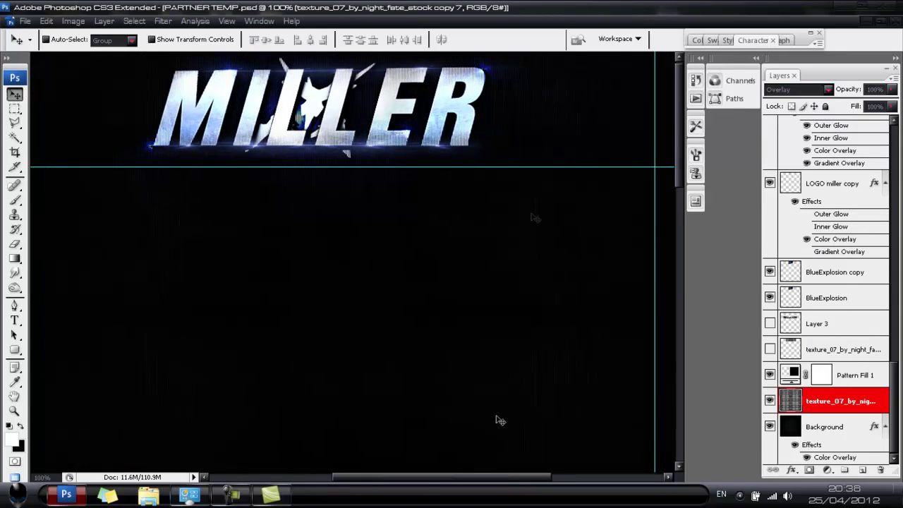
drag(418, 483, 413, 460)
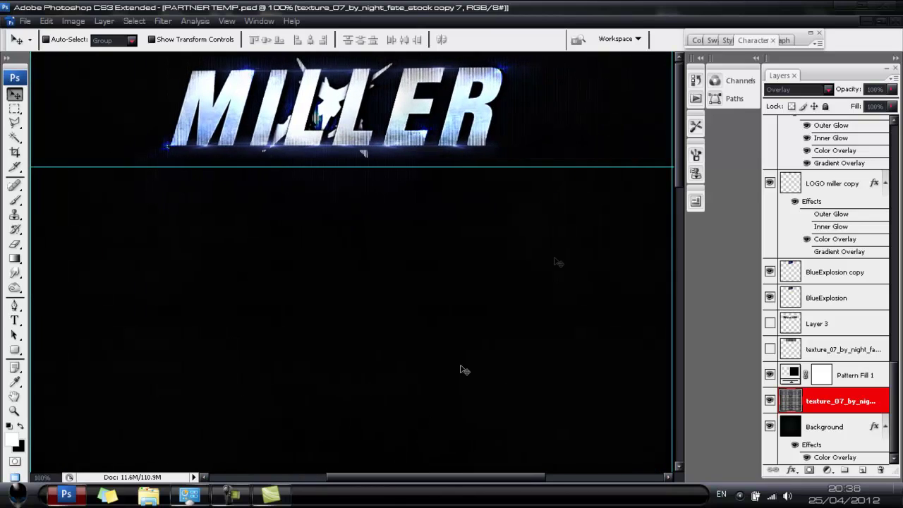
Add a Gradient Map adjustment layer above Layer 1 using the Violet, Orange preset
drag(894, 386, 881, 132)
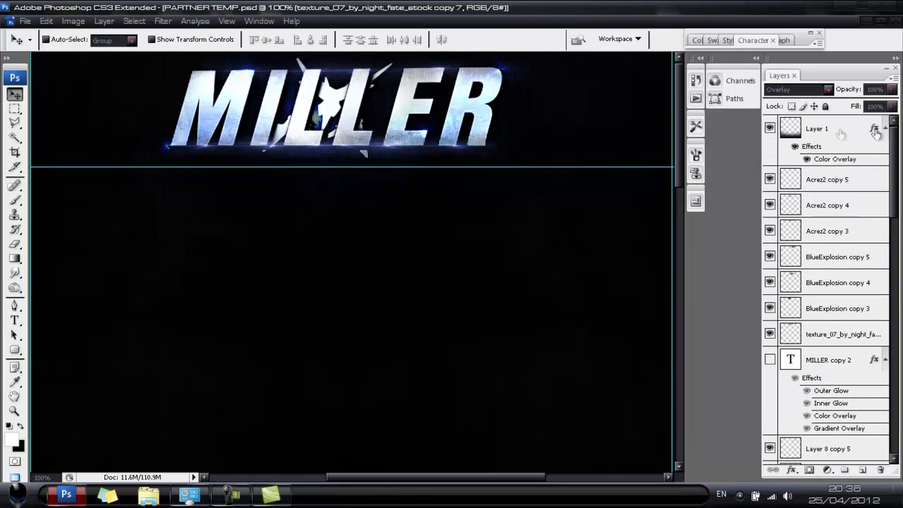
click(830, 131)
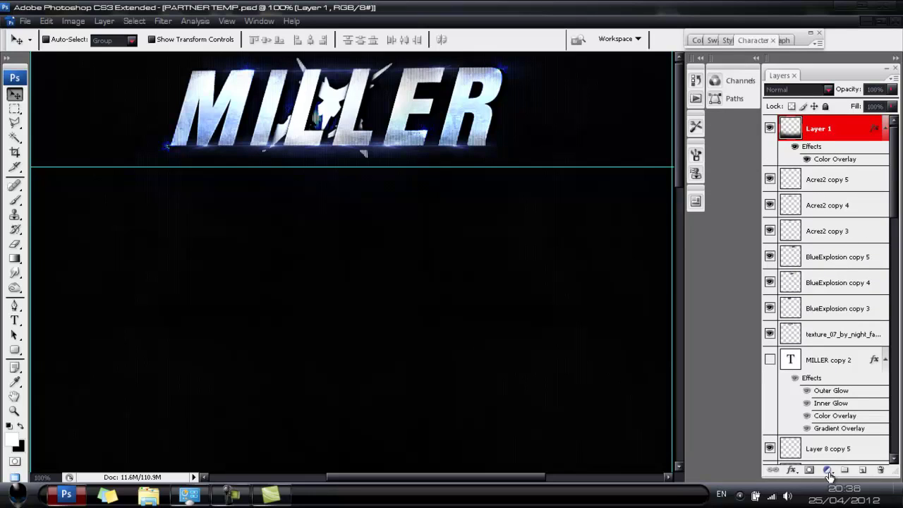
click(827, 470)
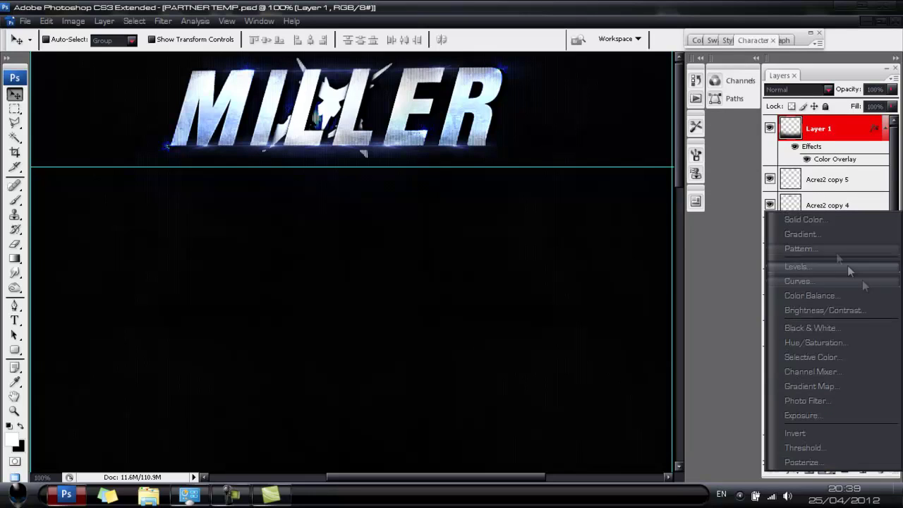
click(830, 388)
click(760, 112)
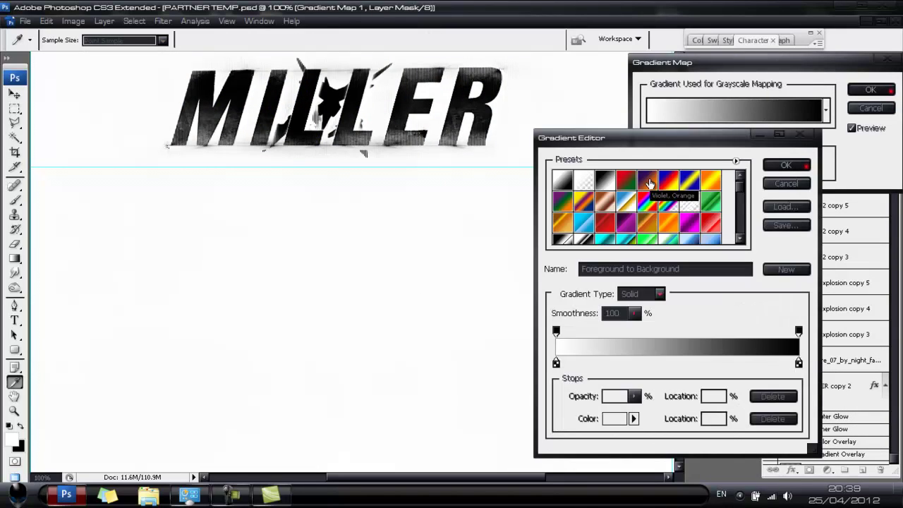
click(649, 181)
click(792, 167)
click(870, 90)
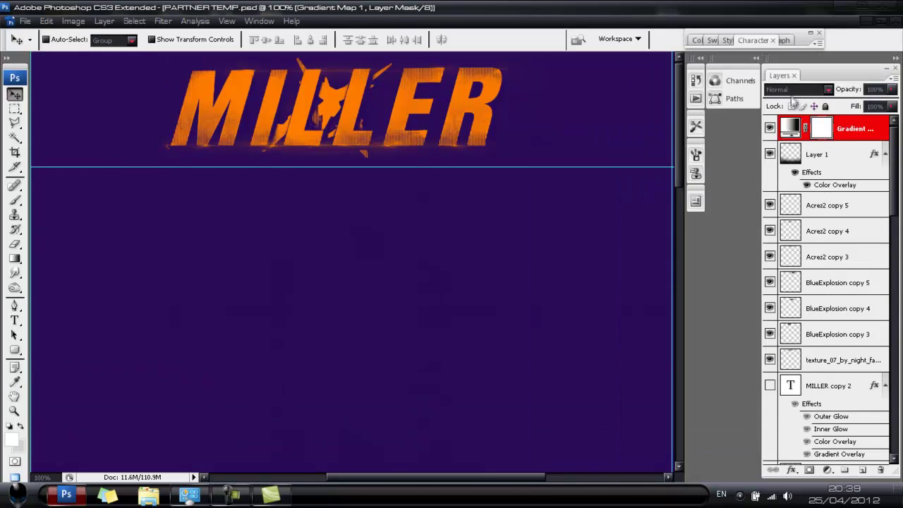
Cycle the Gradient Map layer's blend mode from Normal through the darkening modes to Color Dodge
key(shift+plus)
key(shift+plus)
key(shift+plus)
key(shift+plus)
key(shift+plus)
key(shift+plus)
key(shift+plus)
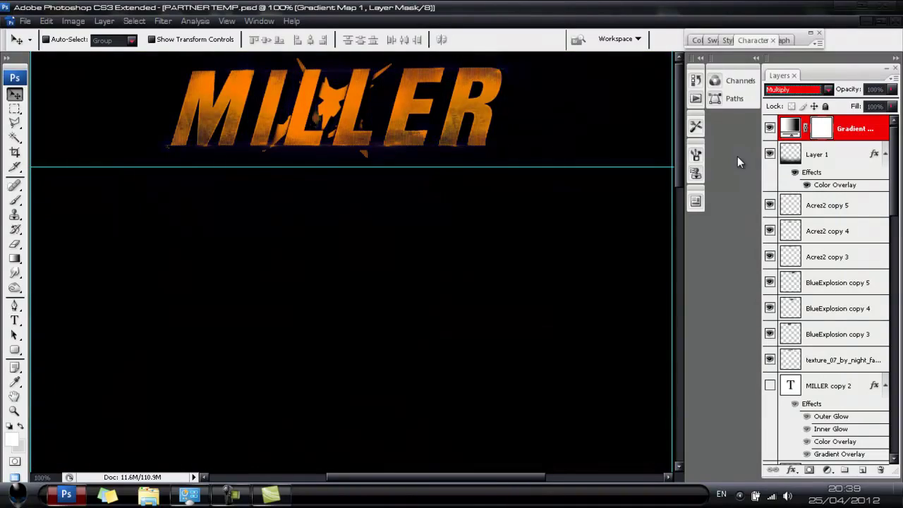
key(shift+plus)
key(shift+plus)
key(shift+plus)
key(shift+plus)
key(shift+plus)
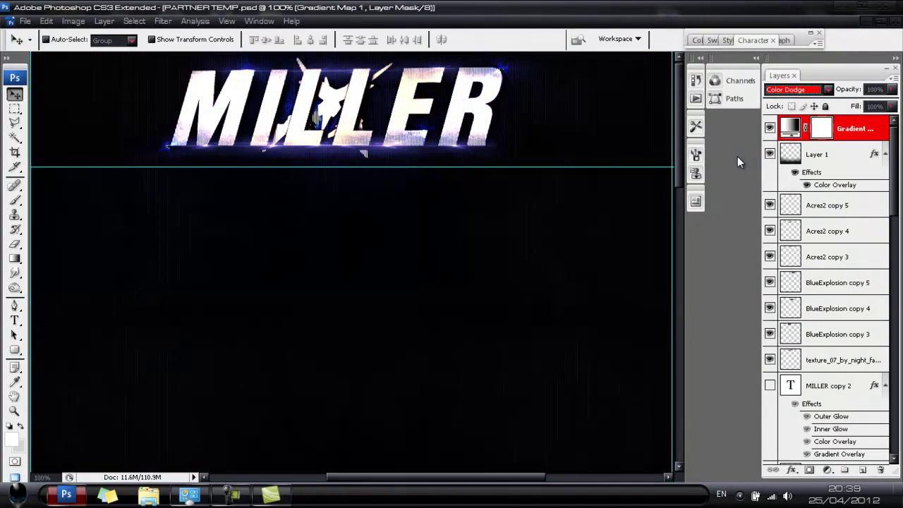